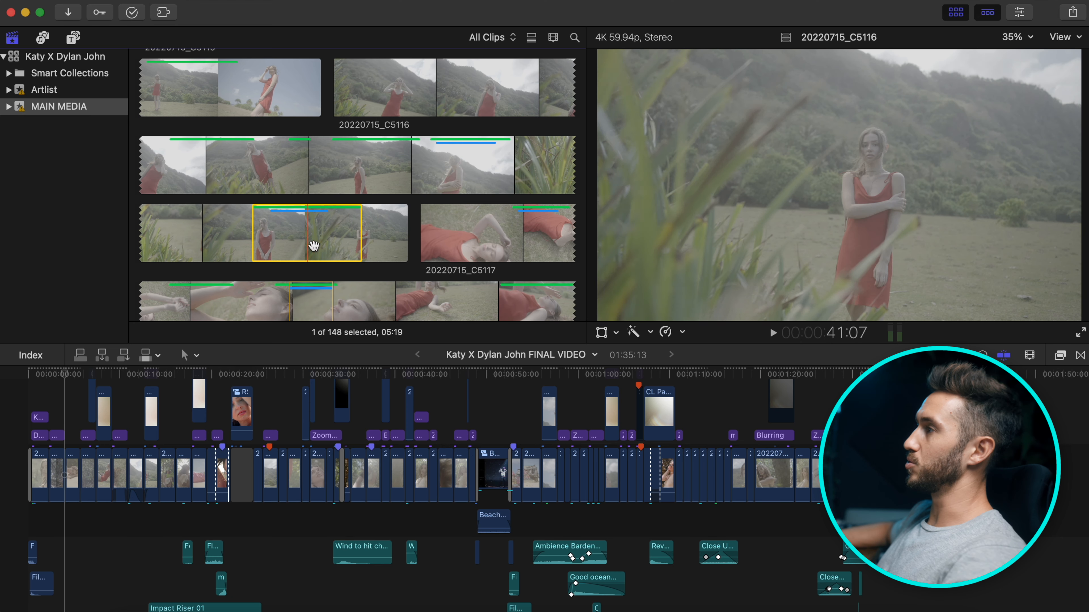
# Filter the MAIN MEDIA browser from All Clips to Favorites, showing 308 items.
pyautogui.scroll(-10, 321, 240)
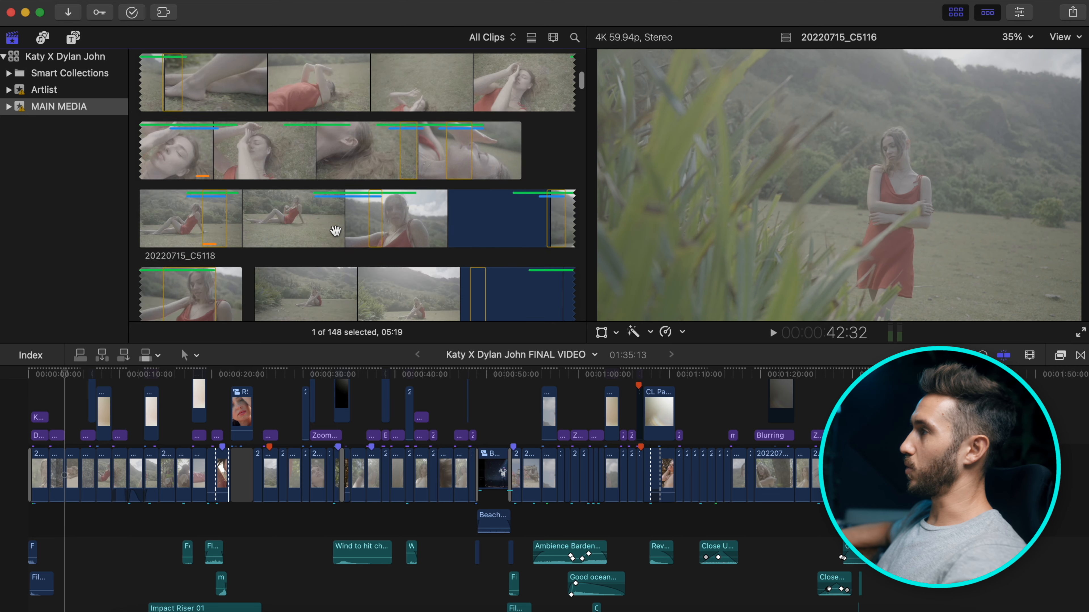
pyautogui.scroll(10, 336, 230)
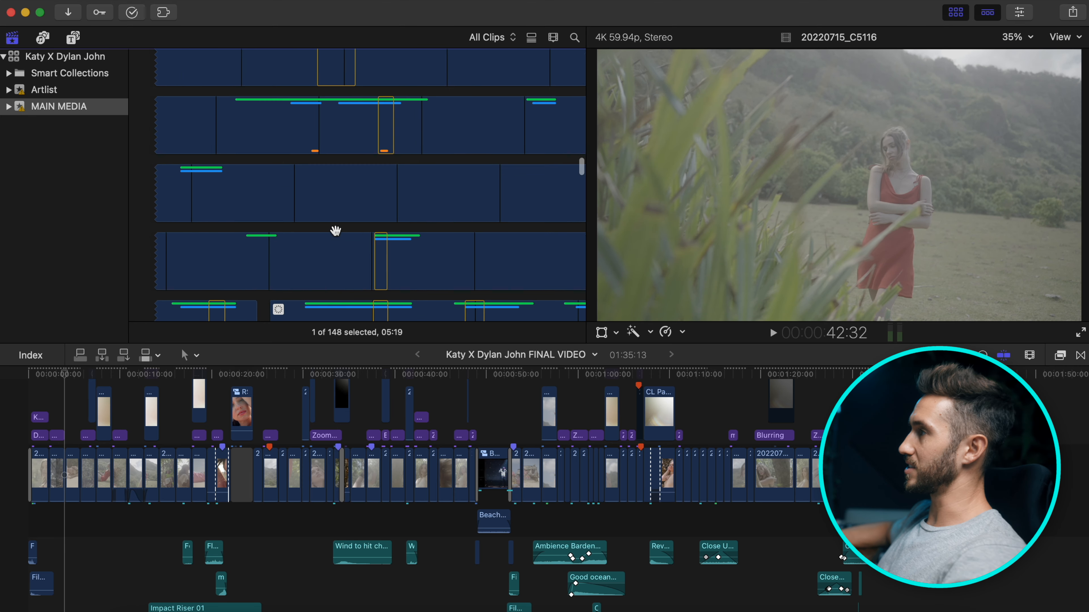
pyautogui.click(497, 42)
pyautogui.click(498, 87)
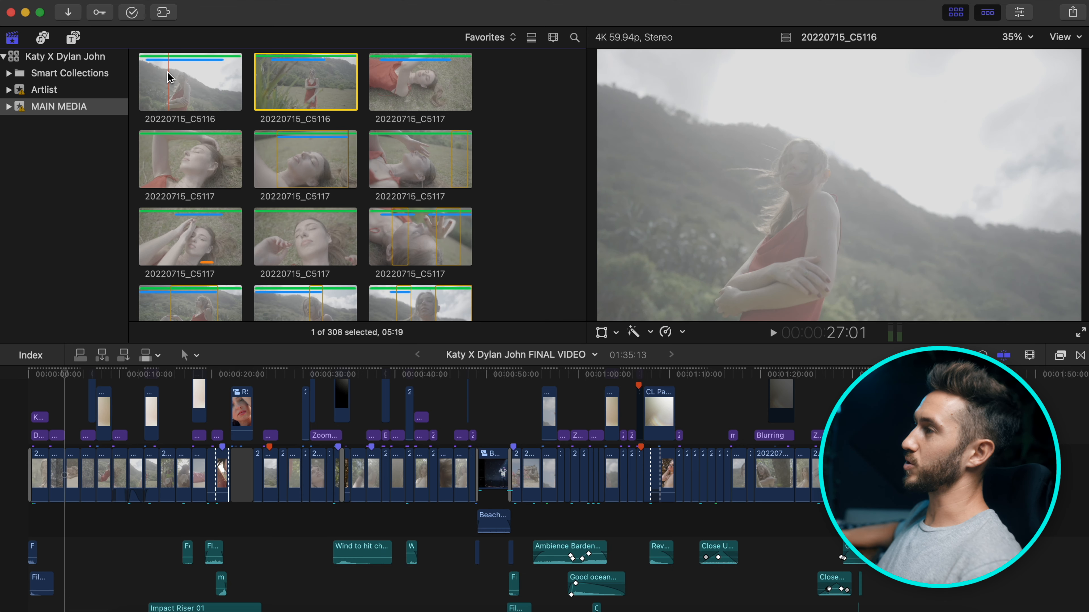
# Mark a range in the second C5116 clip and open its Keyword Editor showing BEST and LOVE.
pyautogui.click(169, 80)
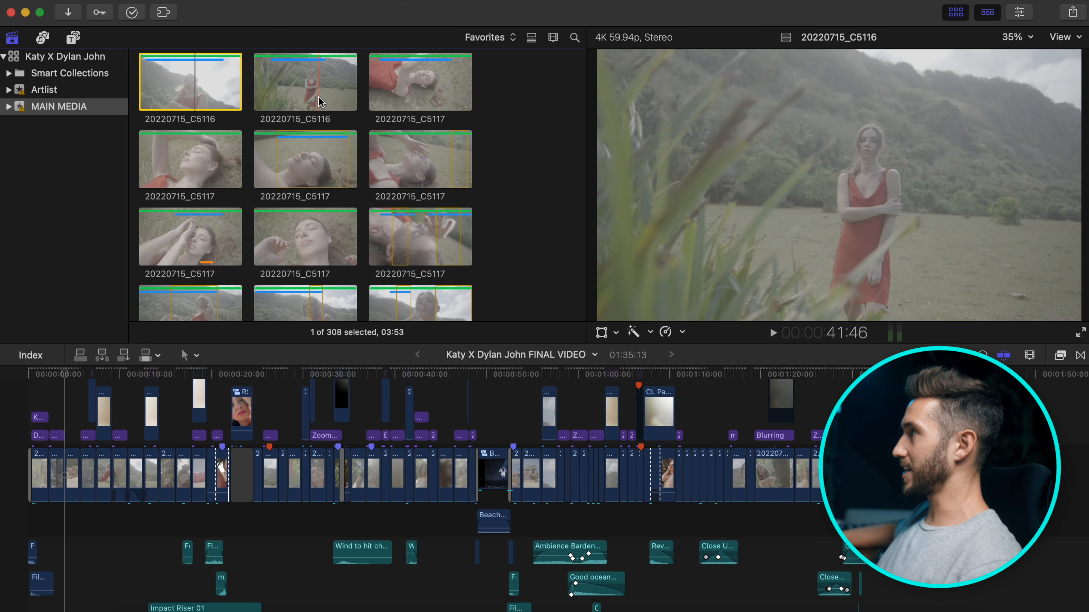
pyautogui.moveTo(271, 99); pyautogui.dragTo(327, 101)
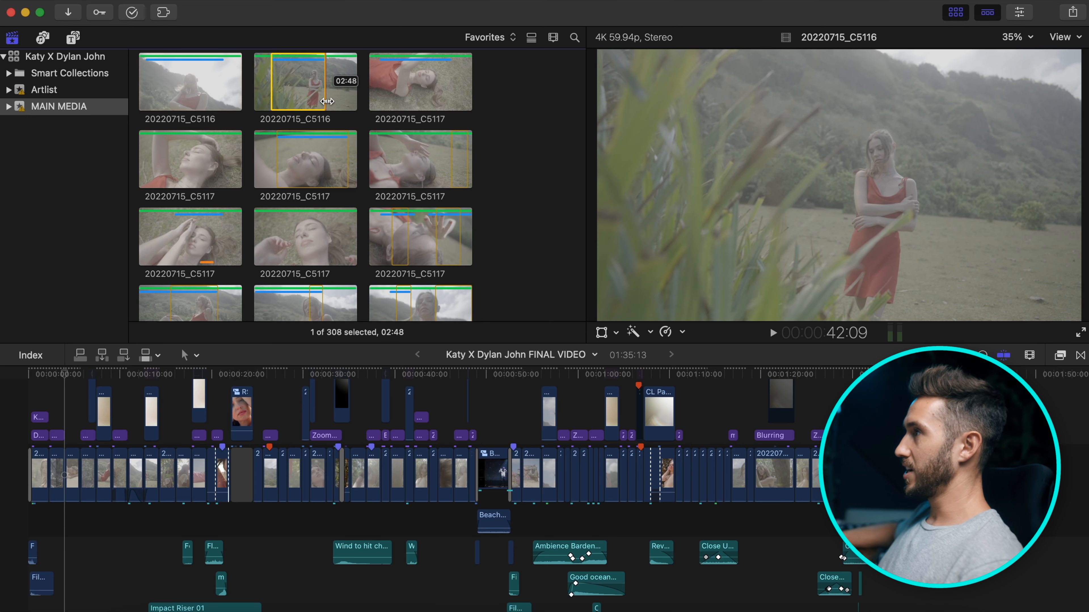
pyautogui.press('super+k')
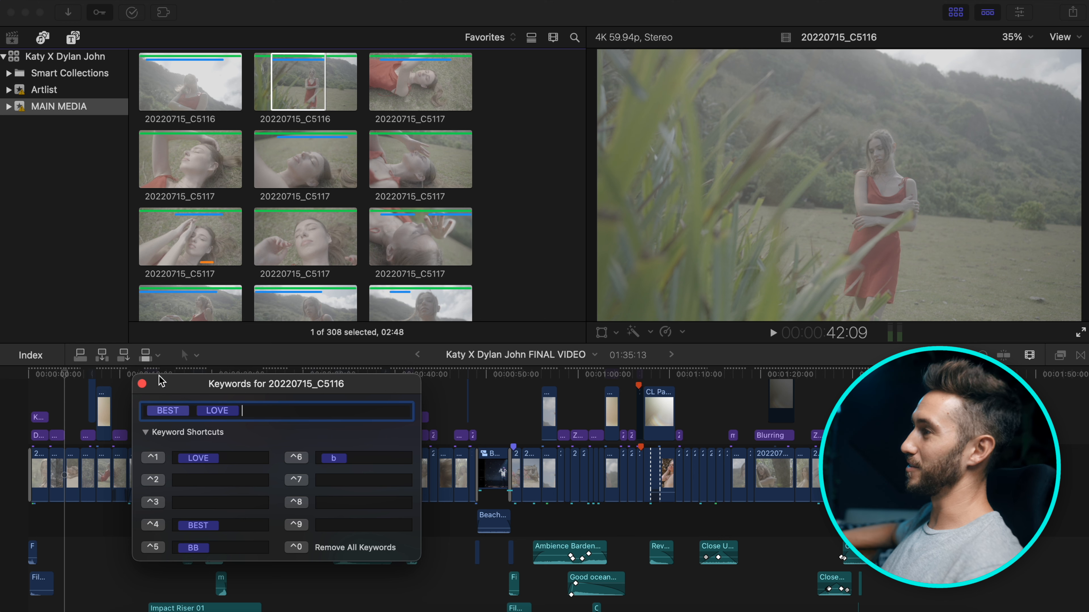
# Close the Keyword Editor, clear the selection, and select clip 20220715_C5155 further down.
pyautogui.click(141, 384)
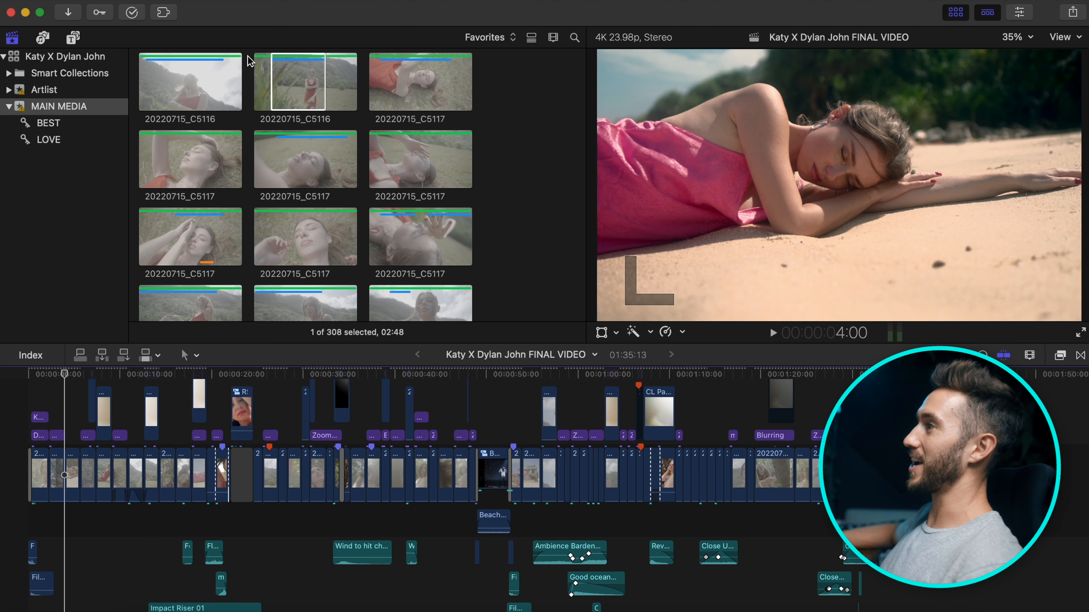
pyautogui.click(504, 109)
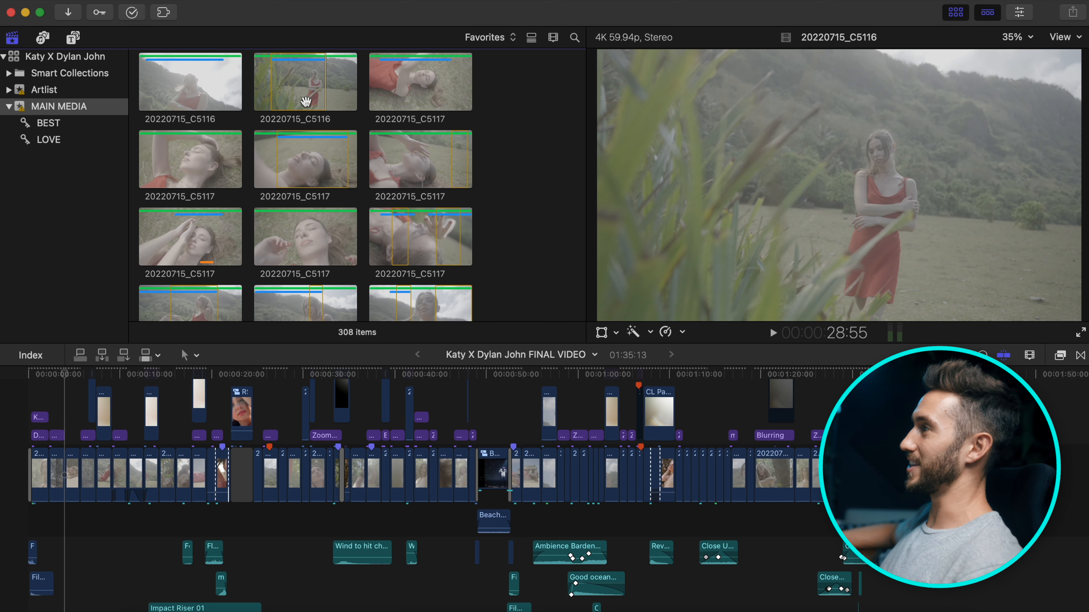
pyautogui.scroll(-10, 330, 256)
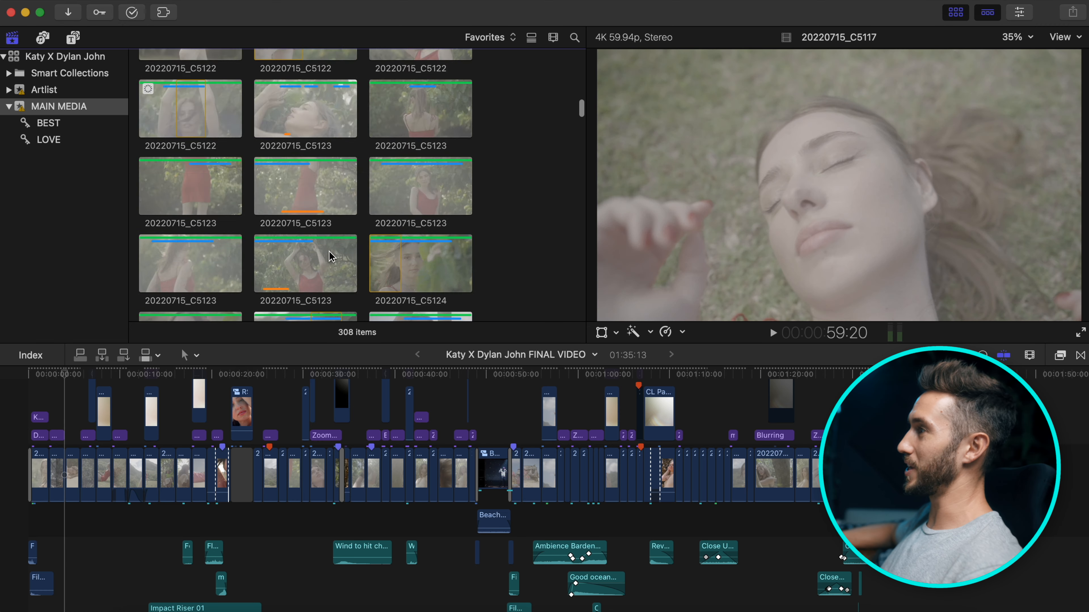
pyautogui.scroll(-15, 330, 256)
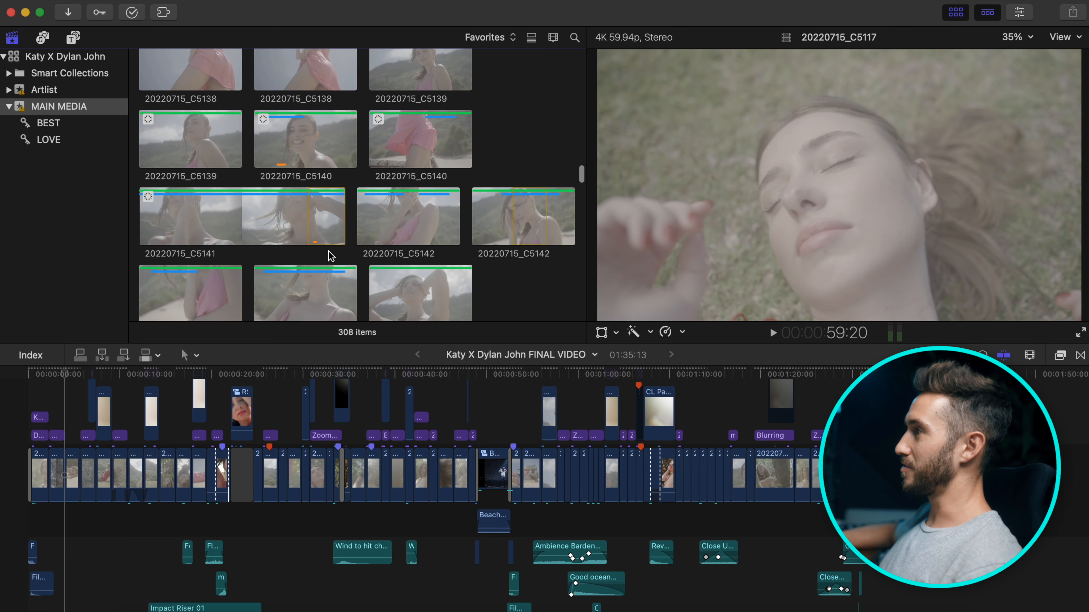
pyautogui.scroll(-15, 330, 256)
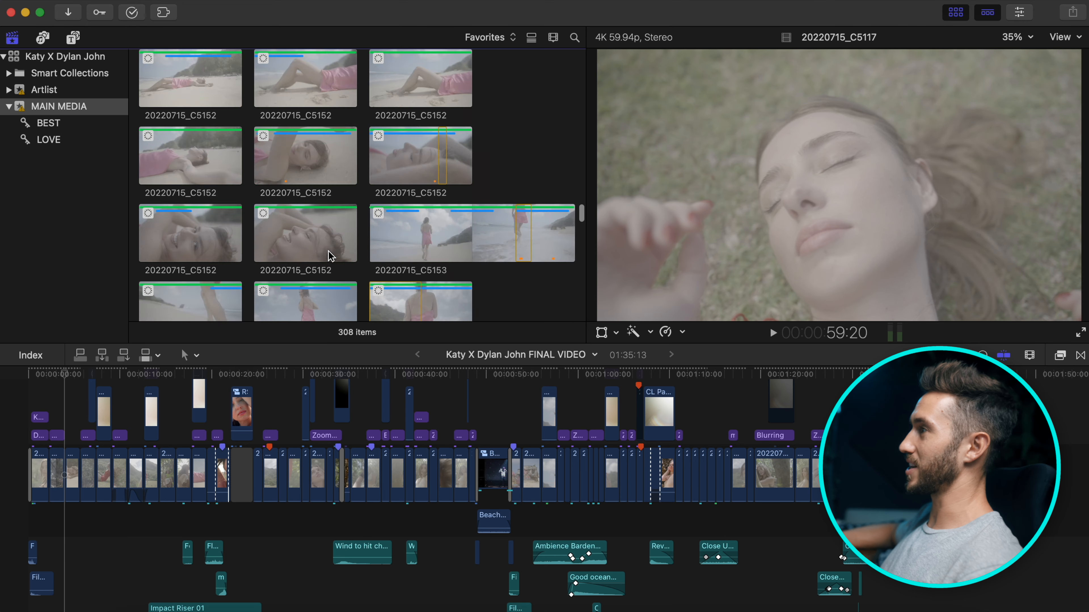
pyautogui.click(278, 228)
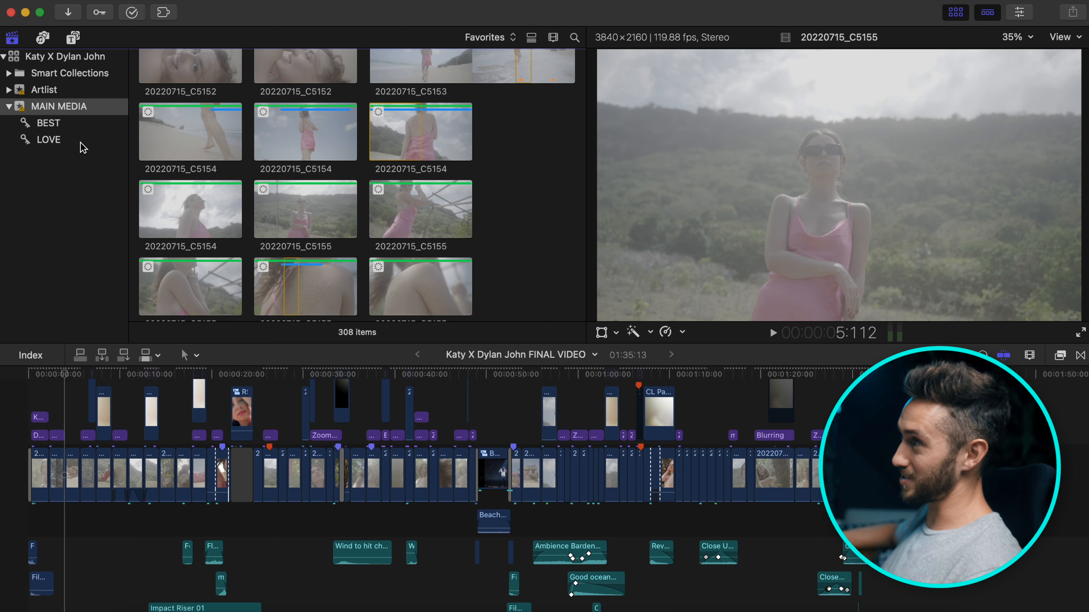
# Open the LOVE keyword collection and preview the C5147 clips.
pyautogui.click(73, 141)
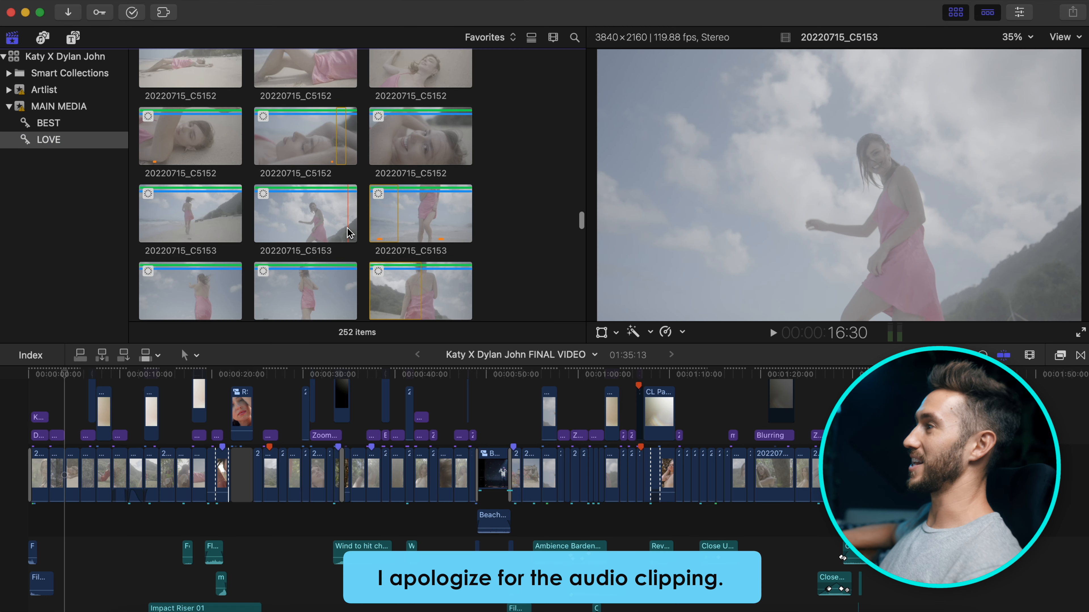
pyautogui.scroll(5, 349, 233)
pyautogui.click(438, 115)
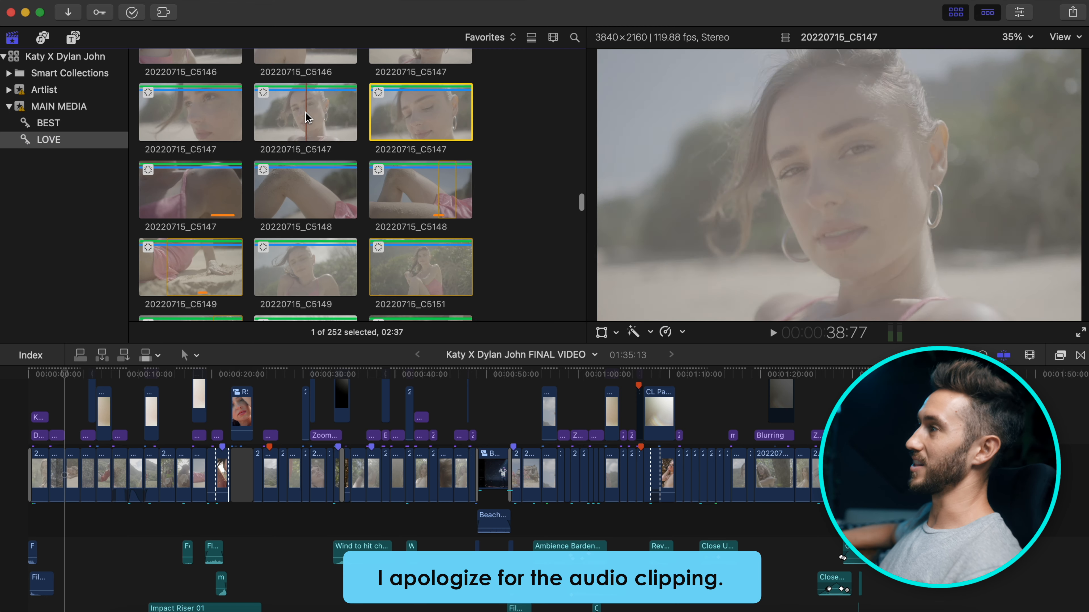
pyautogui.click(316, 111)
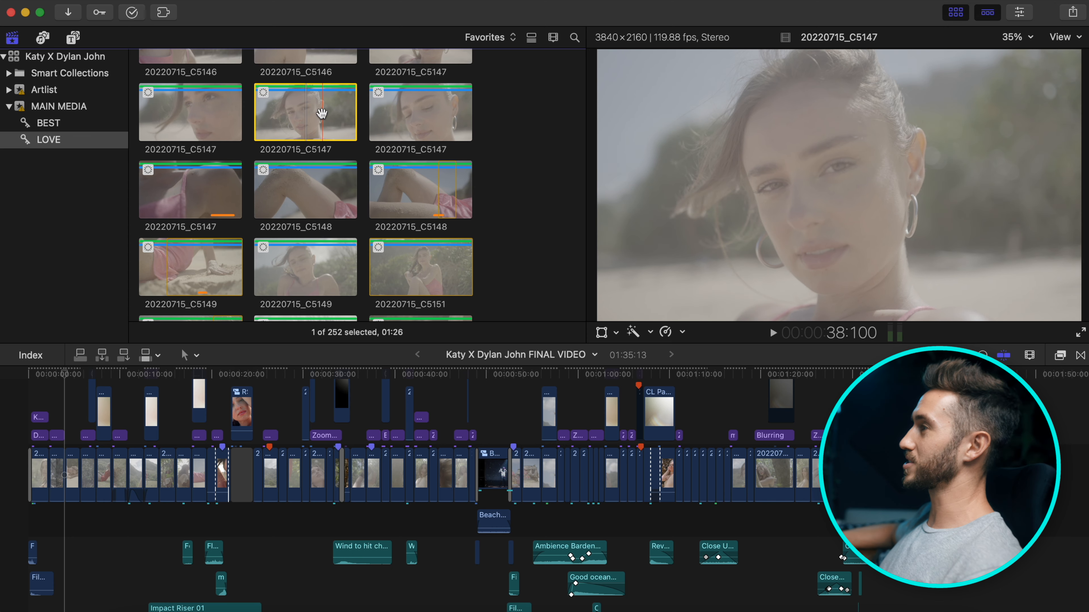
# Scroll up and preview clip 20220715_C5121 in the viewer.
pyautogui.scroll(5, 321, 114)
pyautogui.scroll(10, 322, 114)
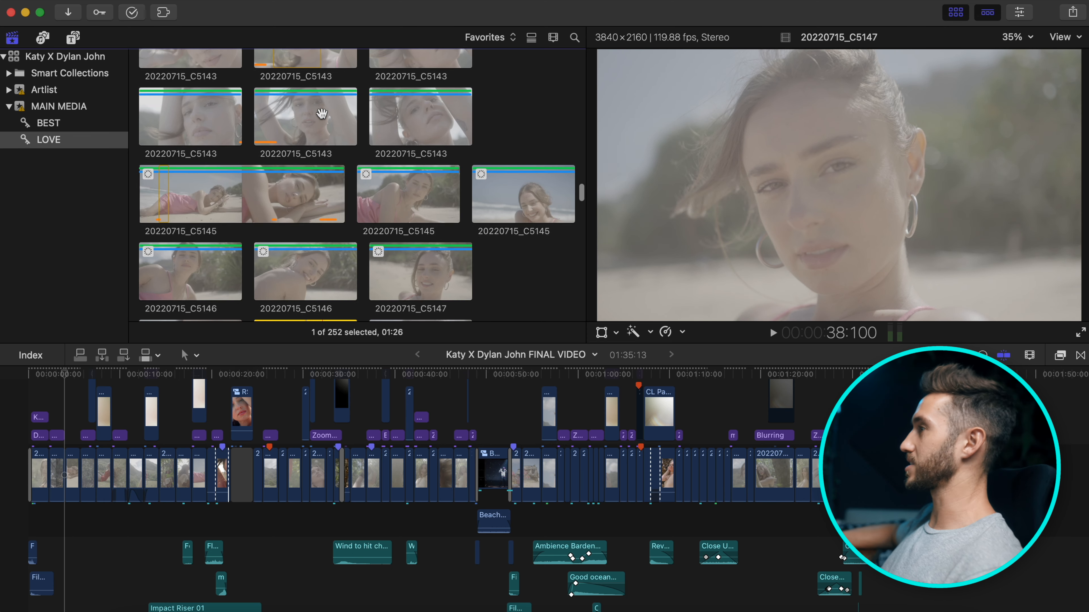
pyautogui.scroll(8, 321, 114)
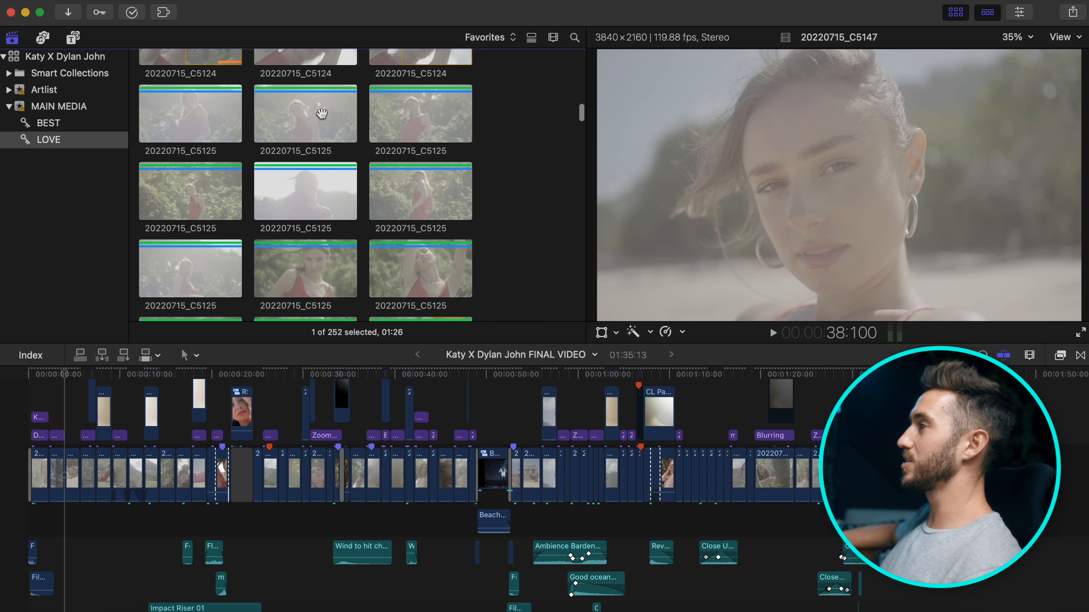
pyautogui.scroll(4, 321, 114)
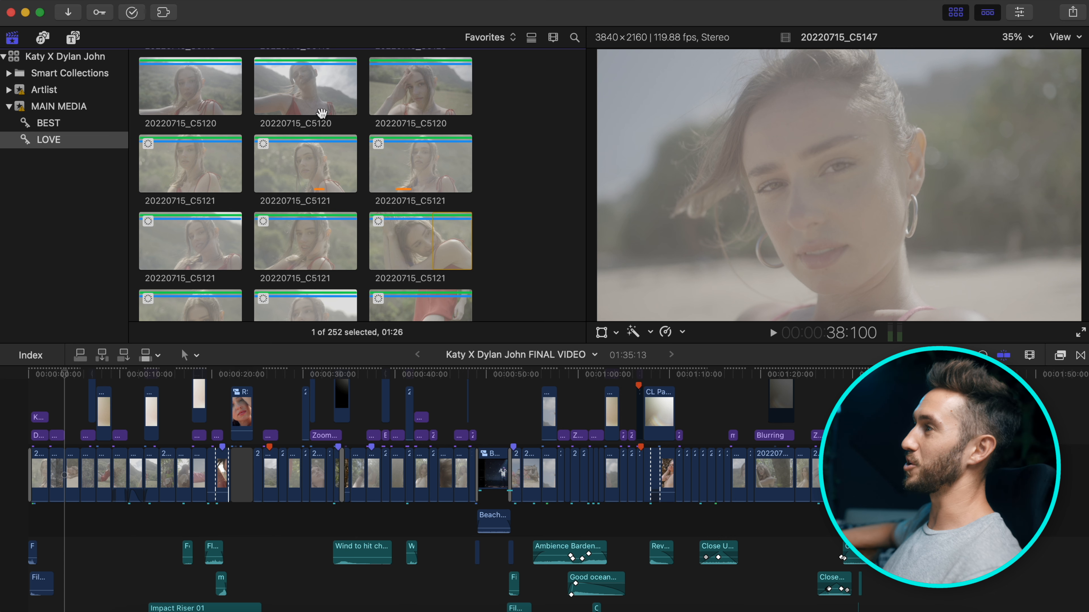
pyautogui.click(280, 171)
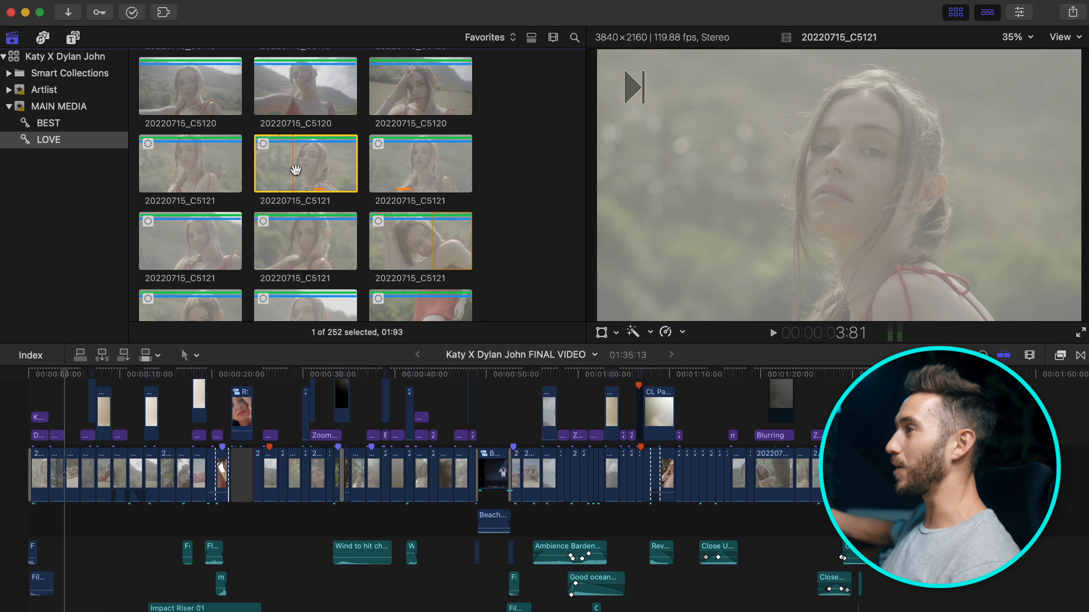
pyautogui.scroll(10, 296, 169)
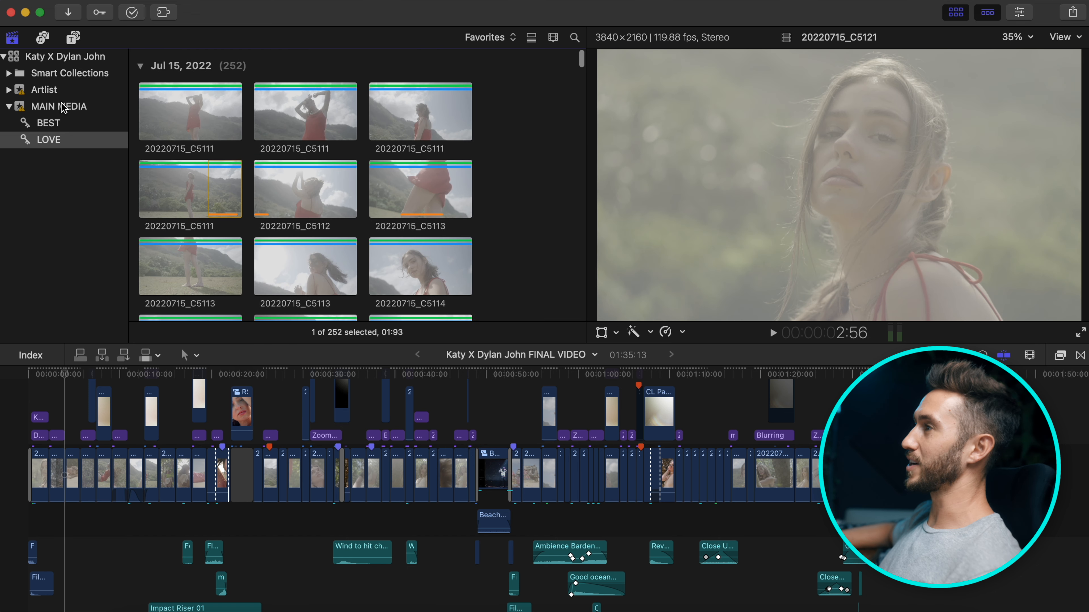
# Show the library's projects and open the DRAFT 1 snapshot project in the timeline.
pyautogui.click(62, 61)
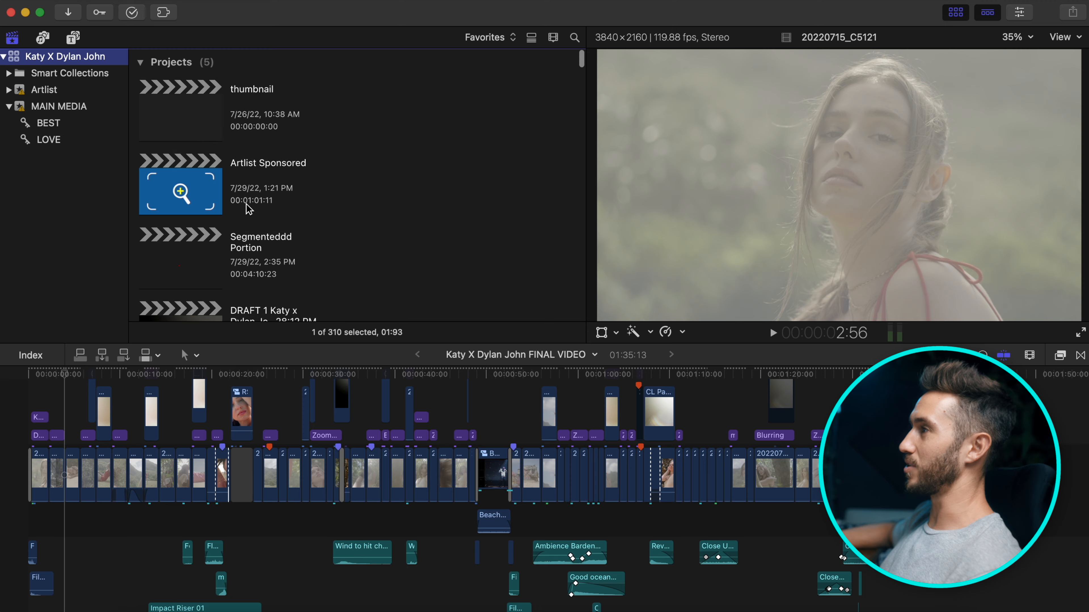
pyautogui.scroll(-5, 249, 206)
pyautogui.click(191, 136)
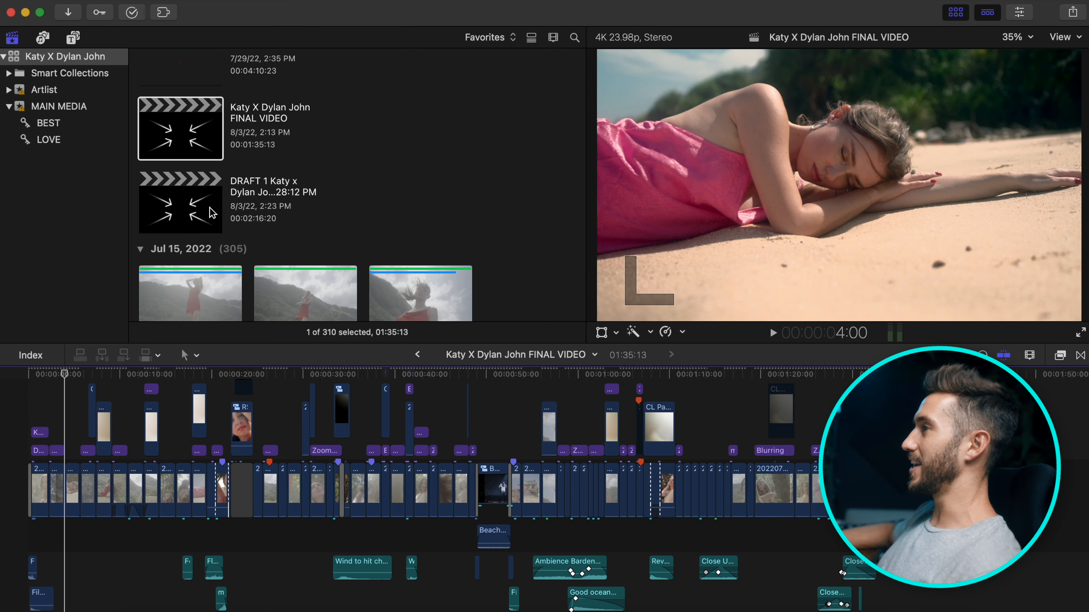
pyautogui.doubleClick(213, 221)
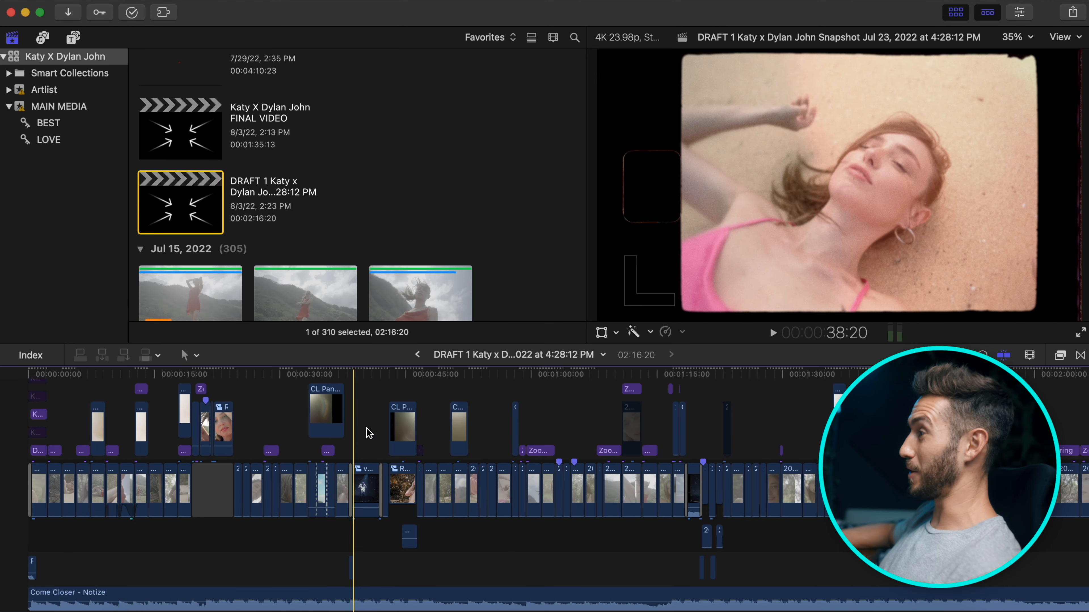
# Zoom the timeline out to see the whole edit, then back in closer.
pyautogui.press('super+minus')
pyautogui.press('super+minus')
pyautogui.press('super+minus')
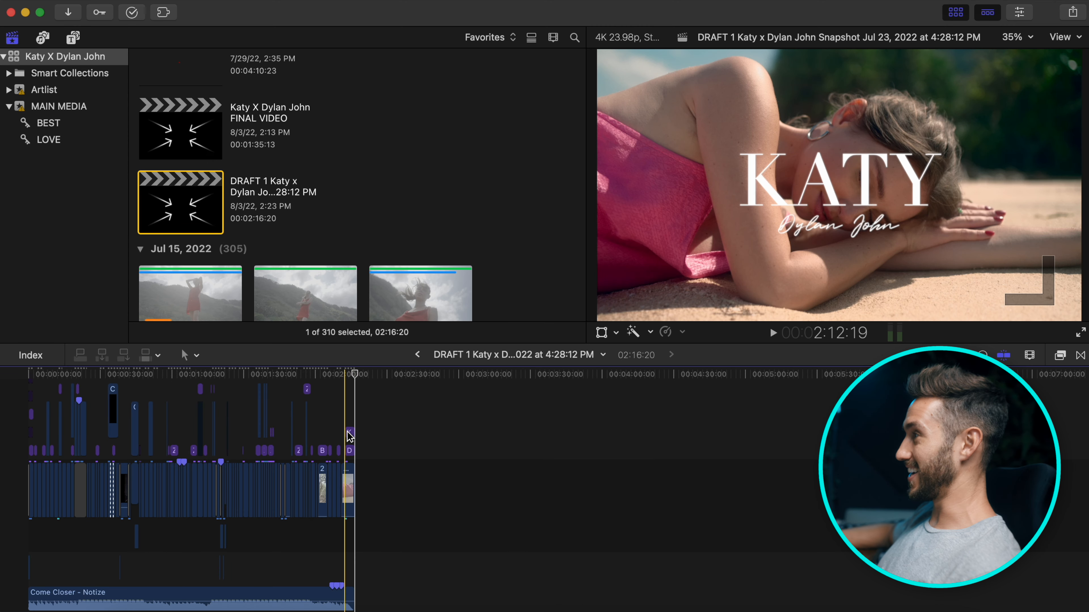
pyautogui.press('super+equal')
pyautogui.press('super+equal')
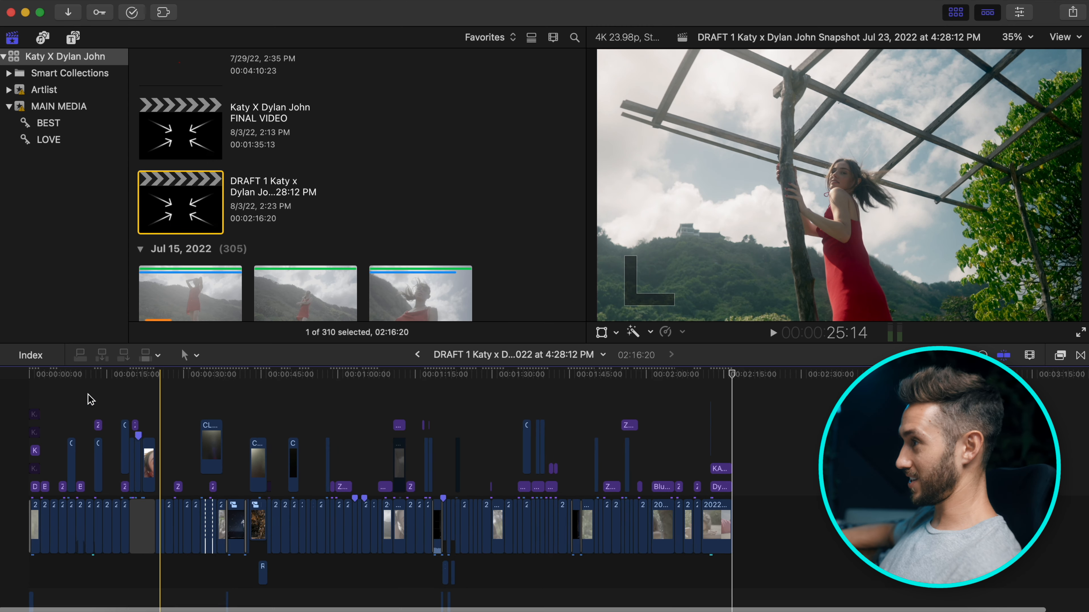
pyautogui.press('super+equal')
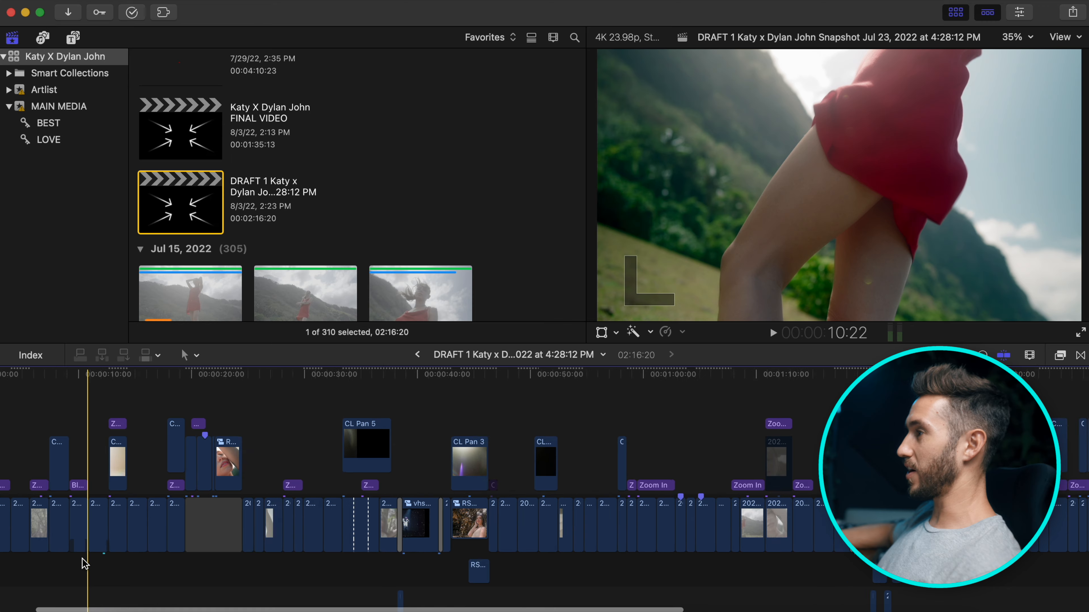
pyautogui.press('super+equal')
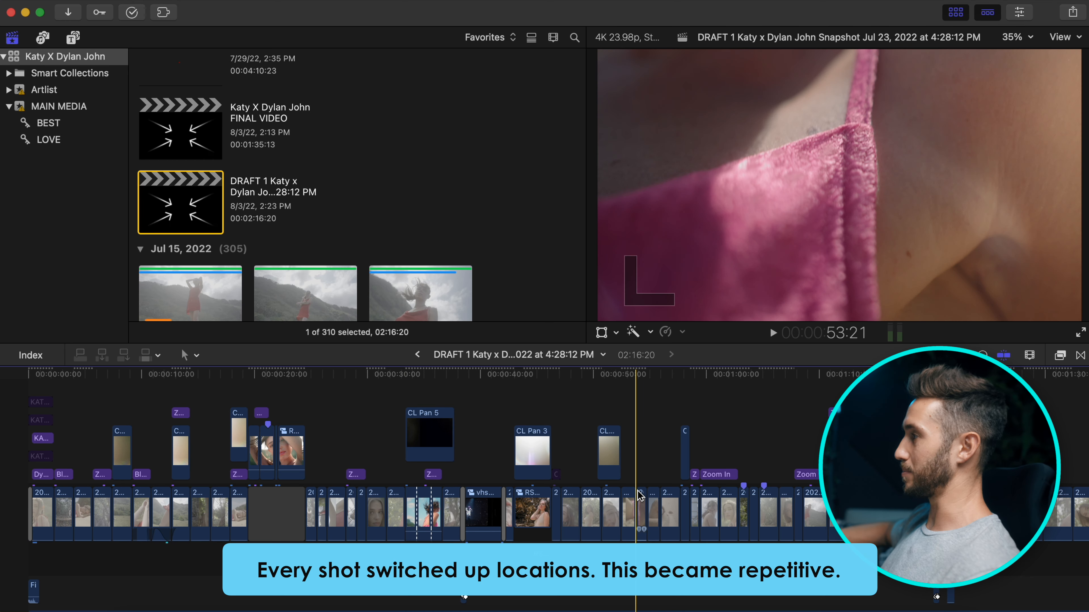
pyautogui.hscroll(10, 728, 493)
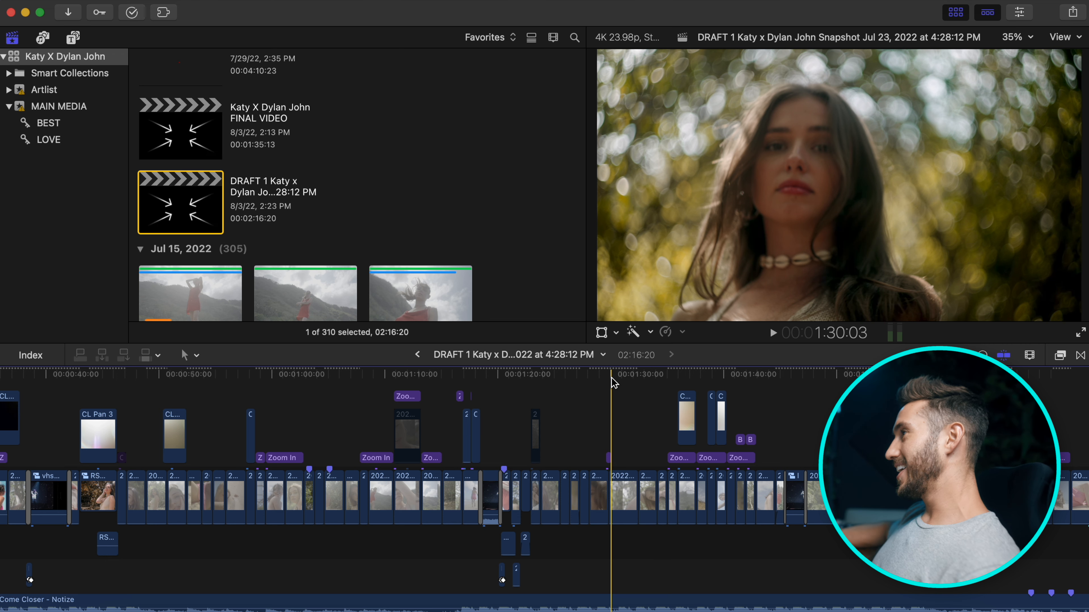
pyautogui.doubleClick(181, 134)
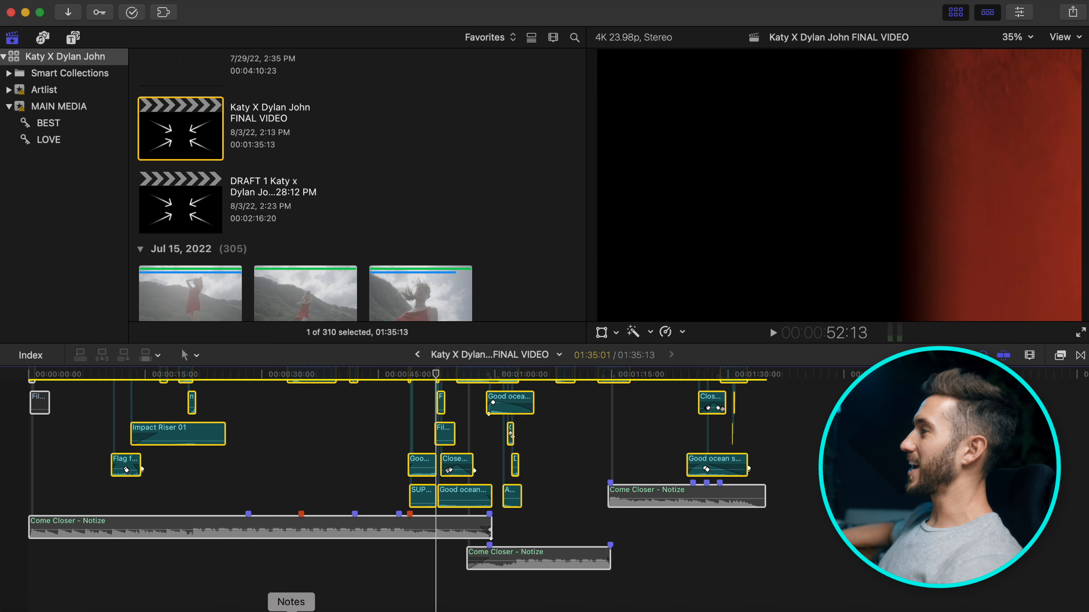
pyautogui.scroll(5, 510, 487)
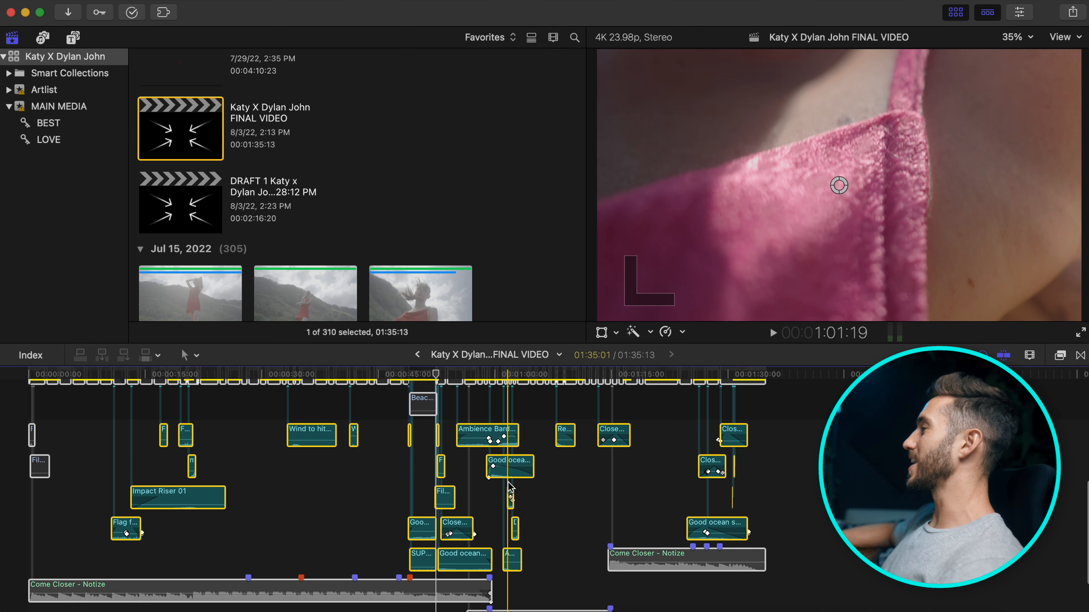
pyautogui.scroll(-2, 510, 487)
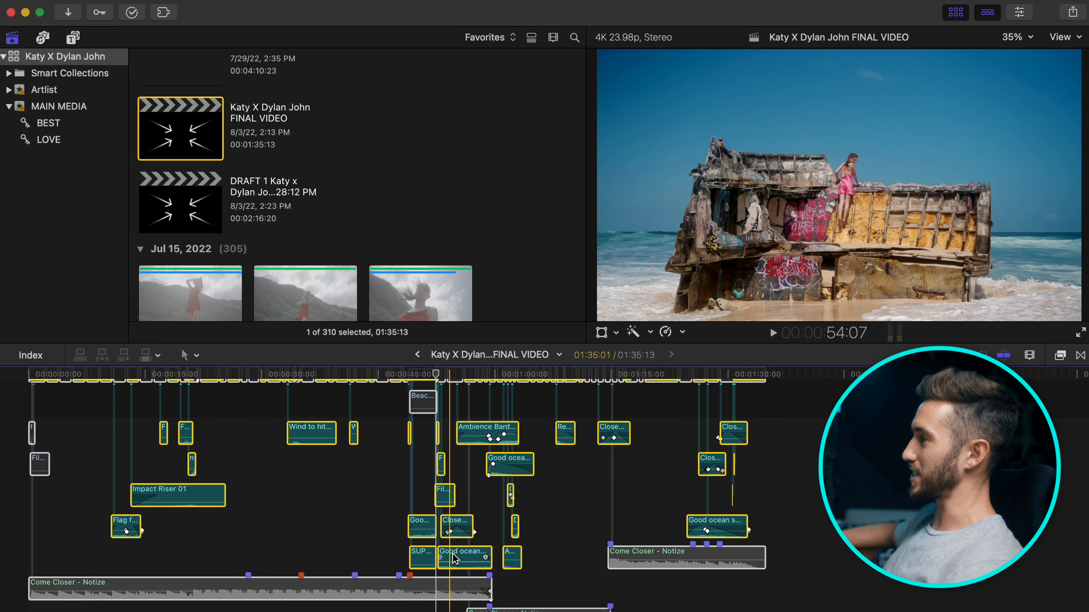
pyautogui.press('space')
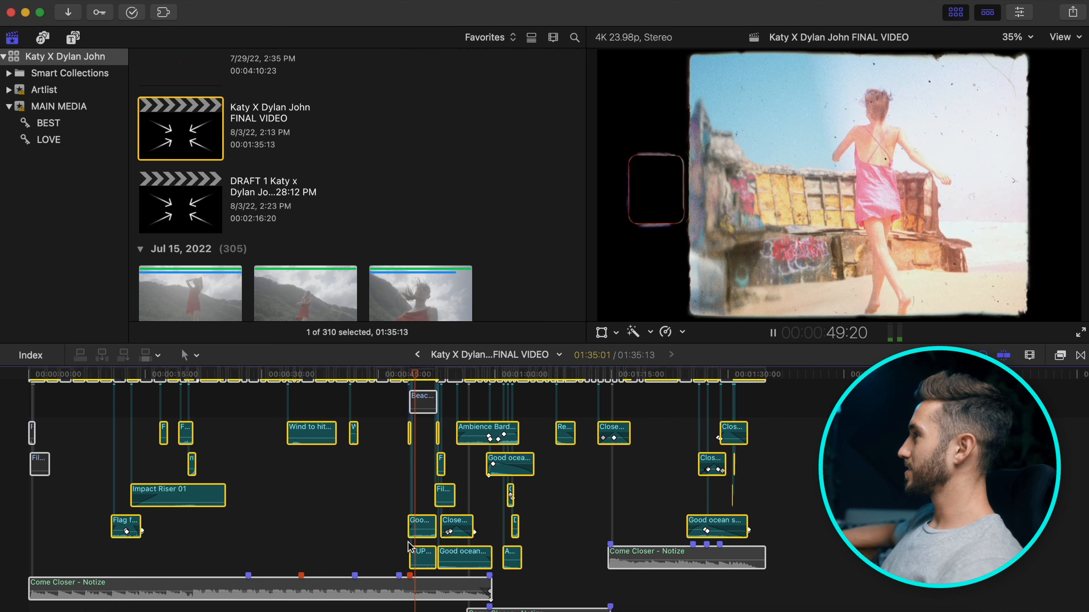
# Hide the media browser to enlarge the viewer above the timeline.
pyautogui.press('ctrl+super+1')
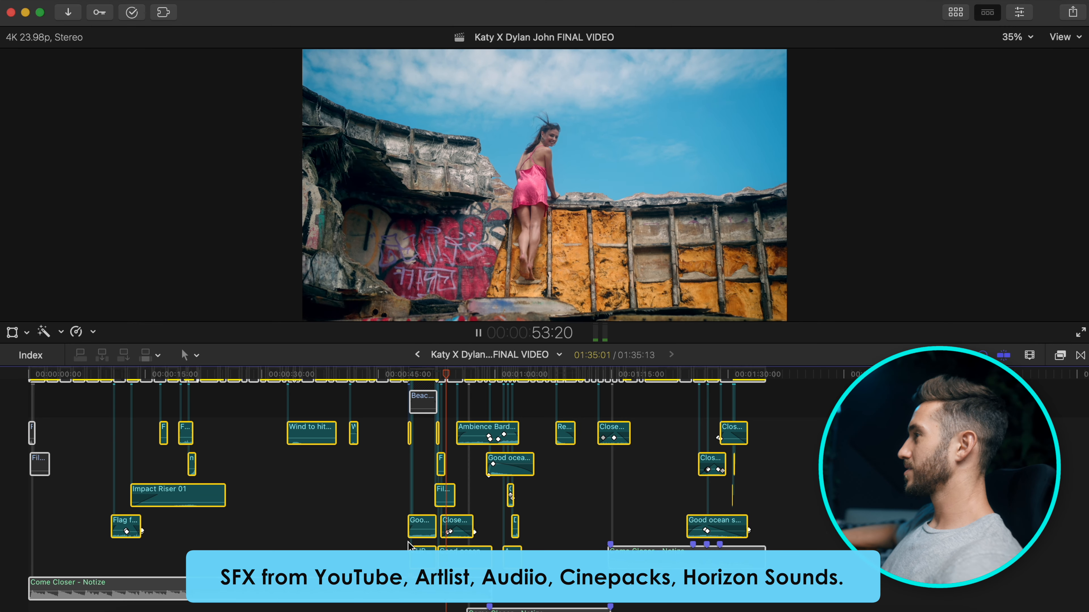
pyautogui.scroll(3, 537, 476)
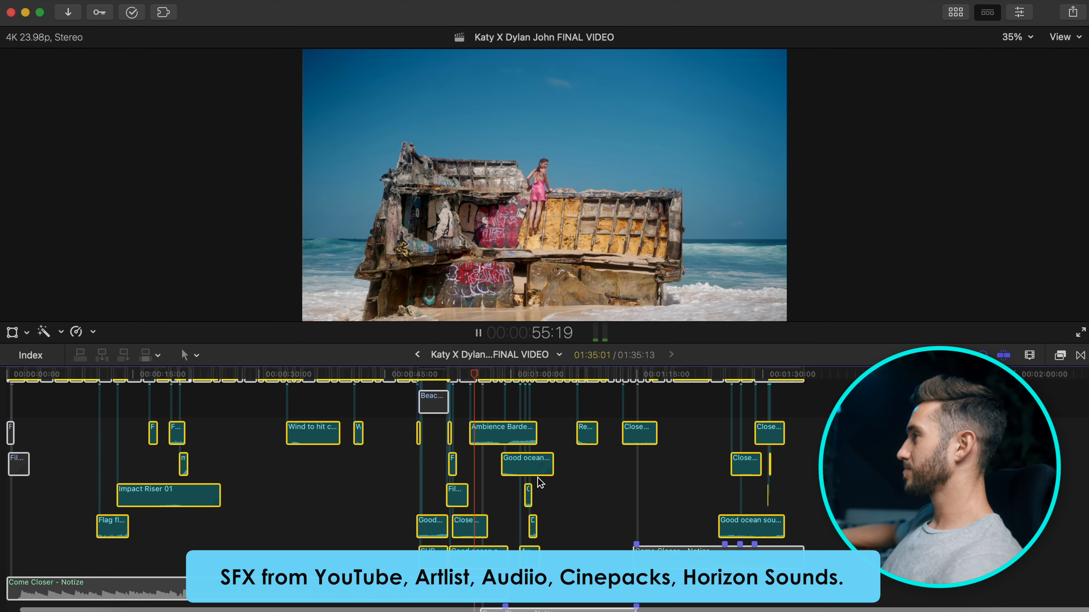
pyautogui.scroll(5, 537, 478)
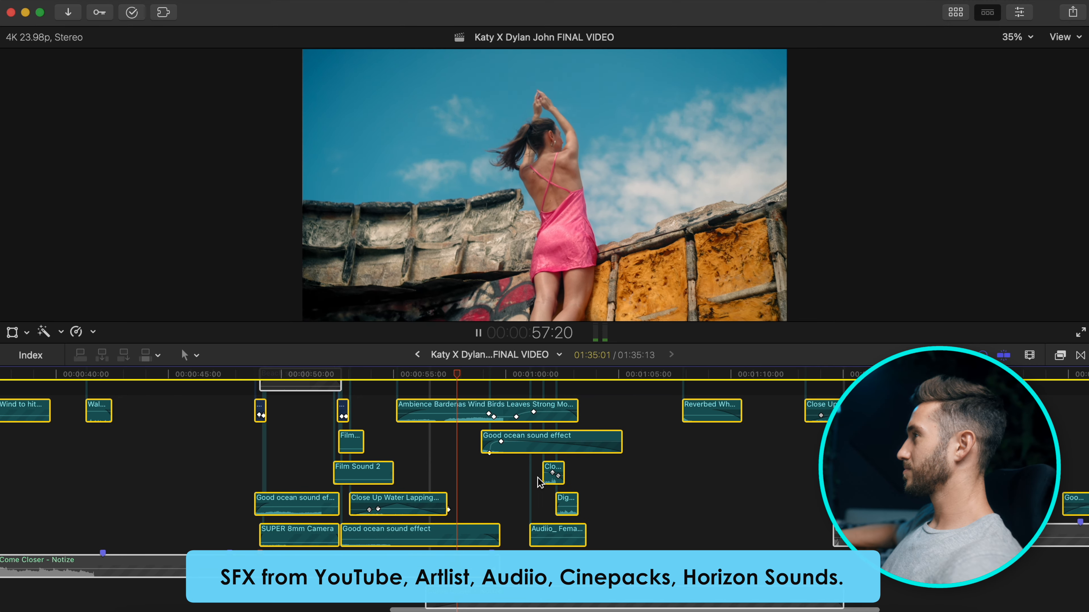
pyautogui.scroll(-3, 537, 478)
pyautogui.hscroll(3, 537, 478)
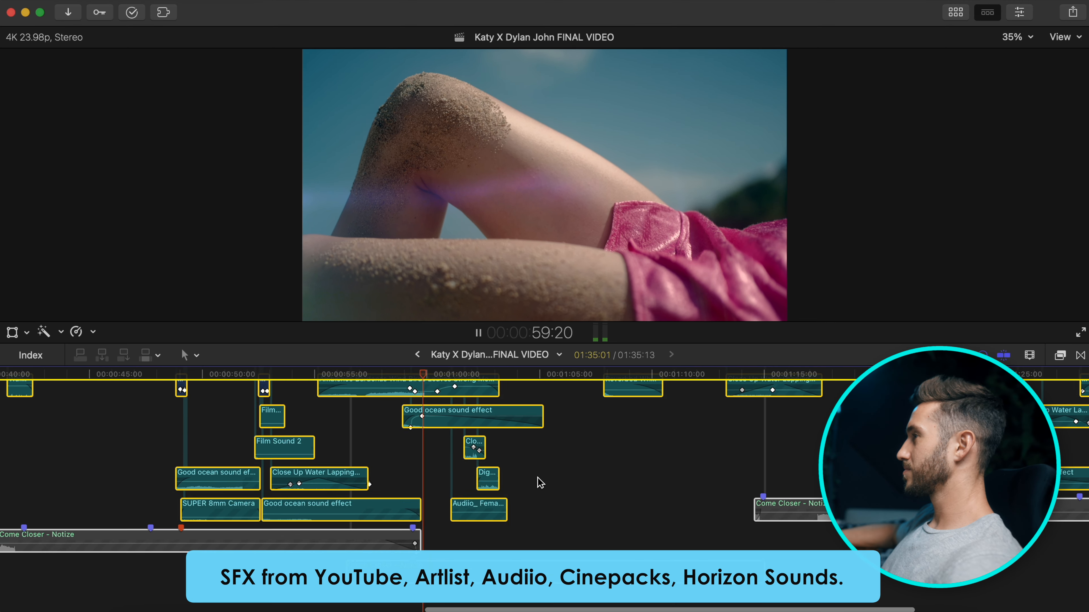
pyautogui.scroll(2, 540, 483)
pyautogui.hscroll(2, 540, 482)
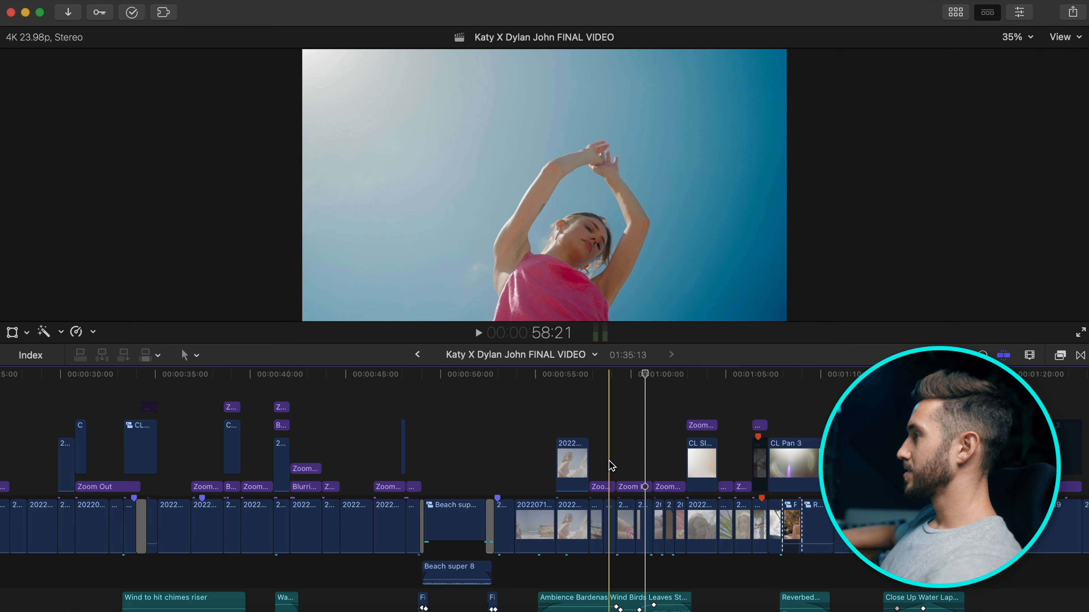
pyautogui.press('super+equal')
pyautogui.press('super+equal')
pyautogui.press('super+equal')
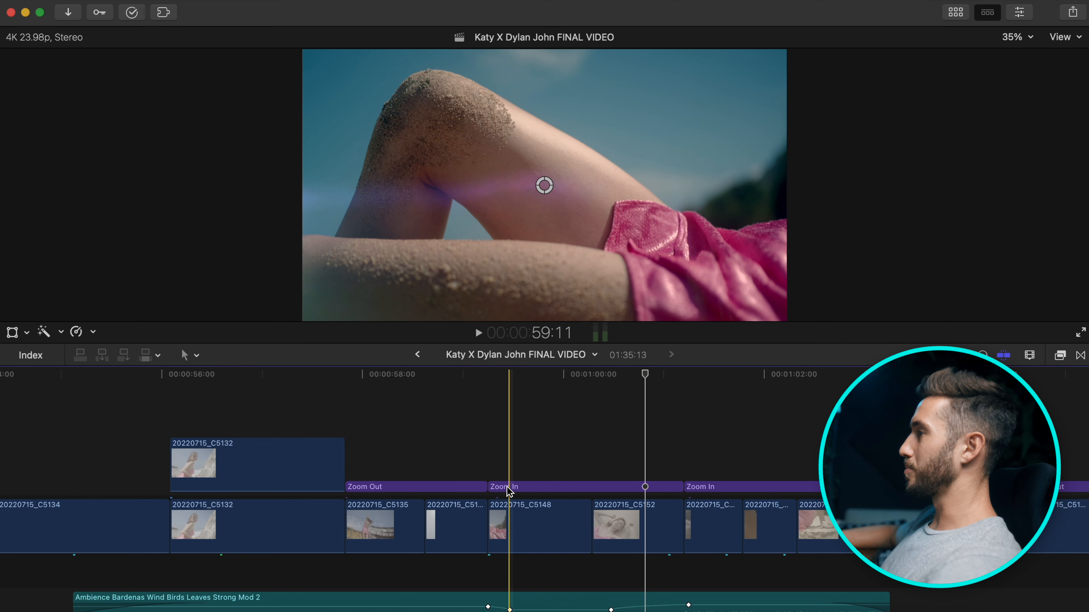
pyautogui.click(547, 488)
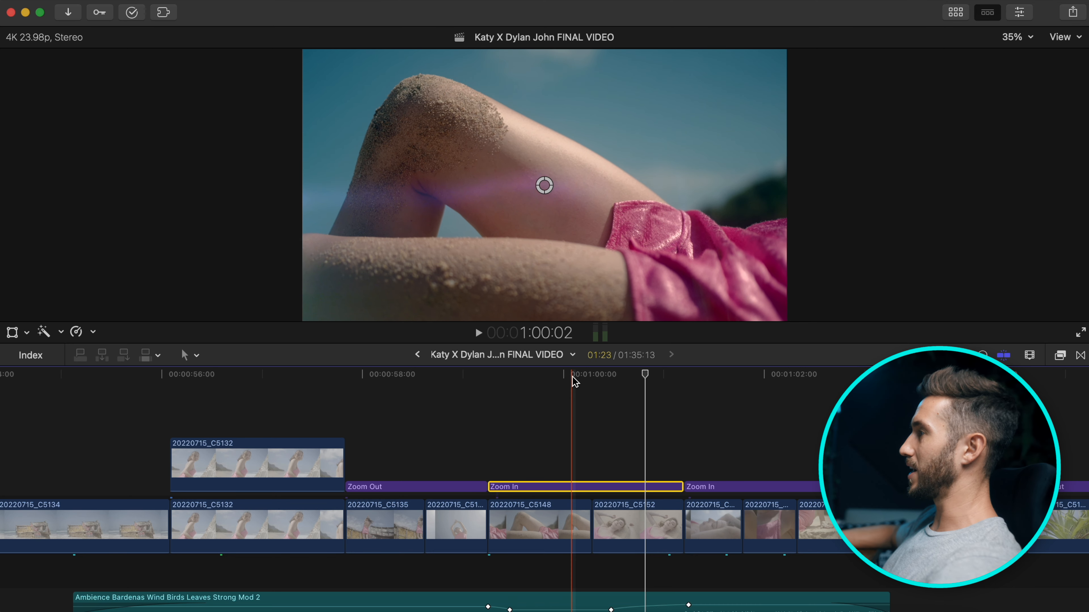
pyautogui.click(552, 375)
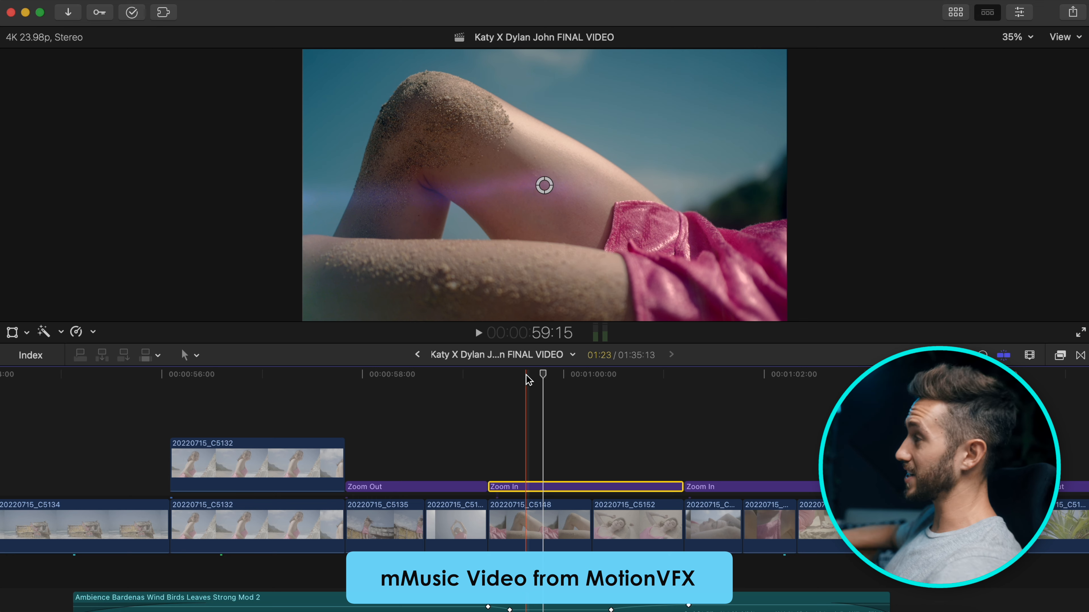
pyautogui.hscroll(-10, 61, 449)
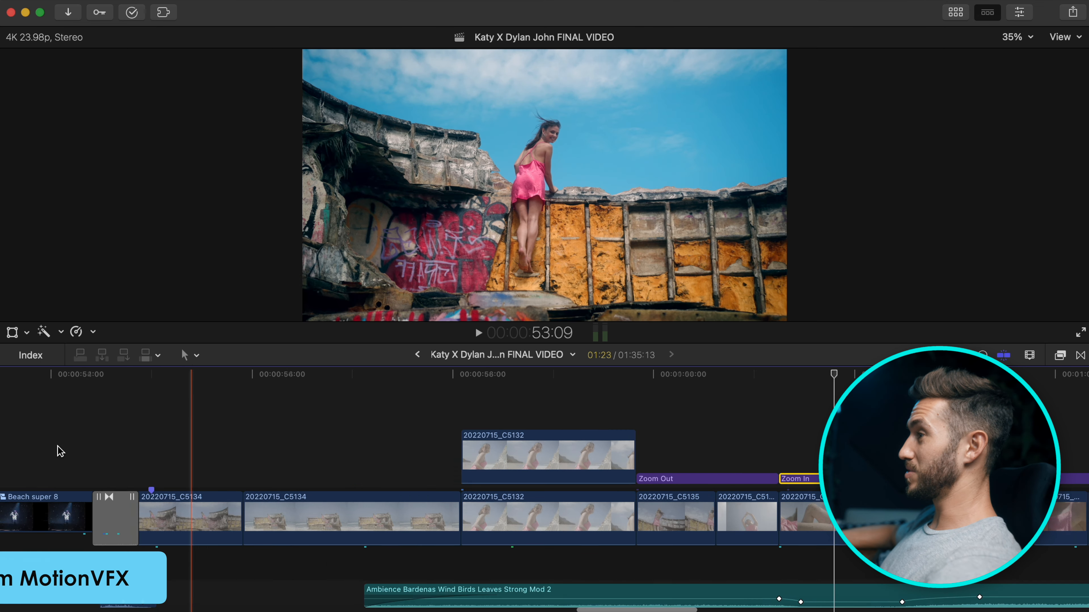
pyautogui.hscroll(-3, 58, 446)
pyautogui.click(369, 533)
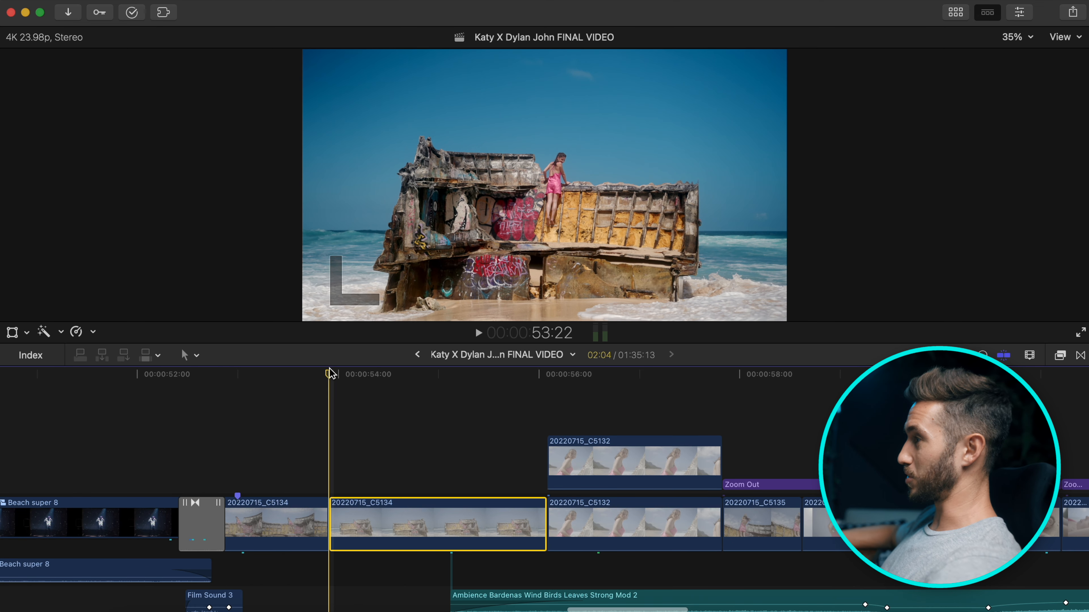
pyautogui.click(9, 334)
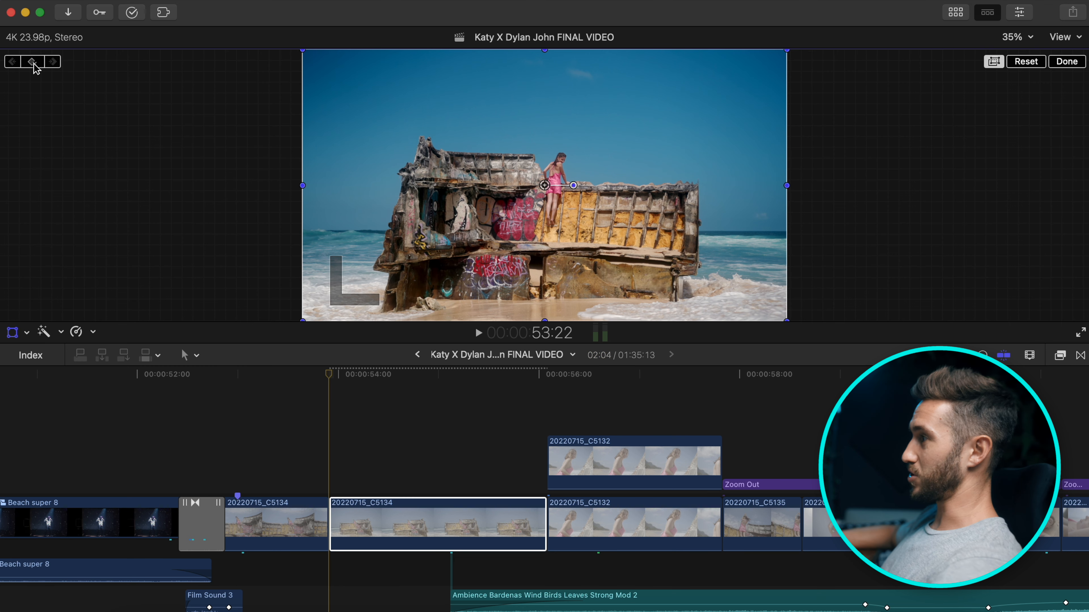
pyautogui.click(544, 375)
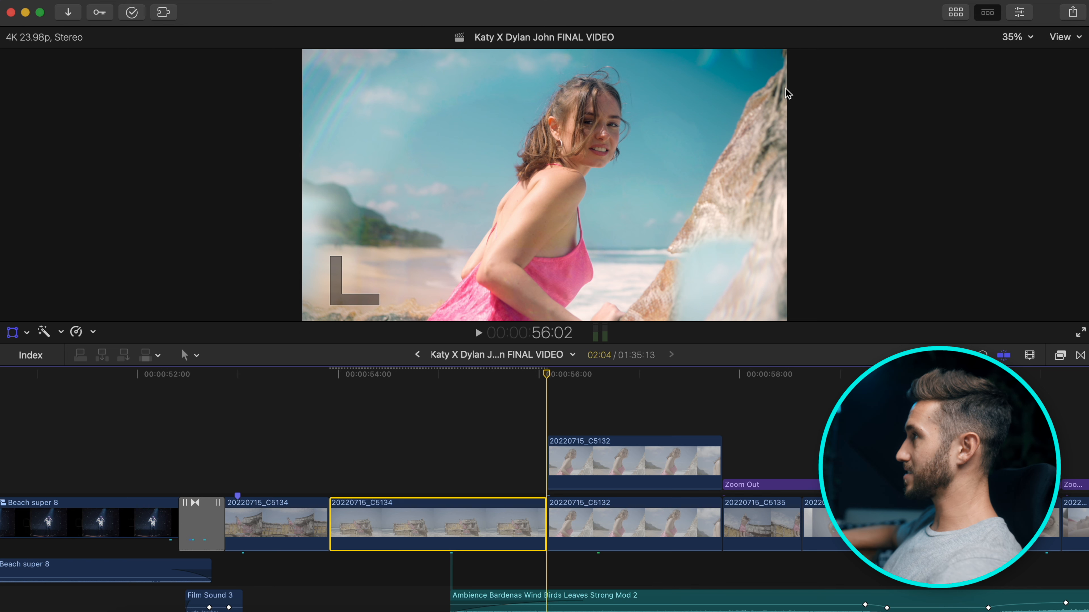
pyautogui.press('Left')
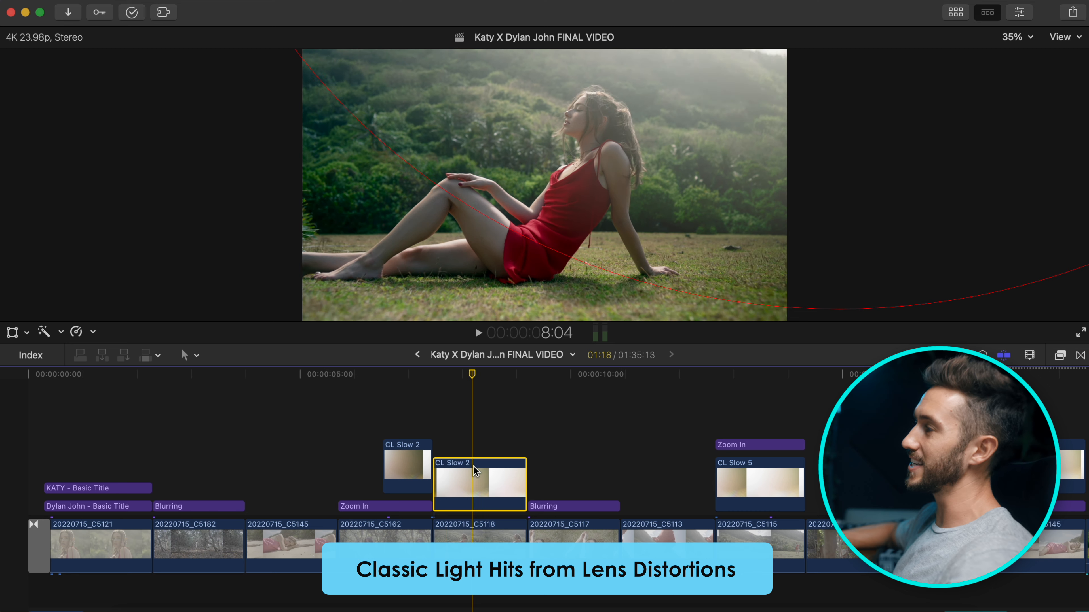
pyautogui.press('v')
pyautogui.press('v')
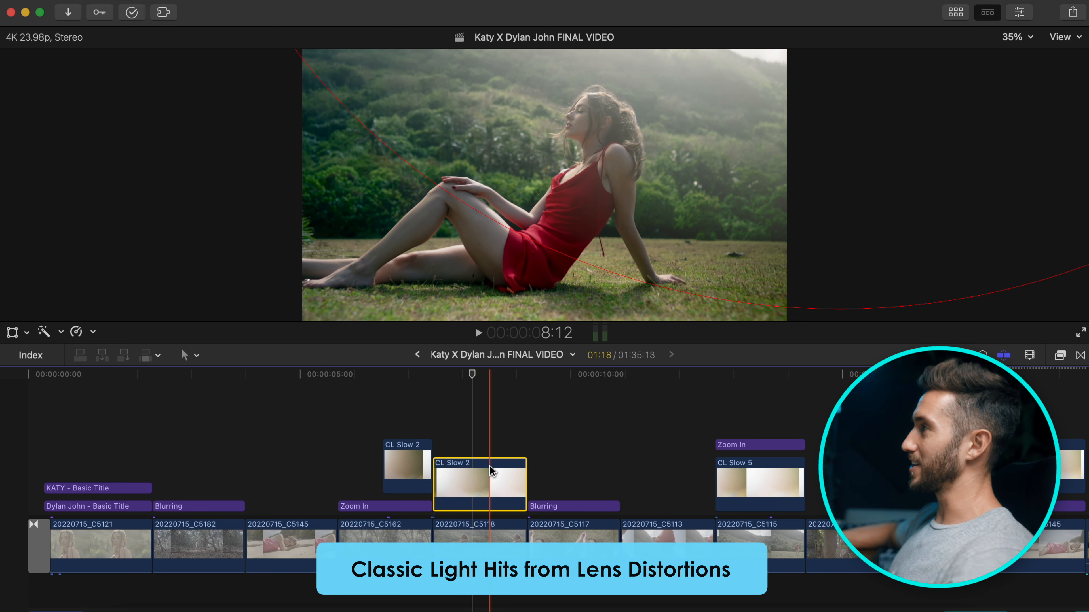
pyautogui.press('v')
pyautogui.press('v')
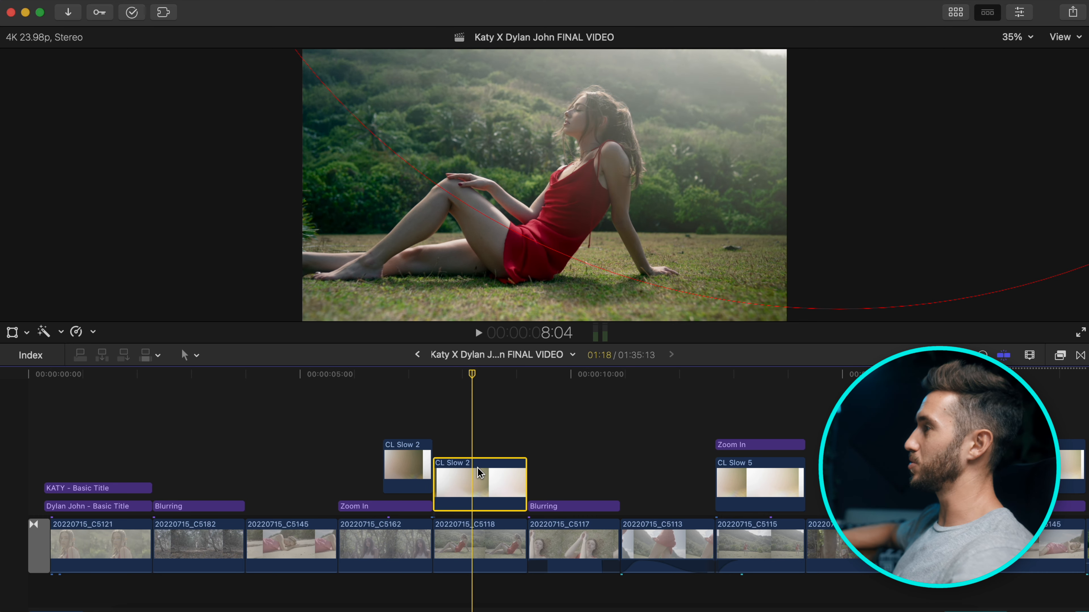
pyautogui.click(488, 378)
pyautogui.click(728, 492)
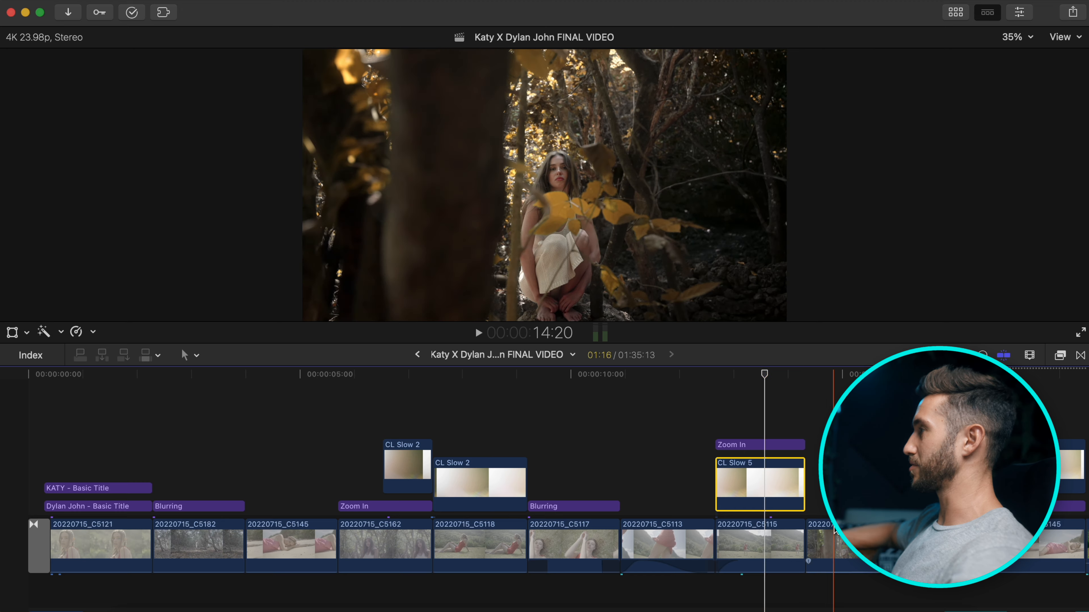
pyautogui.hscroll(8, 725, 386)
pyautogui.click(715, 450)
# In the CL Slow 5 clip's Inspector, turn off Shape Mask and Color Wheels 1.
pyautogui.press('super+4')
pyautogui.click(882, 102)
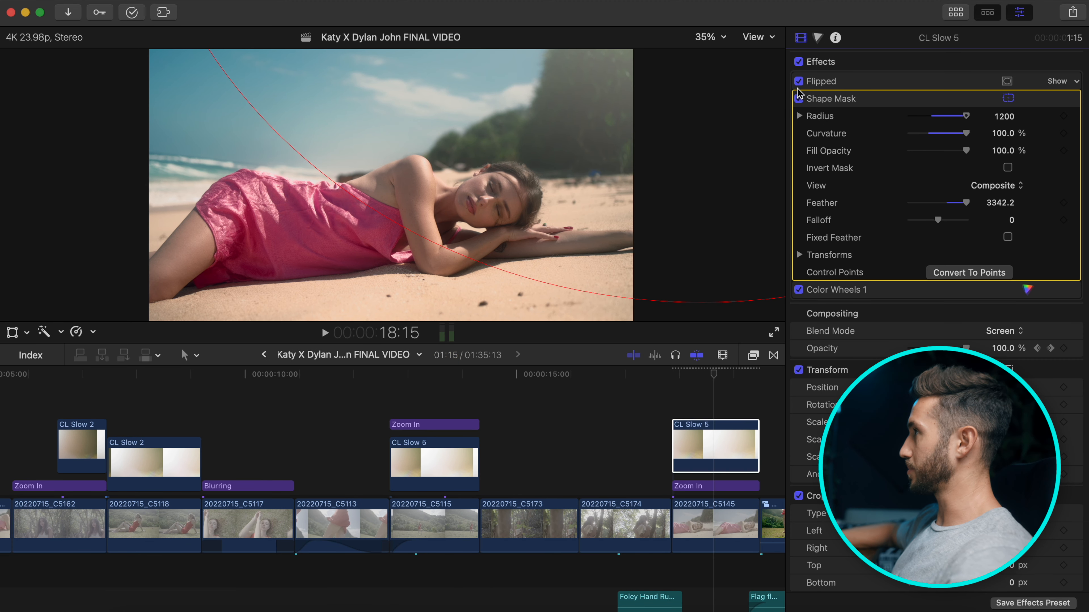
pyautogui.click(798, 98)
pyautogui.click(798, 291)
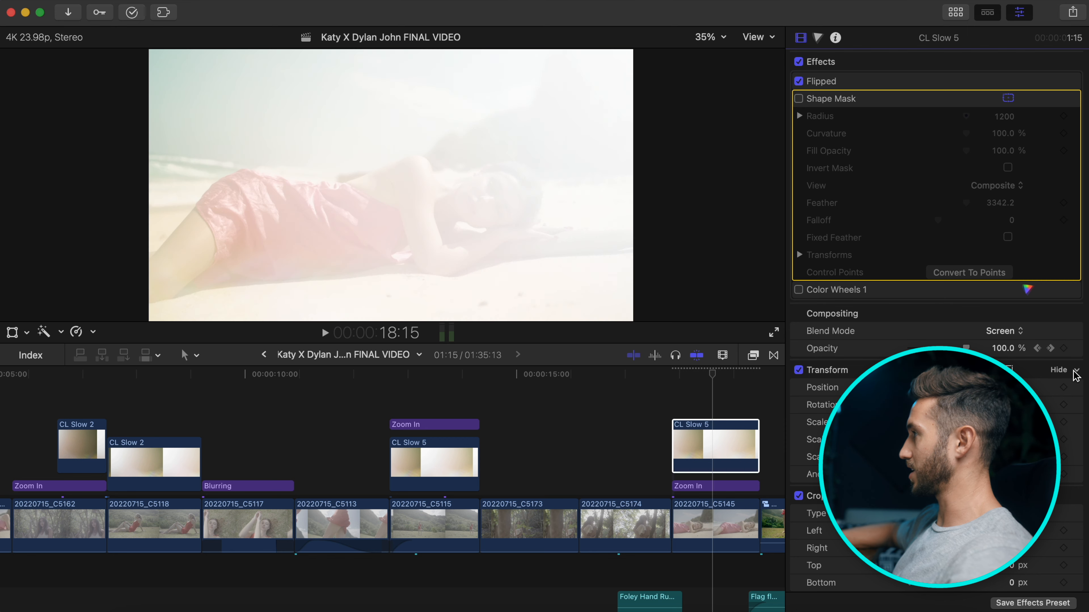
pyautogui.click(1076, 349)
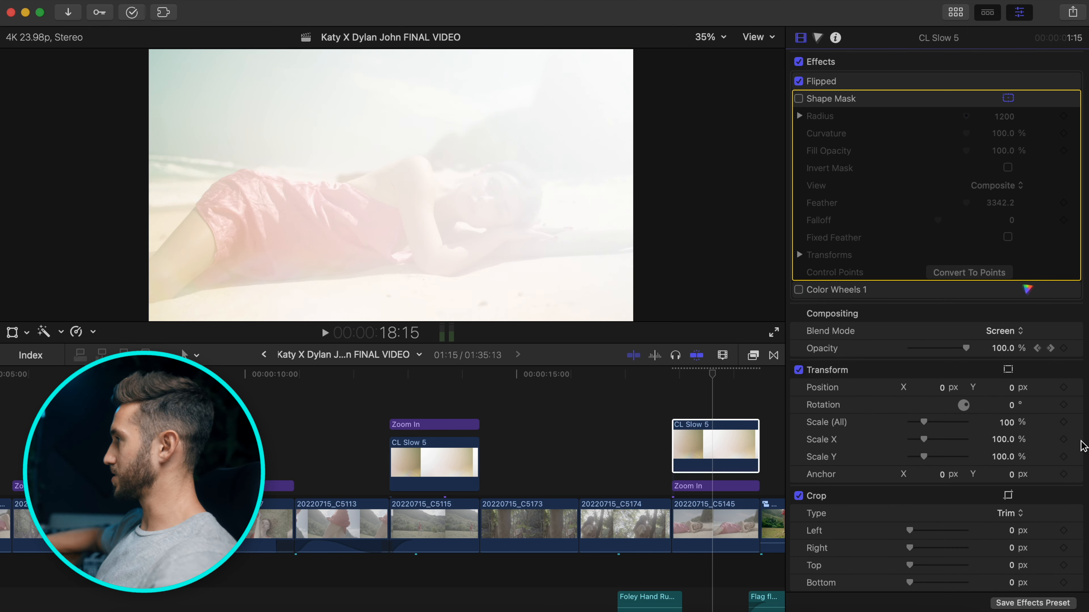
# Try Normal and Overlay blend modes, settle on Screen, and test the opacity.
pyautogui.hscroll(3, 600, 451)
pyautogui.click(579, 432)
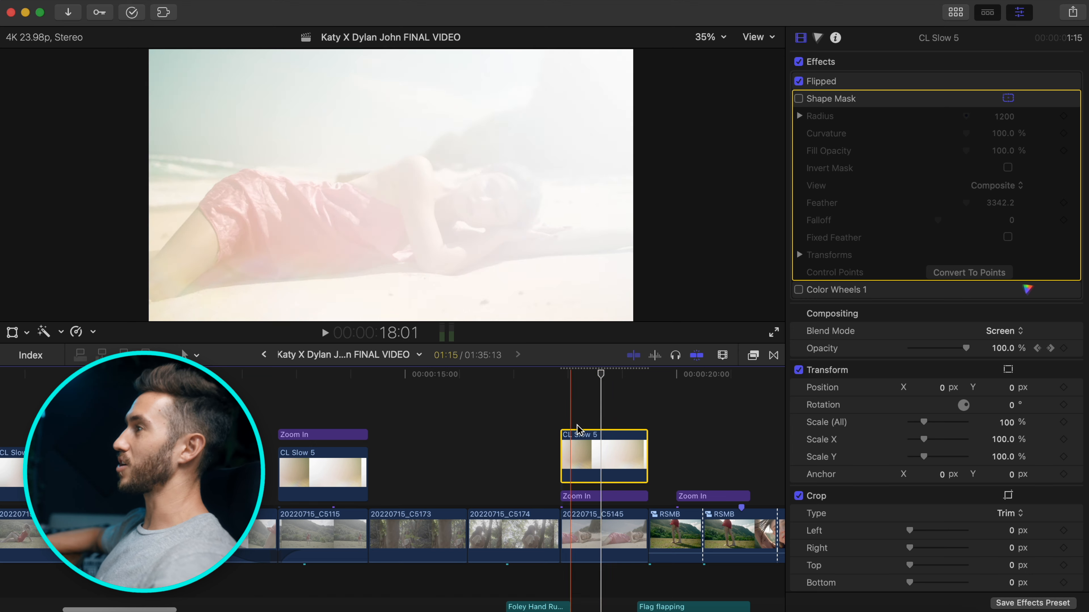
pyautogui.click(1023, 332)
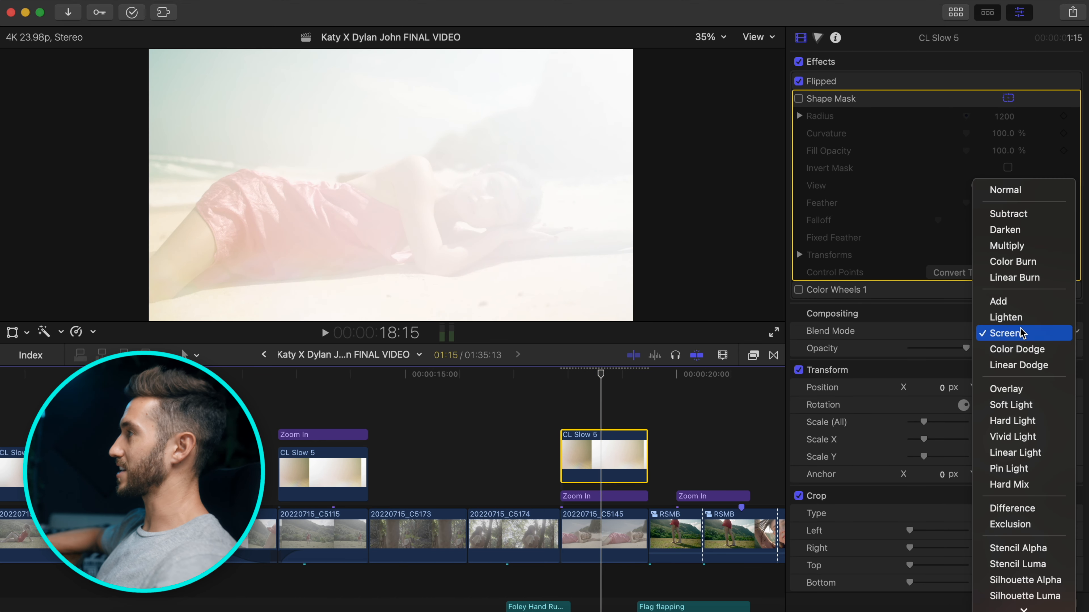
pyautogui.click(1012, 191)
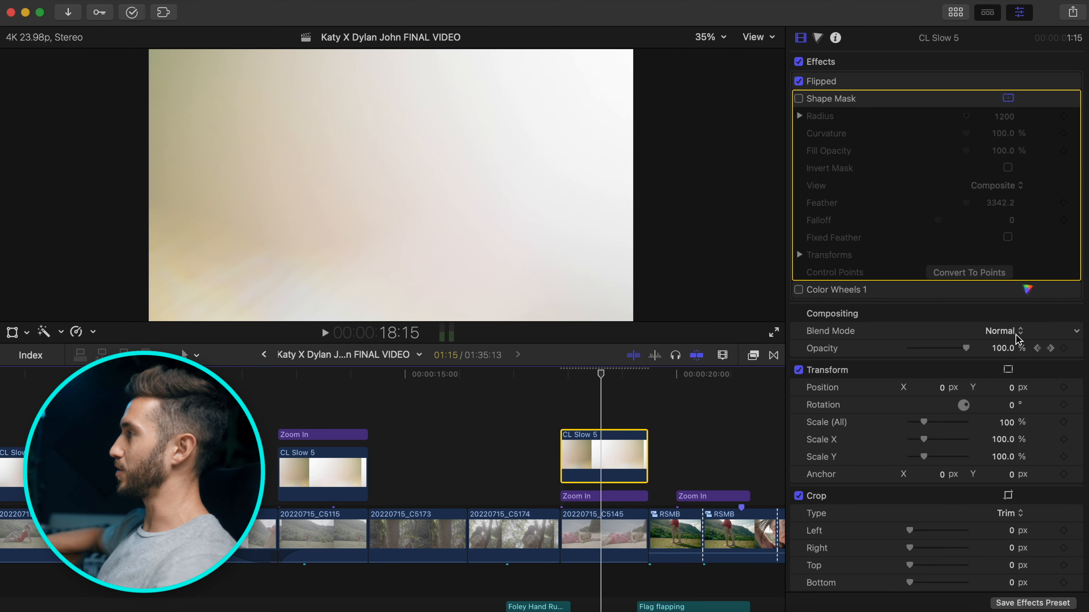
pyautogui.click(1017, 337)
pyautogui.click(1011, 532)
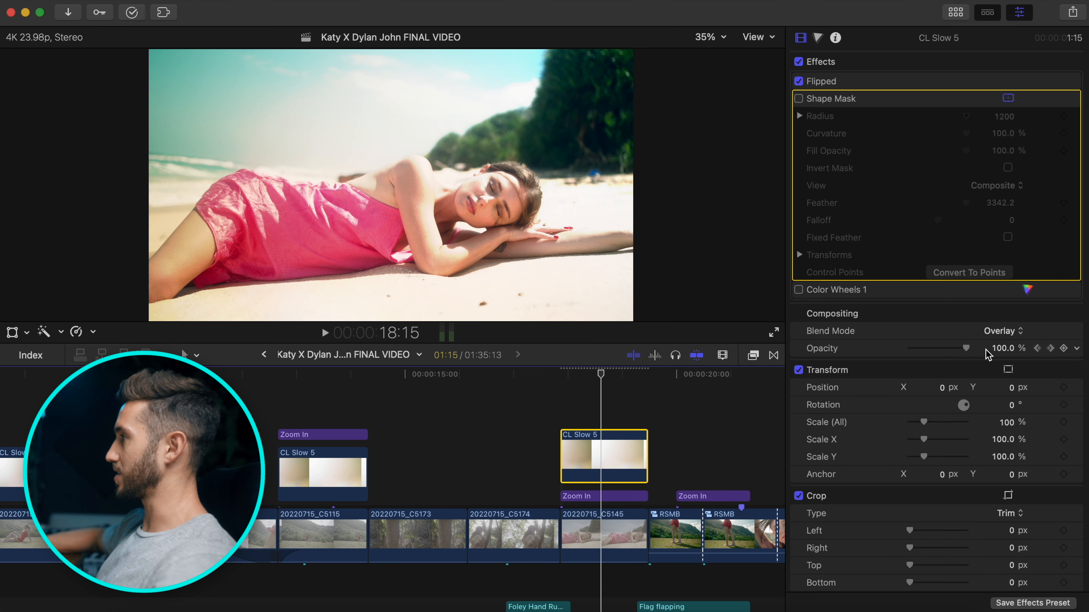
pyautogui.click(1020, 333)
pyautogui.click(1002, 278)
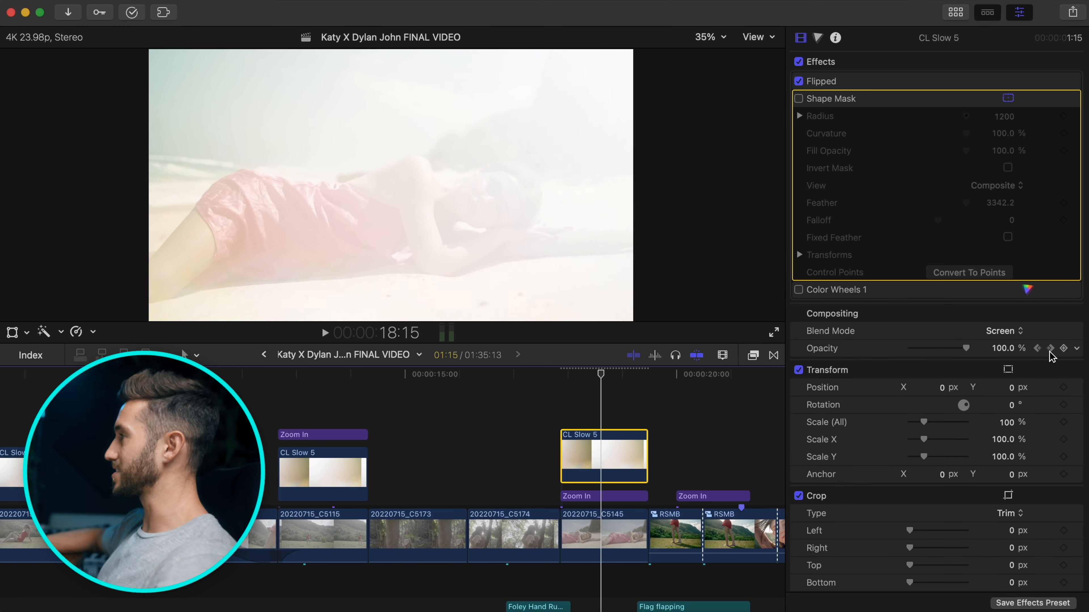
pyautogui.moveTo(935, 354)
pyautogui.mouseDown()
pyautogui.moveTo(911, 348)
pyautogui.moveTo(936, 350)
pyautogui.mouseUp()
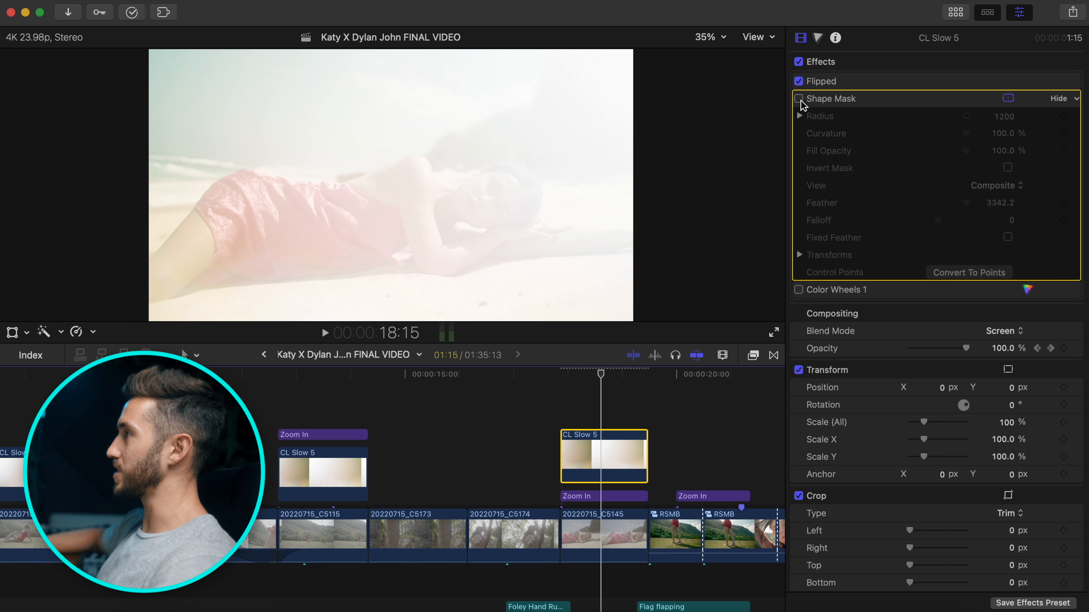
# Re-enable the Shape Mask, zoom the viewer to 12.5%, and reposition and feather the mask.
pyautogui.click(798, 99)
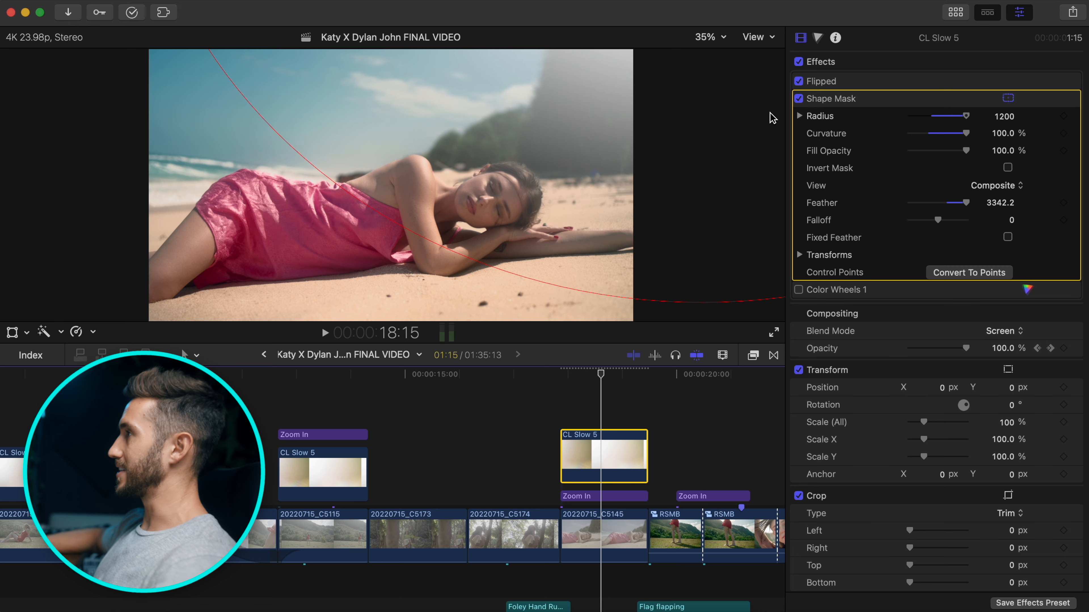
pyautogui.click(720, 38)
pyautogui.click(728, 75)
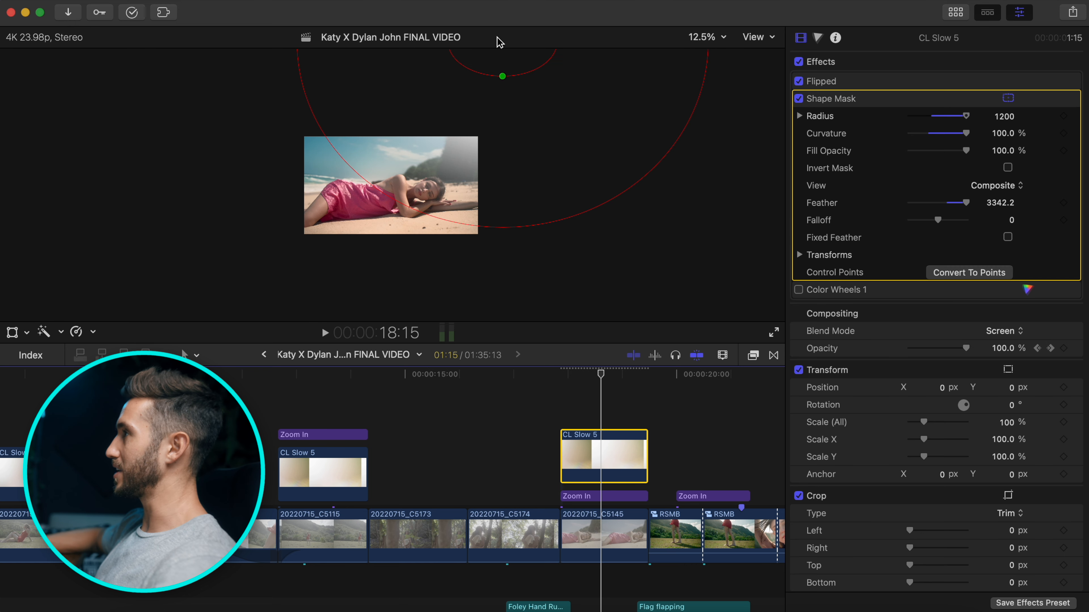
pyautogui.moveTo(518, 67); pyautogui.dragTo(517, 117)
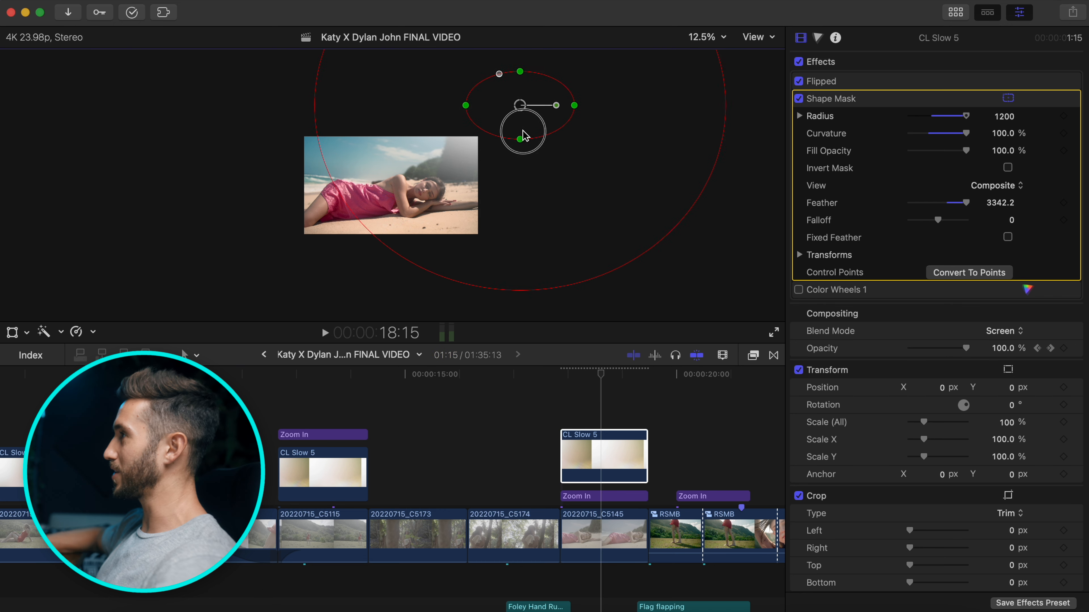
pyautogui.moveTo(391, 95); pyautogui.dragTo(562, 33)
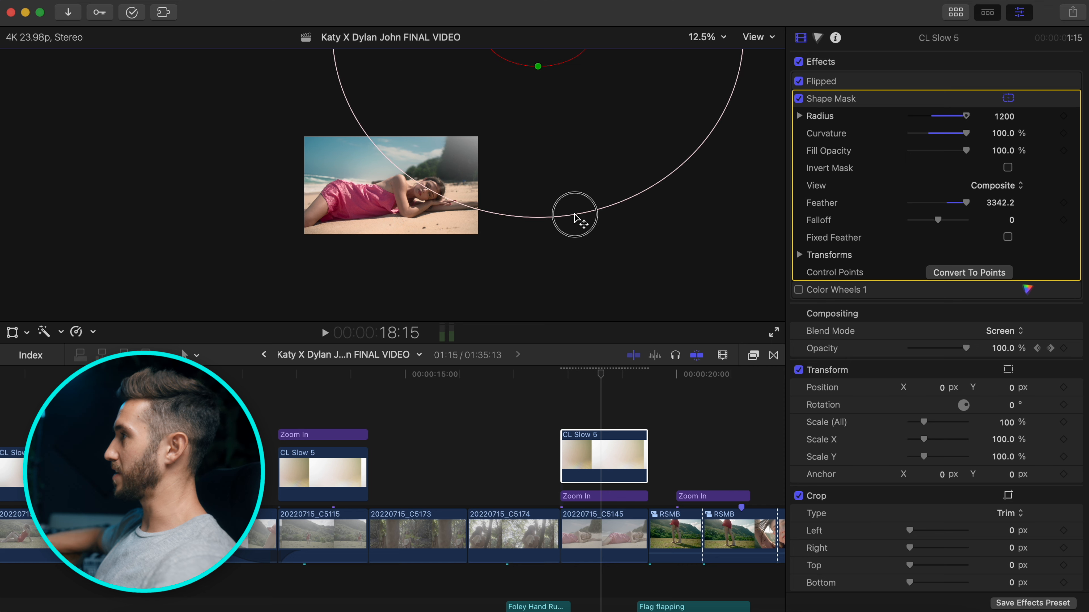
pyautogui.moveTo(595, 274); pyautogui.dragTo(595, 273)
pyautogui.moveTo(548, 84); pyautogui.dragTo(538, 52)
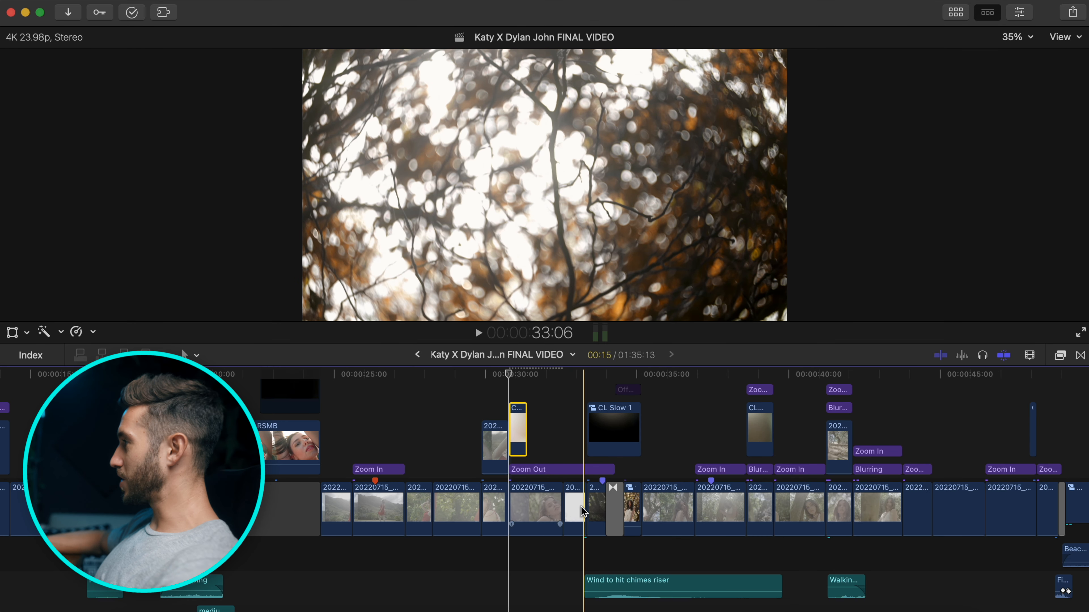
pyautogui.hscroll(15, 583, 512)
pyautogui.scroll(-1, 583, 510)
pyautogui.hscroll(-4, 583, 511)
pyautogui.scroll(-1, 583, 511)
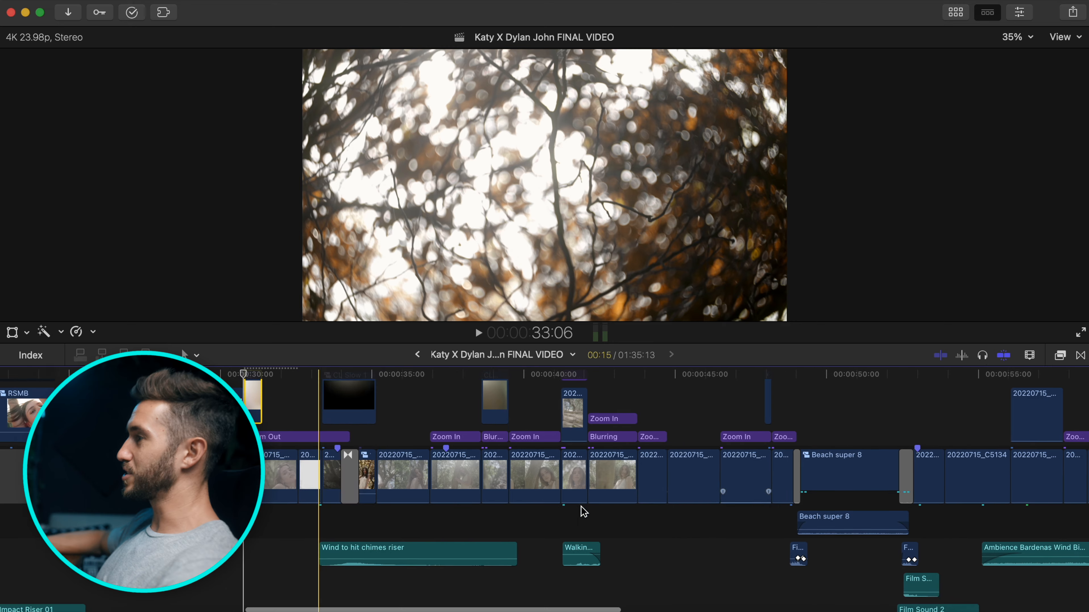
pyautogui.press('super+equal')
pyautogui.press('super+equal')
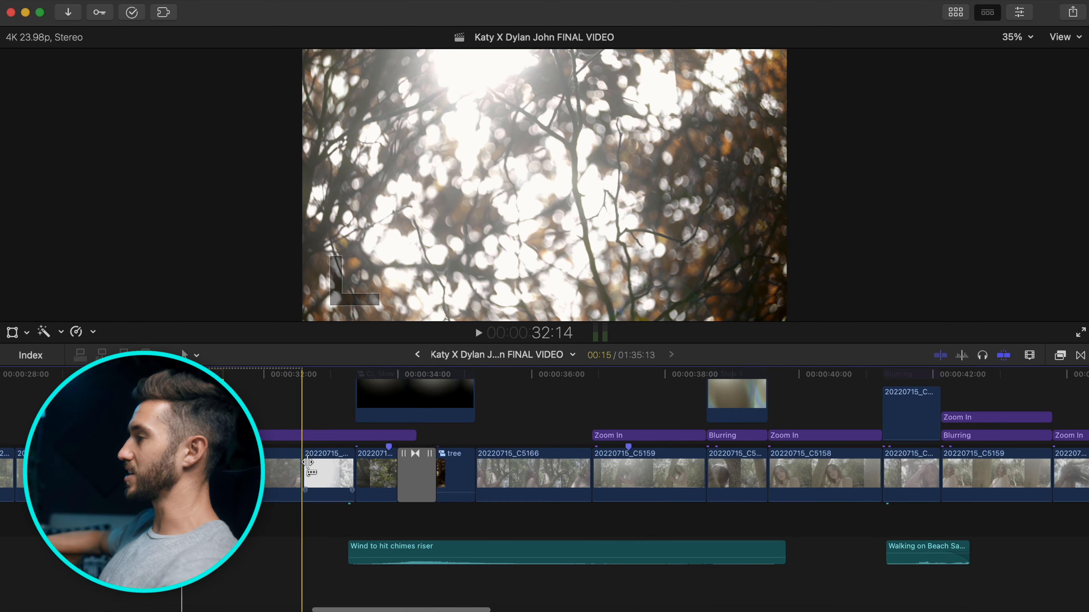
pyautogui.press('super+equal')
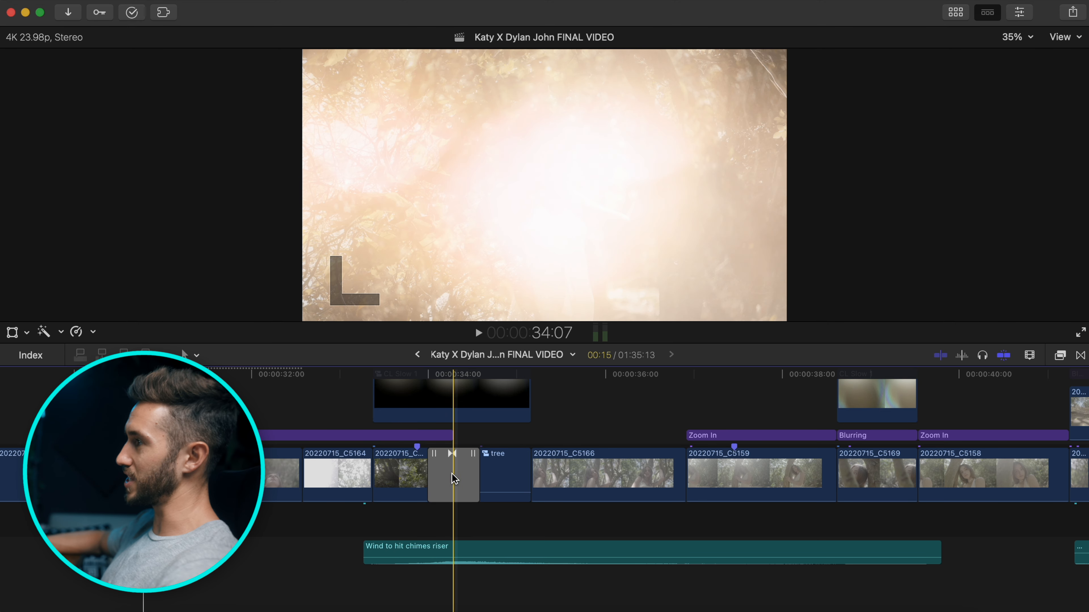
pyautogui.click(1019, 13)
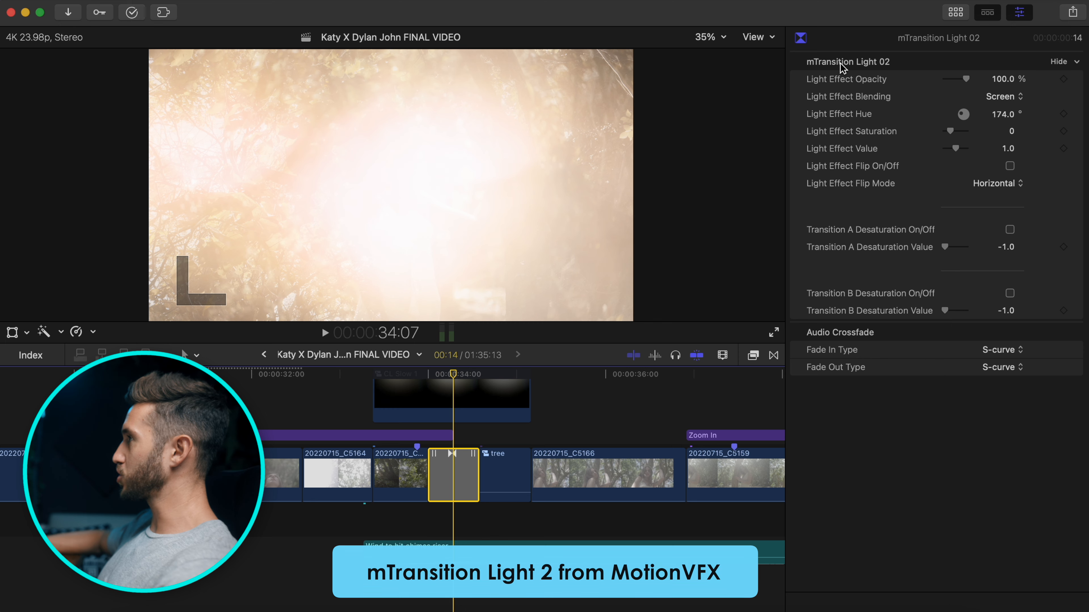
pyautogui.click(1020, 14)
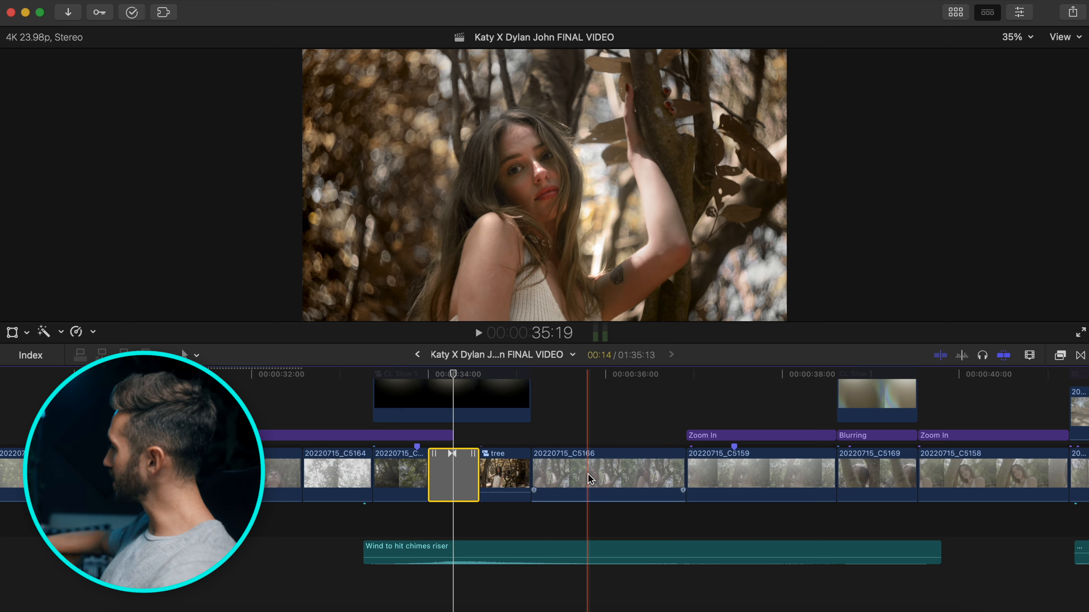
pyautogui.hscroll(5, 588, 476)
pyautogui.hscroll(15, 587, 476)
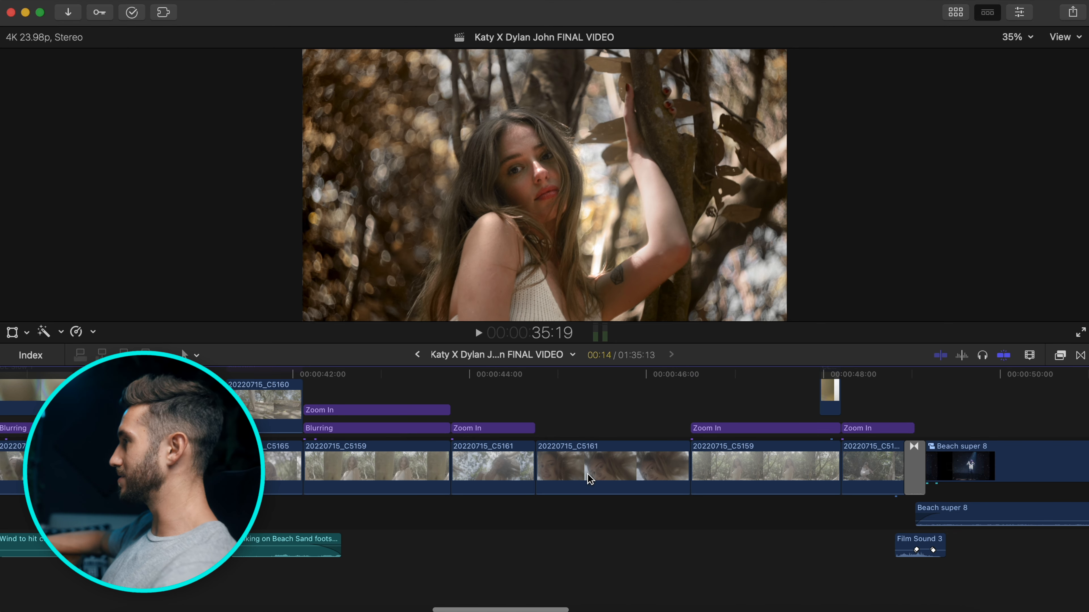
pyautogui.press('super+minus')
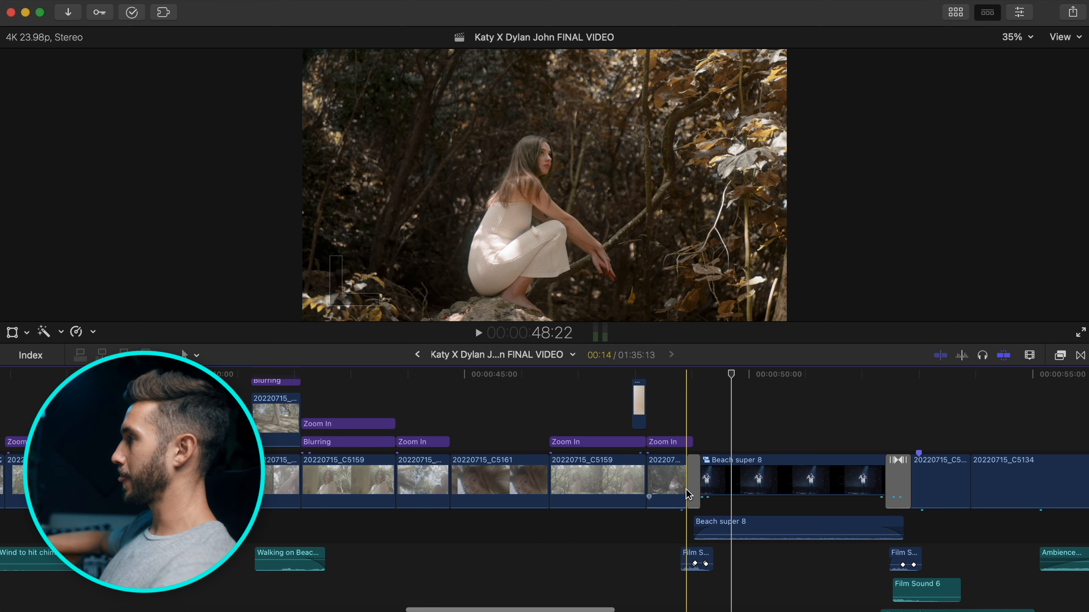
pyautogui.click(694, 482)
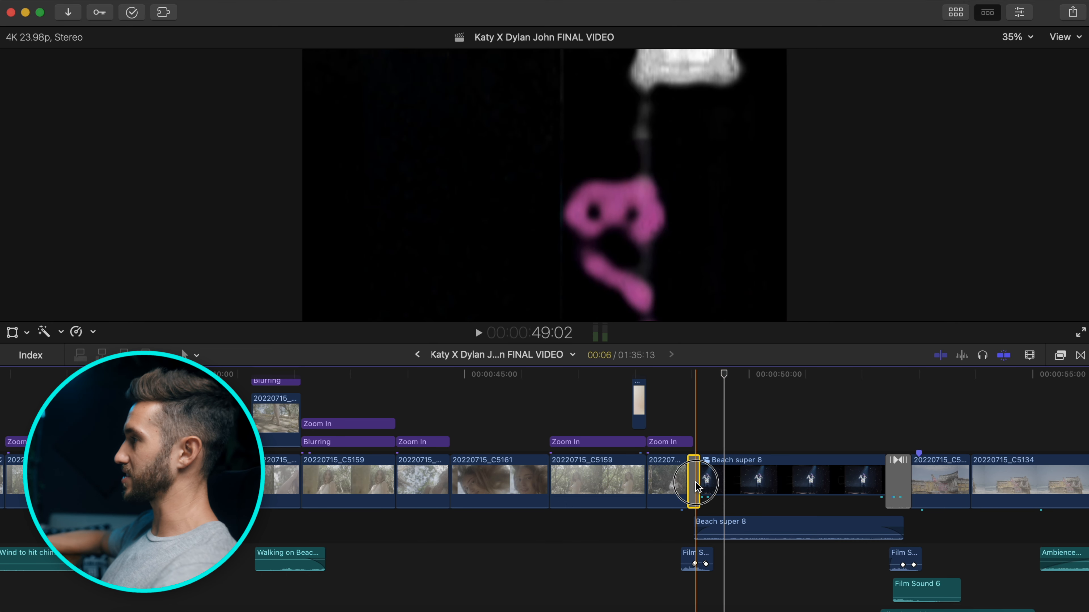
pyautogui.click(692, 372)
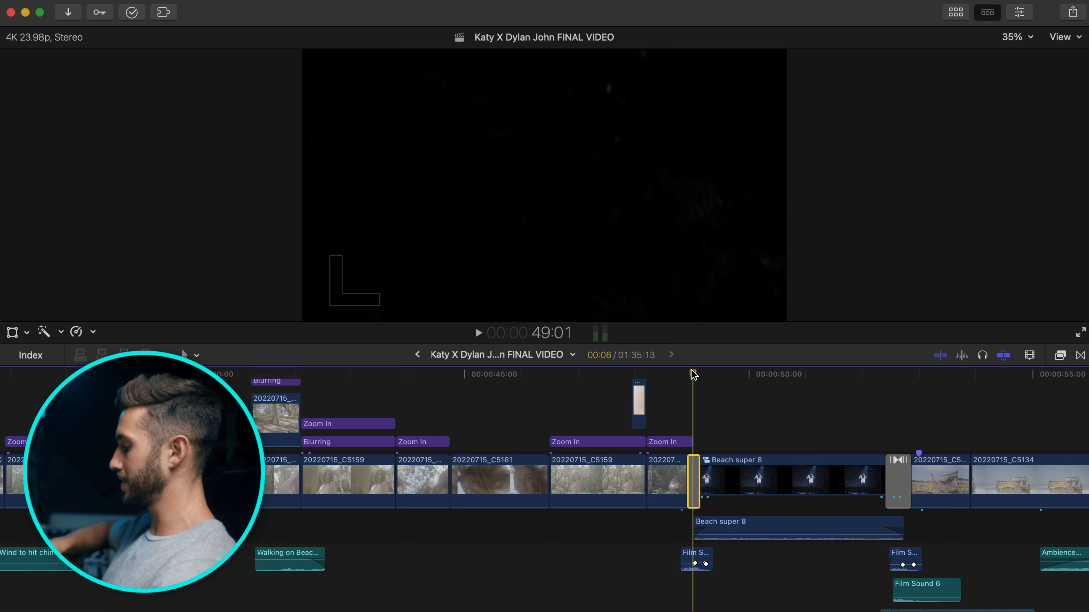
pyautogui.click(694, 374)
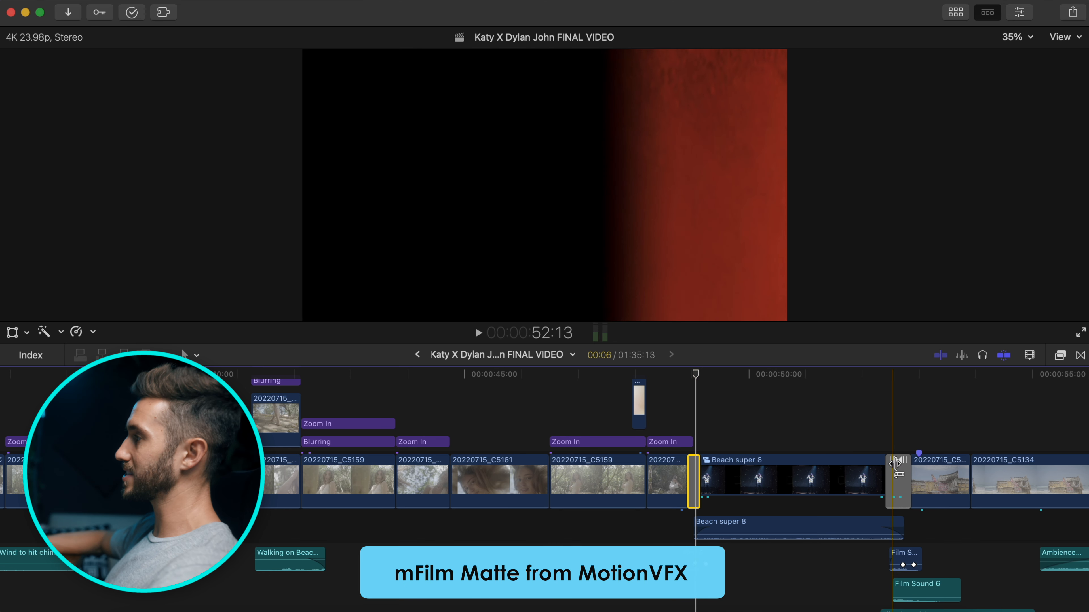
pyautogui.doubleClick(806, 476)
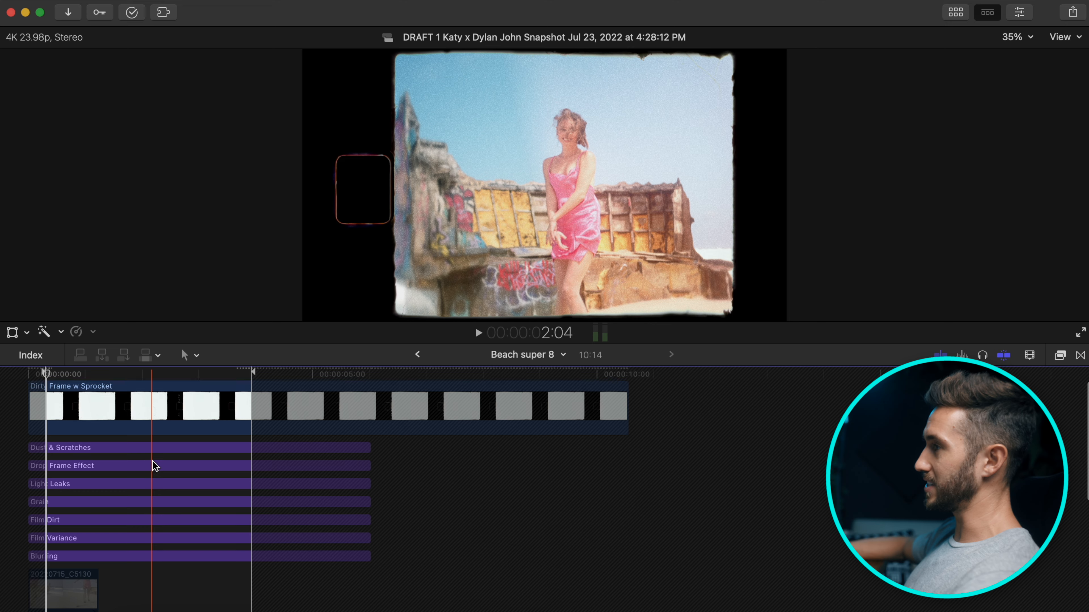
pyautogui.click(140, 422)
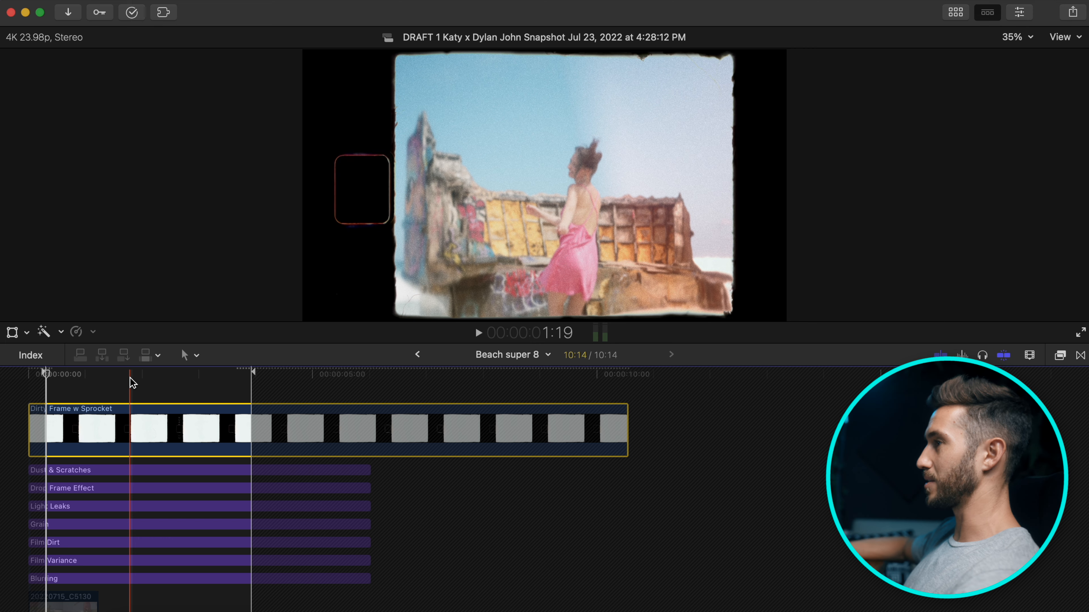
pyautogui.scroll(-2, 129, 429)
pyautogui.click(129, 545)
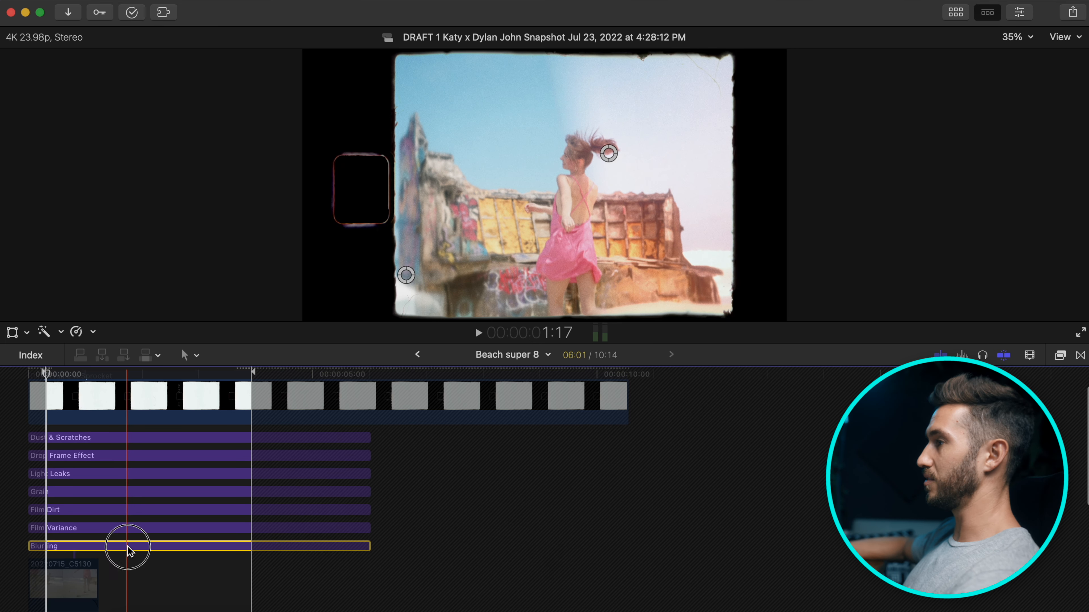
pyautogui.click(141, 529)
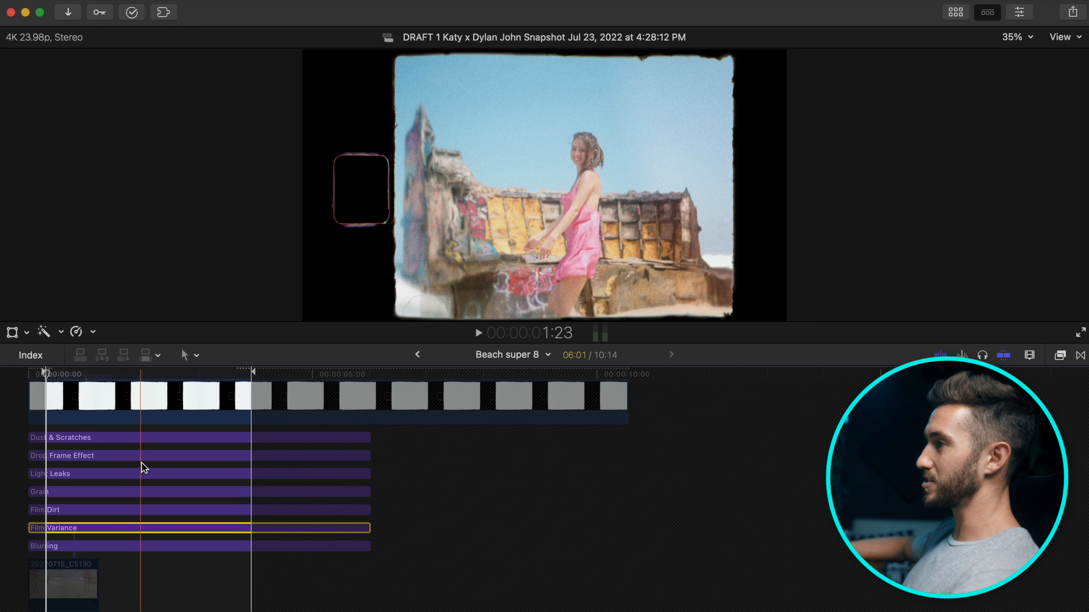
pyautogui.click(144, 439)
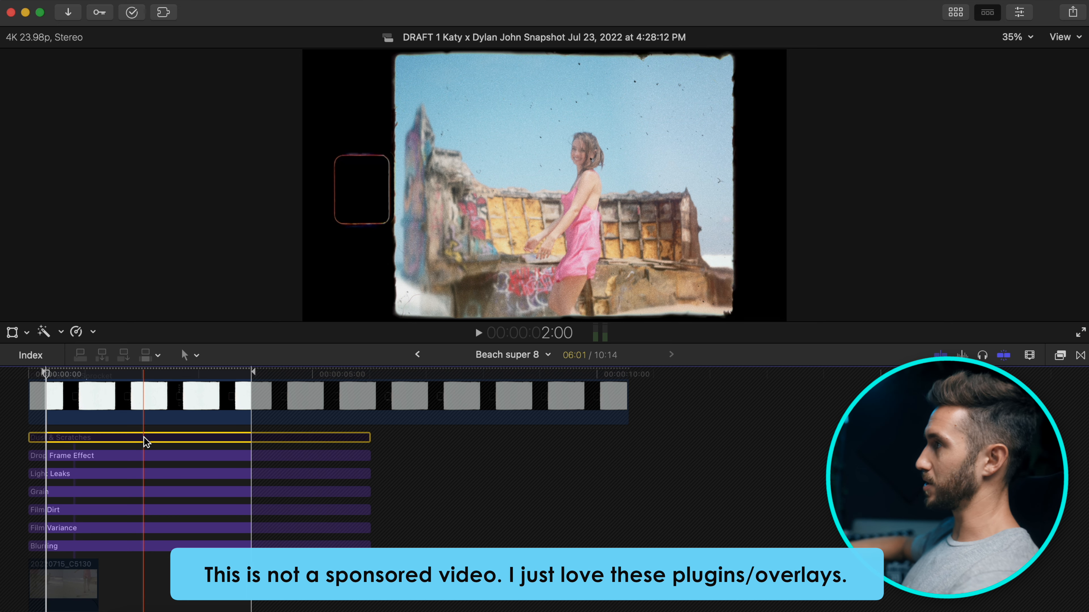
pyautogui.click(141, 456)
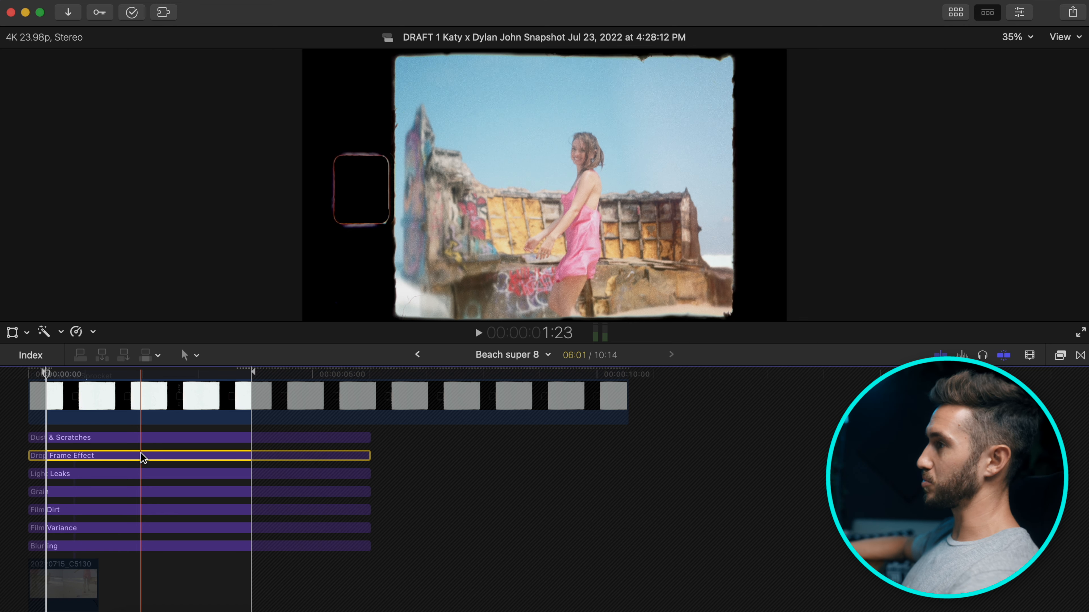
pyautogui.press('space')
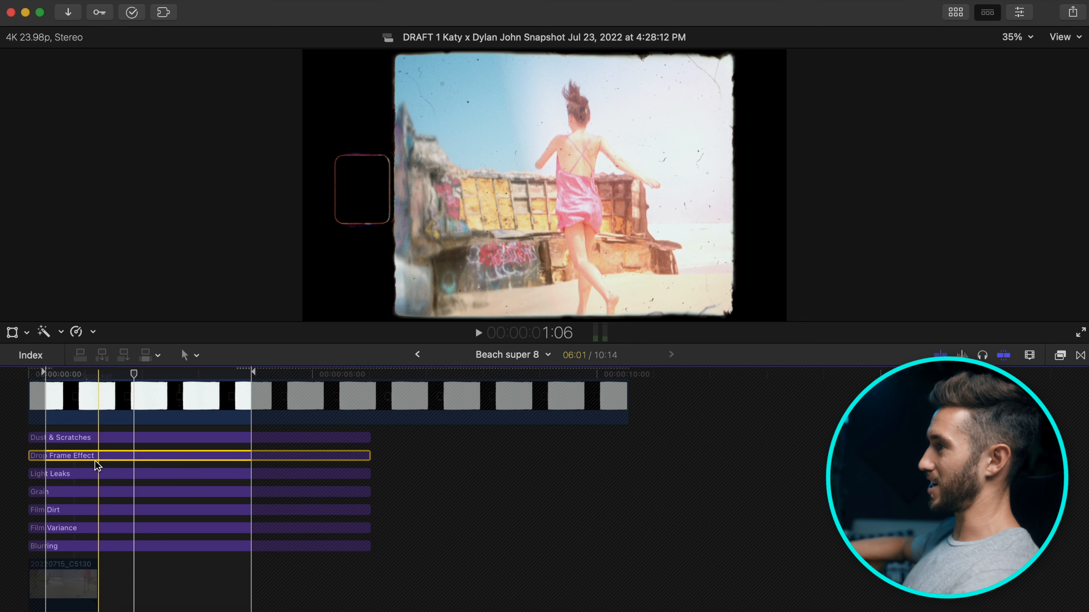
pyautogui.press('space')
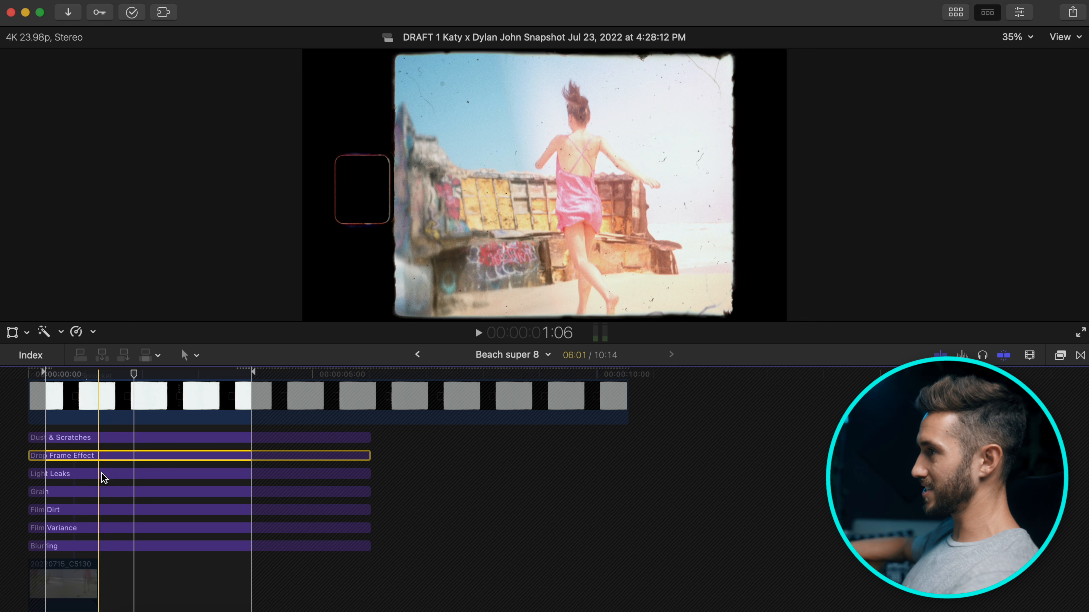
pyautogui.click(101, 473)
pyautogui.press('v')
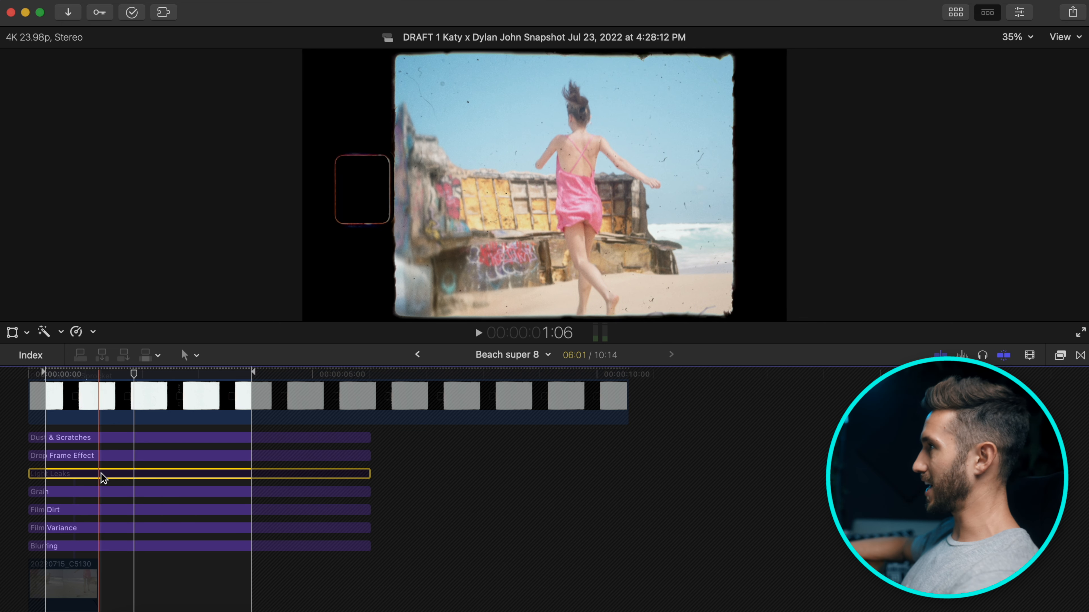
pyautogui.press('v')
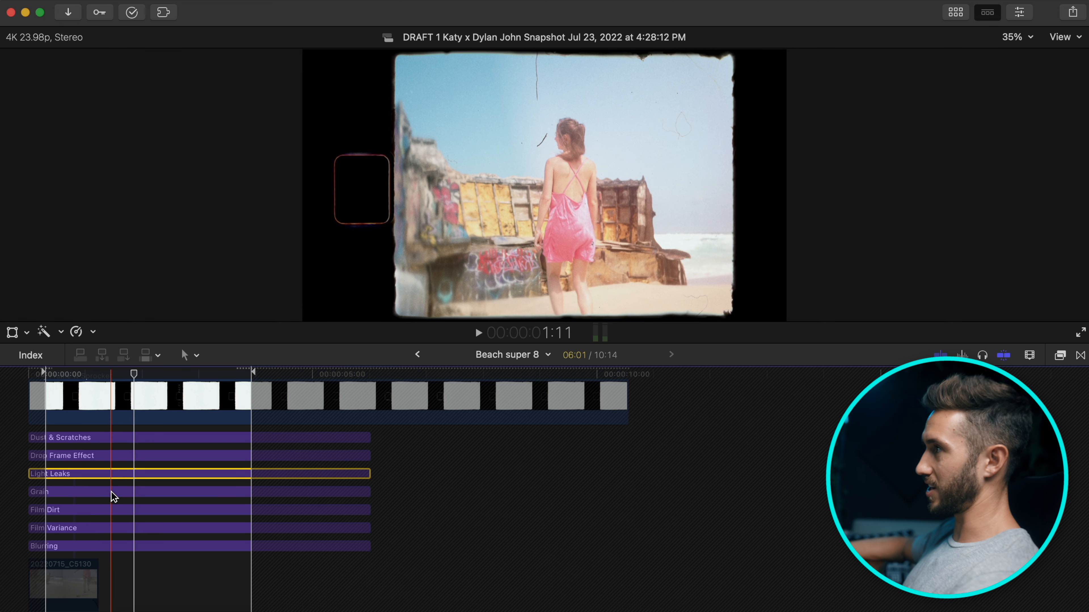
pyautogui.click(111, 491)
pyautogui.click(115, 508)
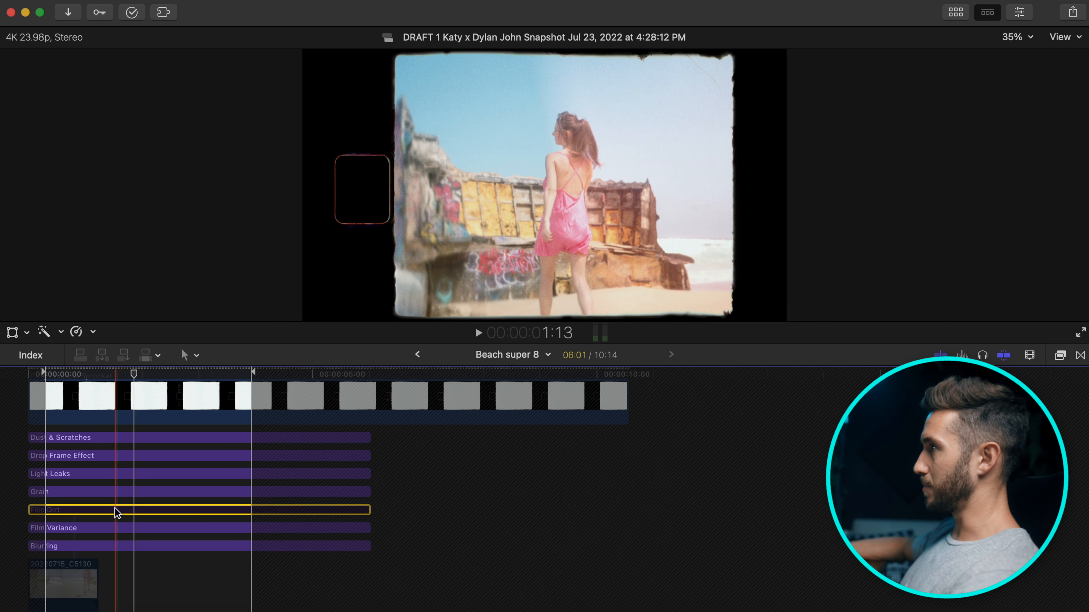
pyautogui.click(95, 530)
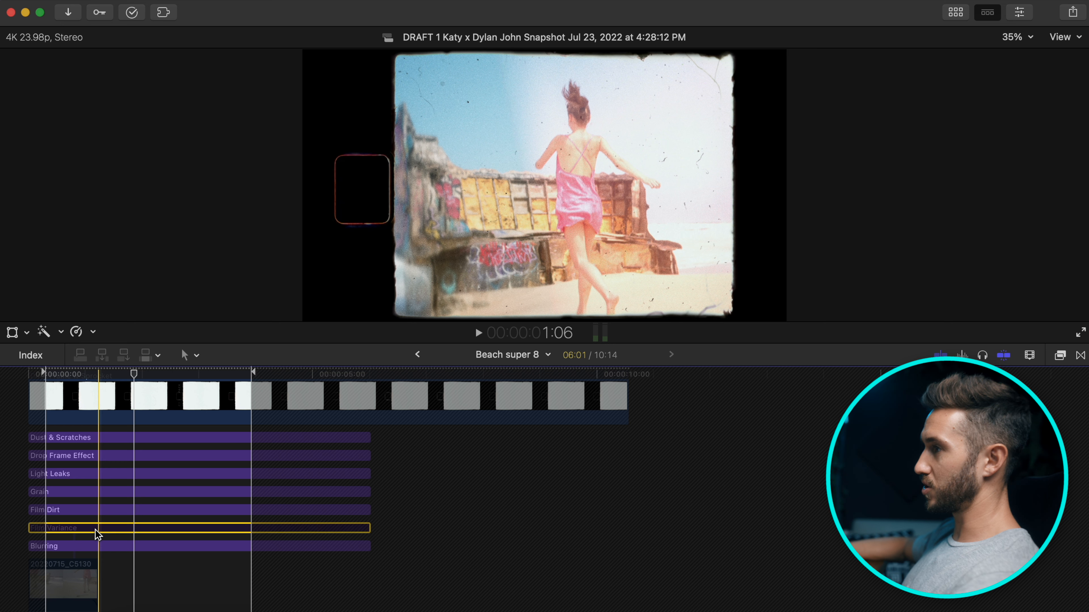
pyautogui.click(122, 545)
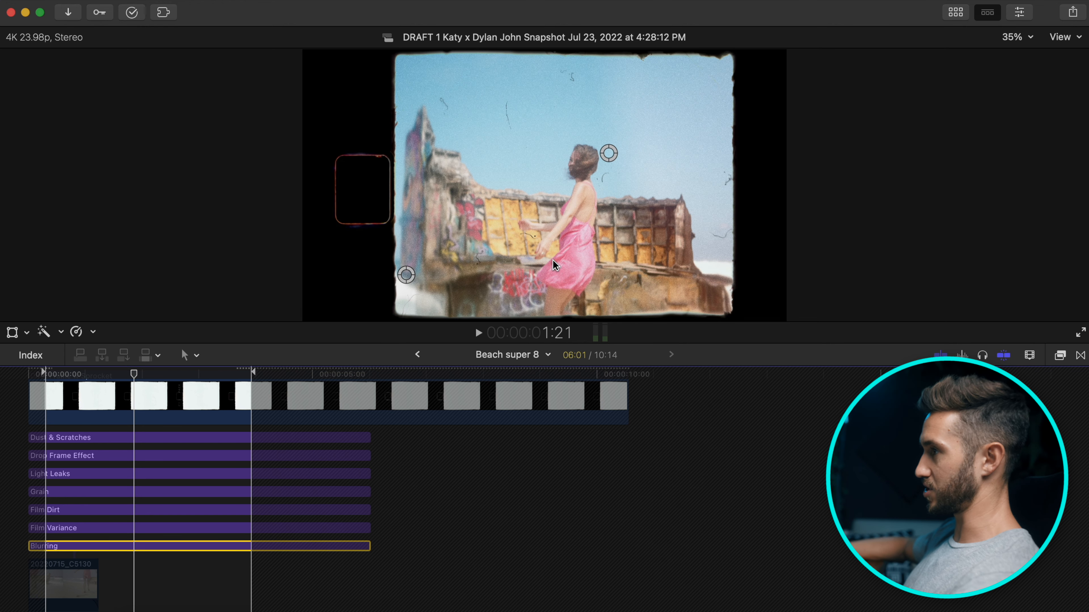
pyautogui.press('super+bracketleft')
pyautogui.press('space')
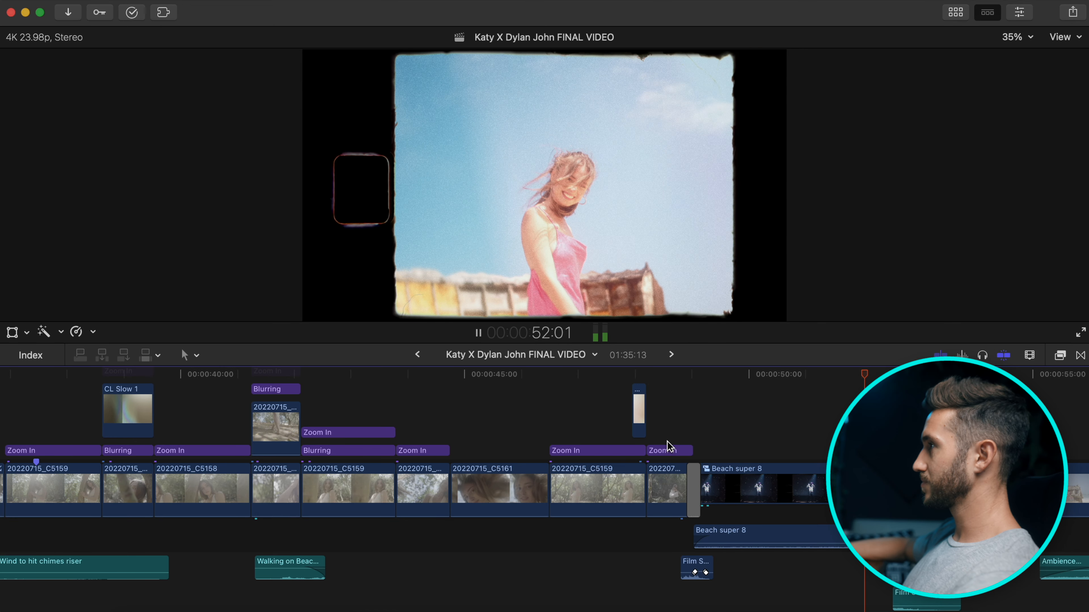
pyautogui.press('space')
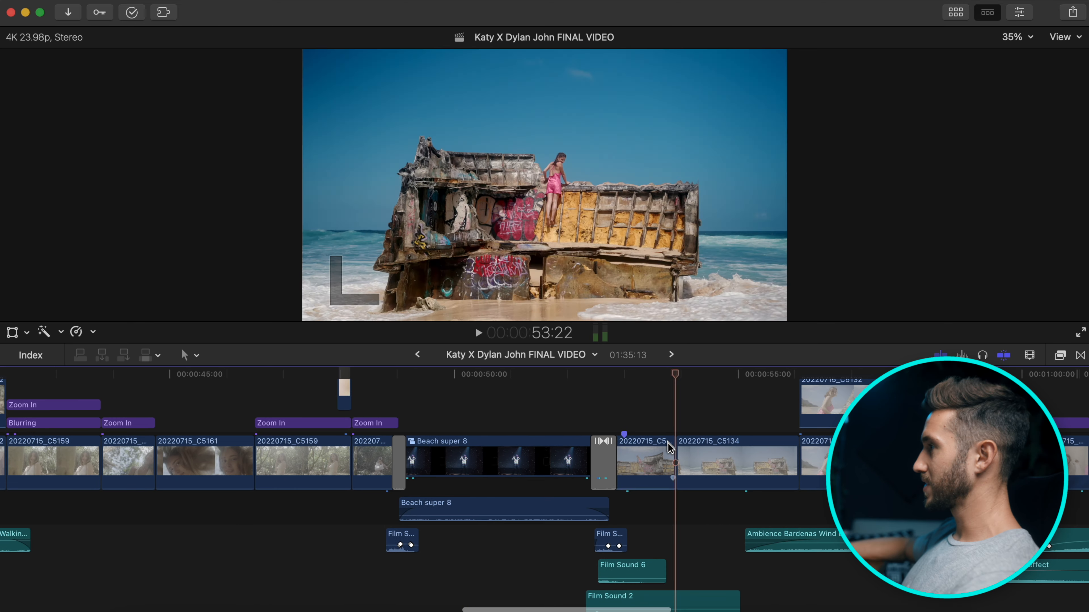
pyautogui.hscroll(5, 538, 492)
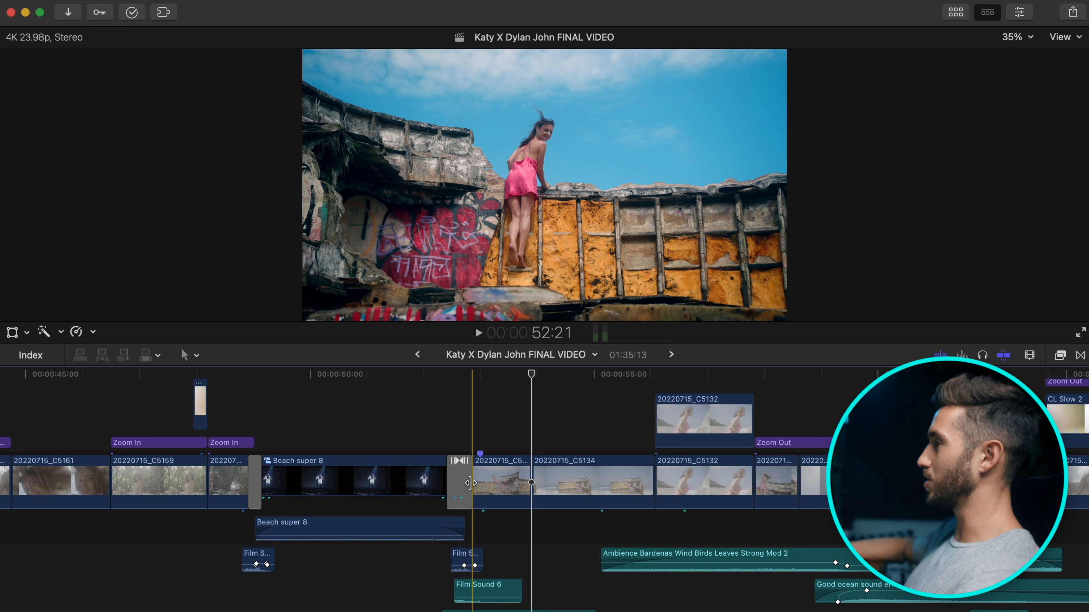
pyautogui.hscroll(12, 613, 508)
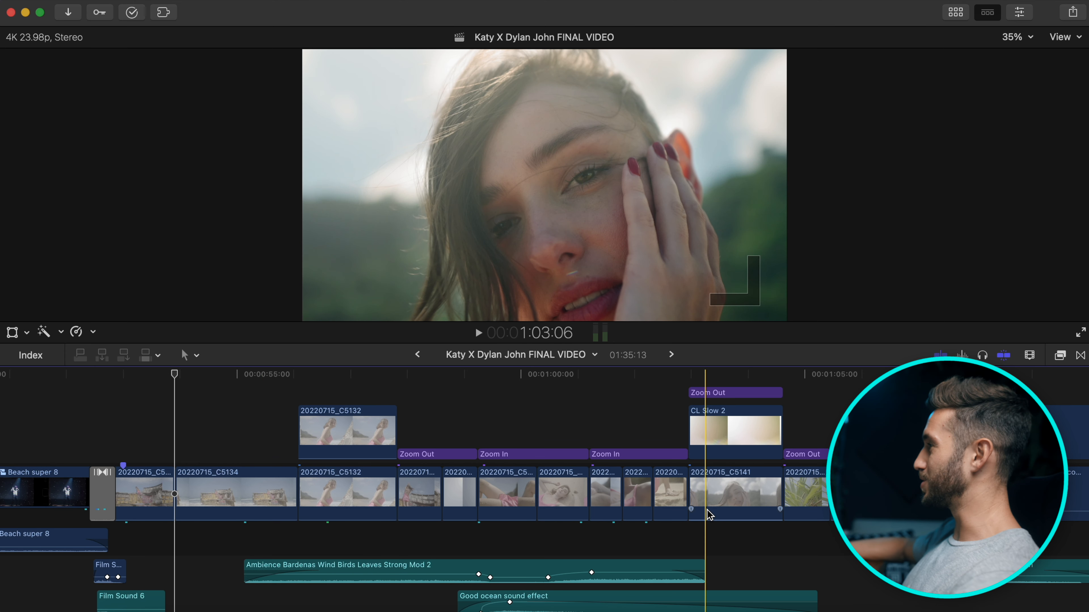
pyautogui.hscroll(20, 707, 510)
pyautogui.hscroll(2, 479, 486)
pyautogui.scroll(1, 479, 487)
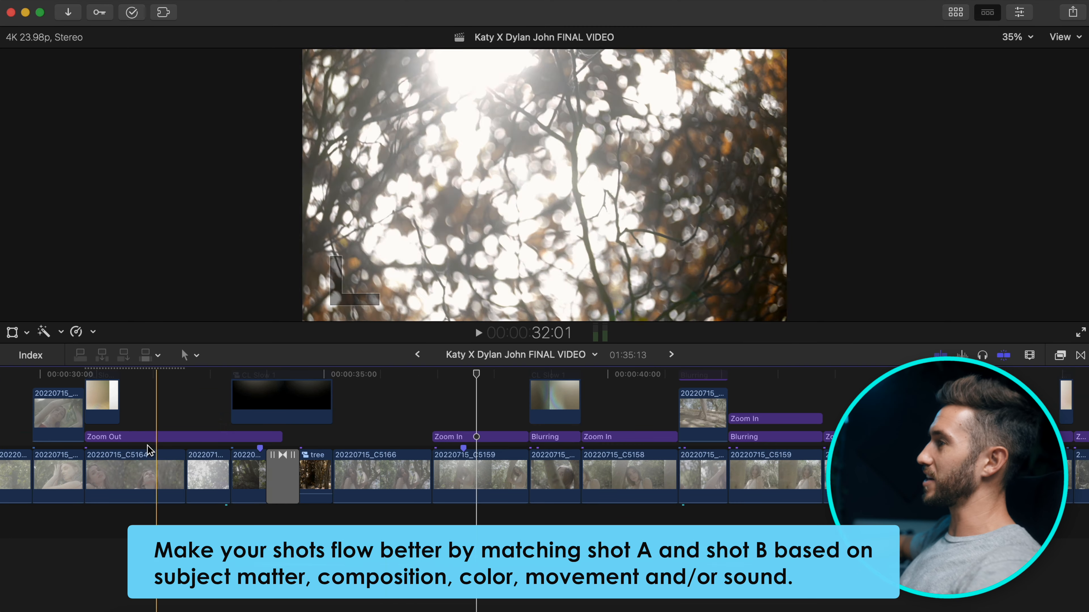
pyautogui.press('space')
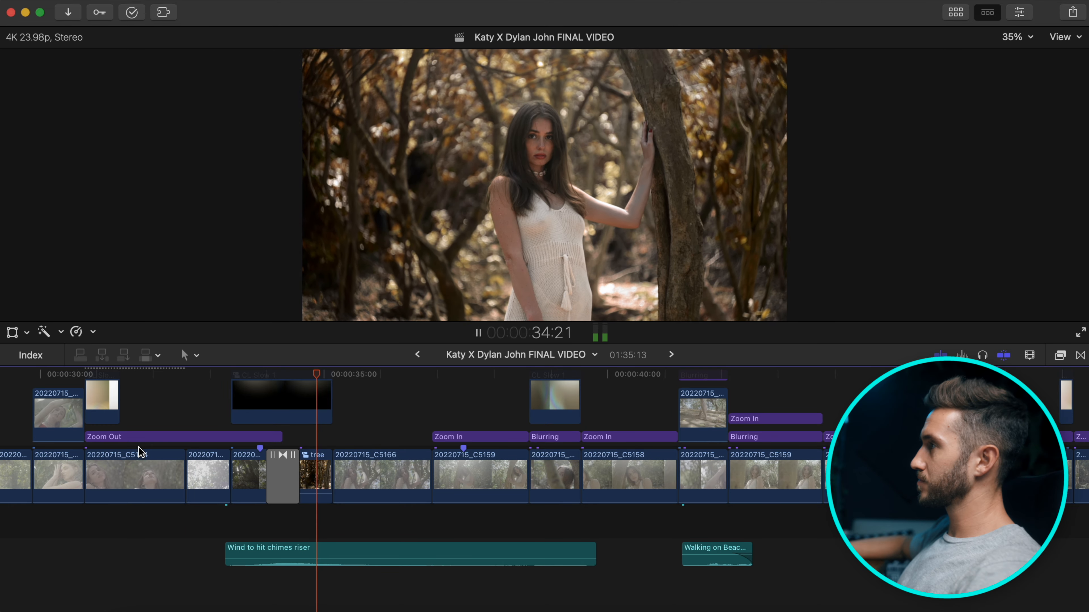
pyautogui.press('space')
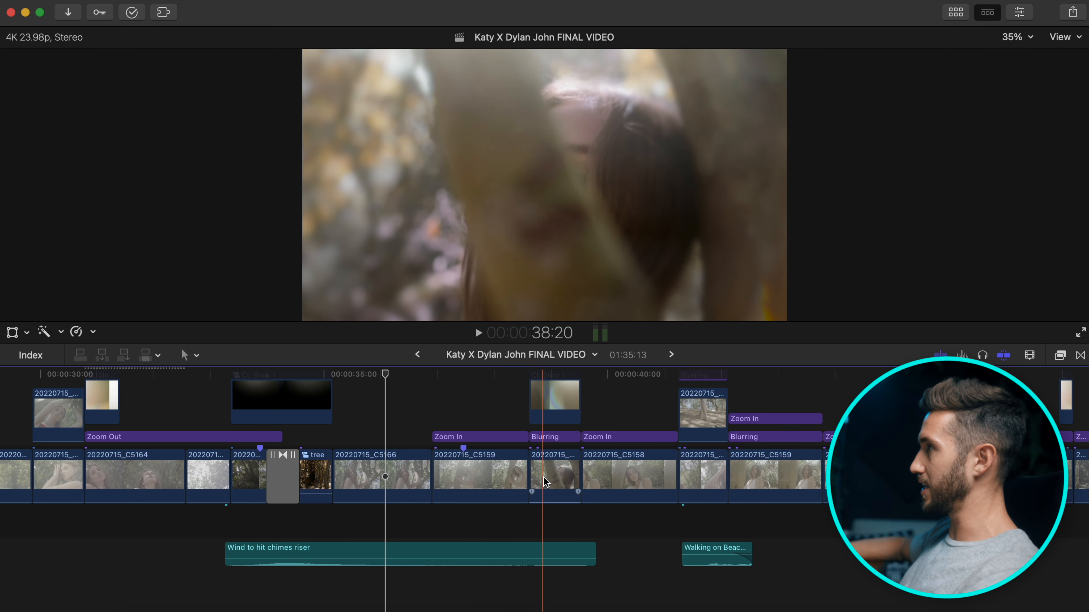
pyautogui.scroll(3, 566, 465)
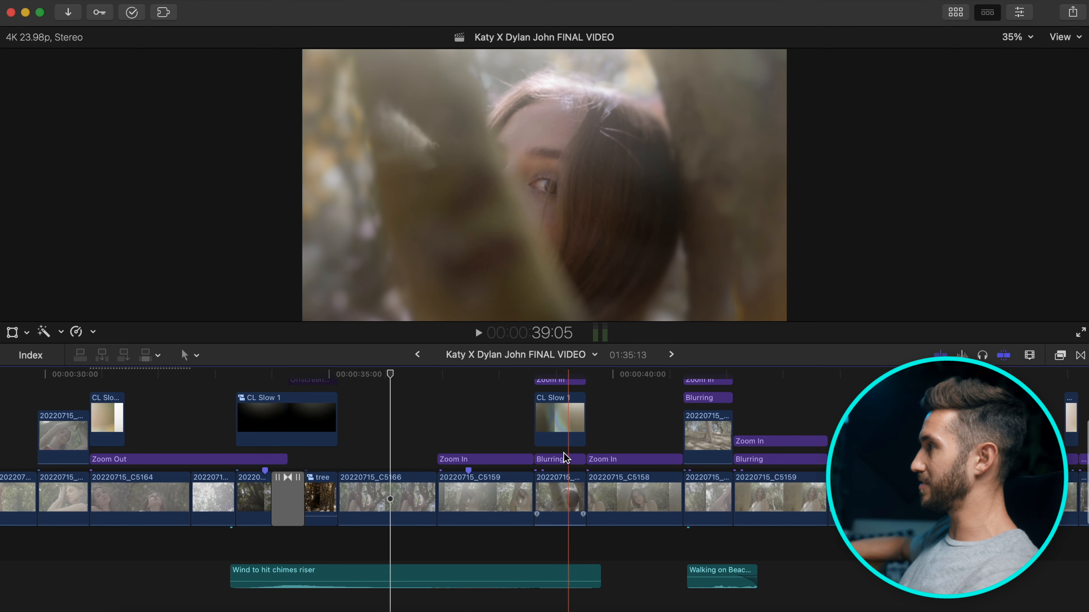
pyautogui.click(565, 408)
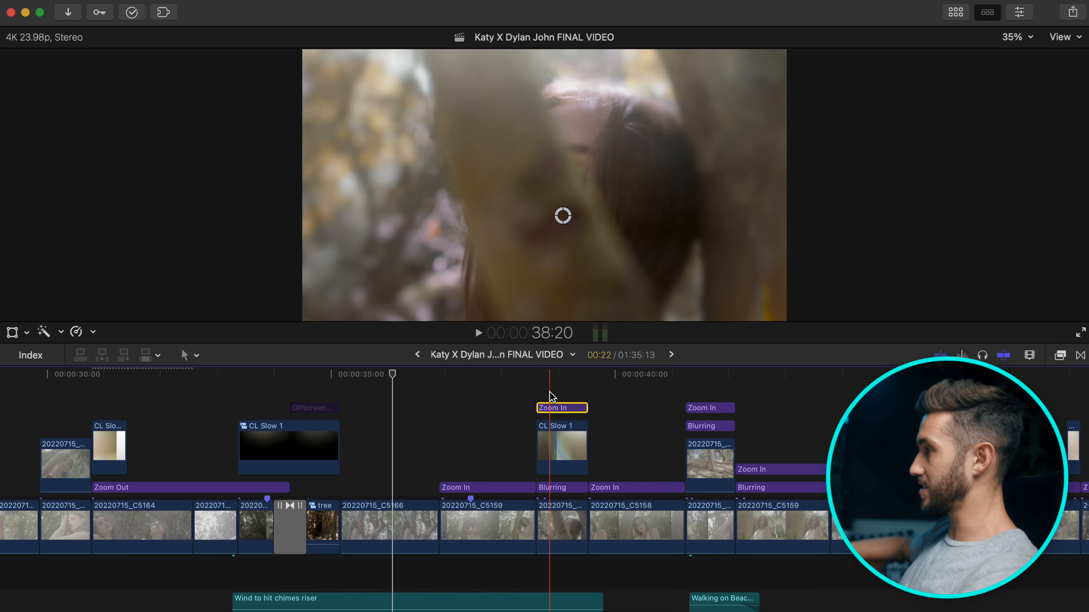
pyautogui.click(553, 444)
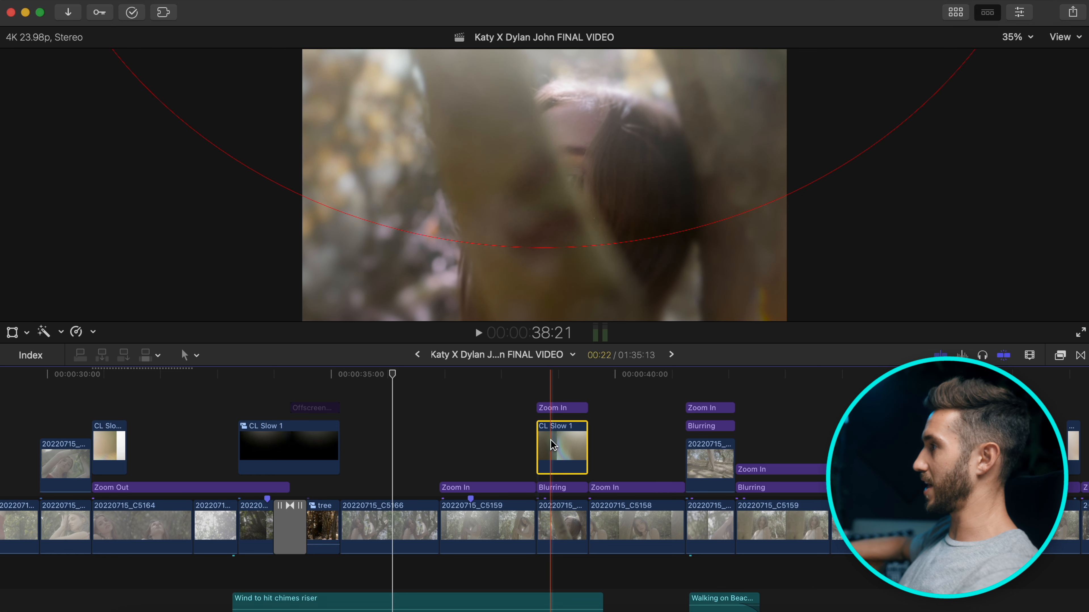
pyautogui.click(559, 489)
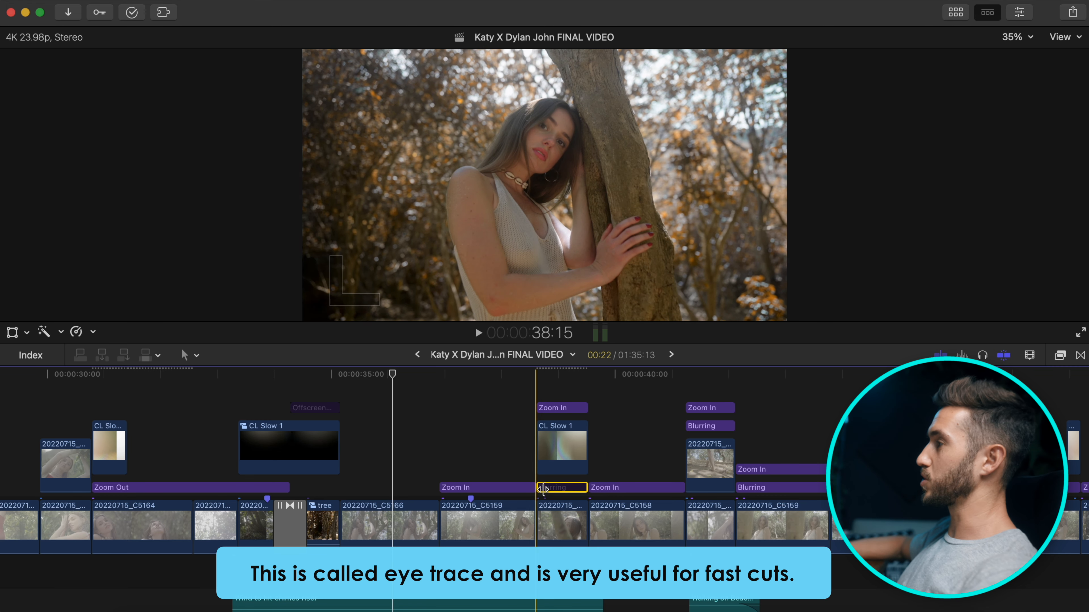
pyautogui.hscroll(10, 622, 510)
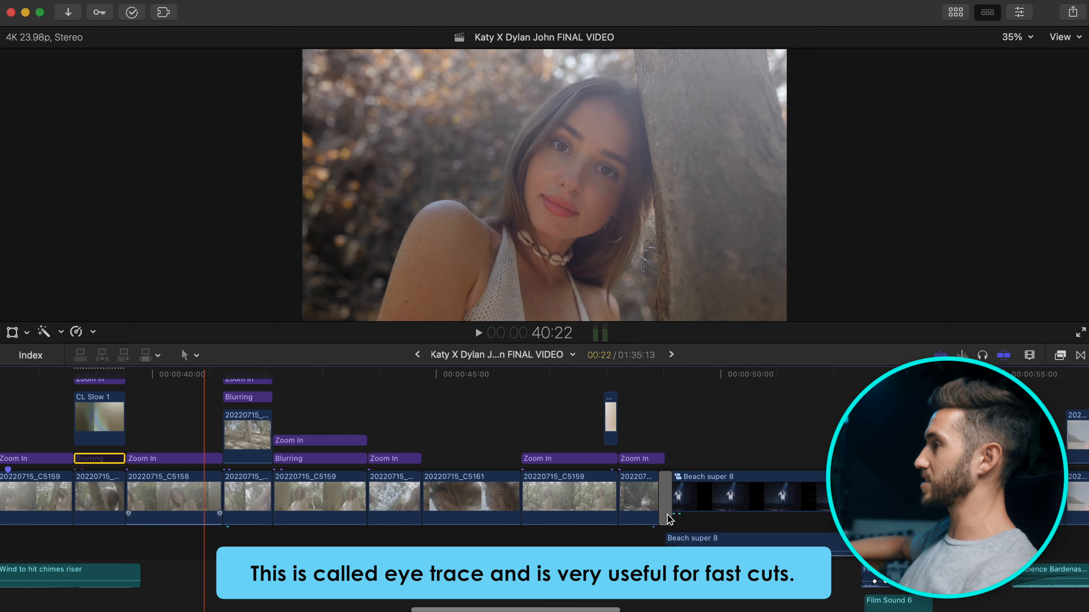
pyautogui.hscroll(10, 666, 516)
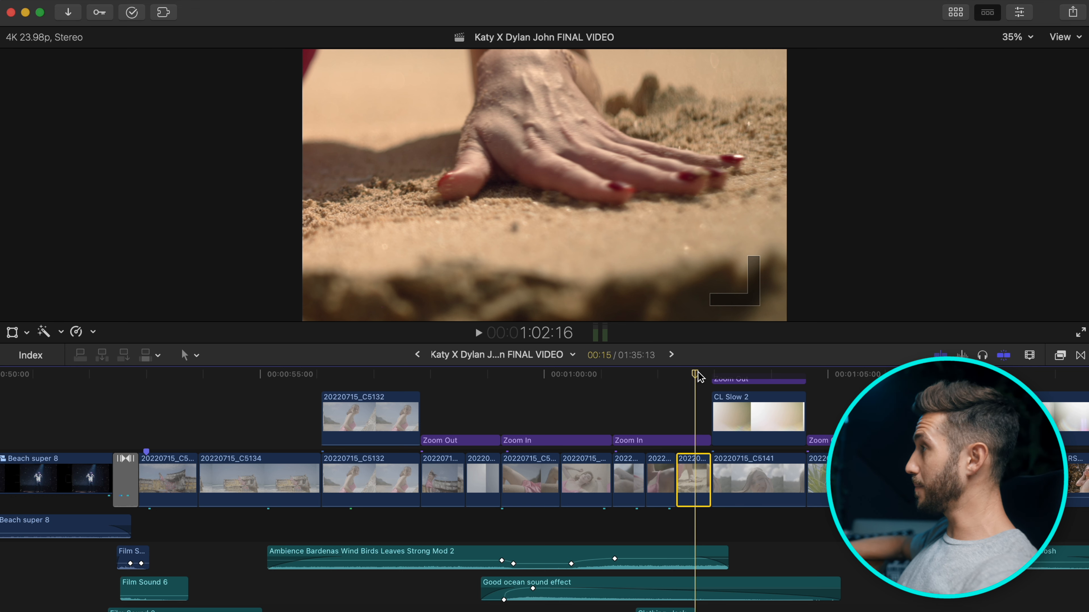
pyautogui.click(16, 325)
pyautogui.click(11, 333)
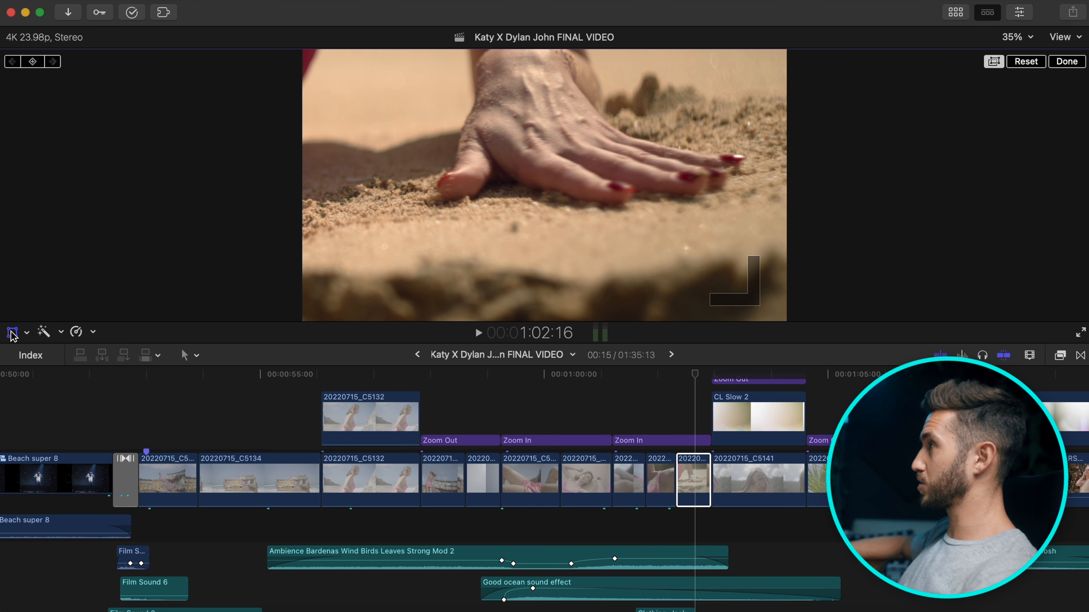
pyautogui.click(1031, 64)
pyautogui.click(1071, 64)
pyautogui.click(702, 442)
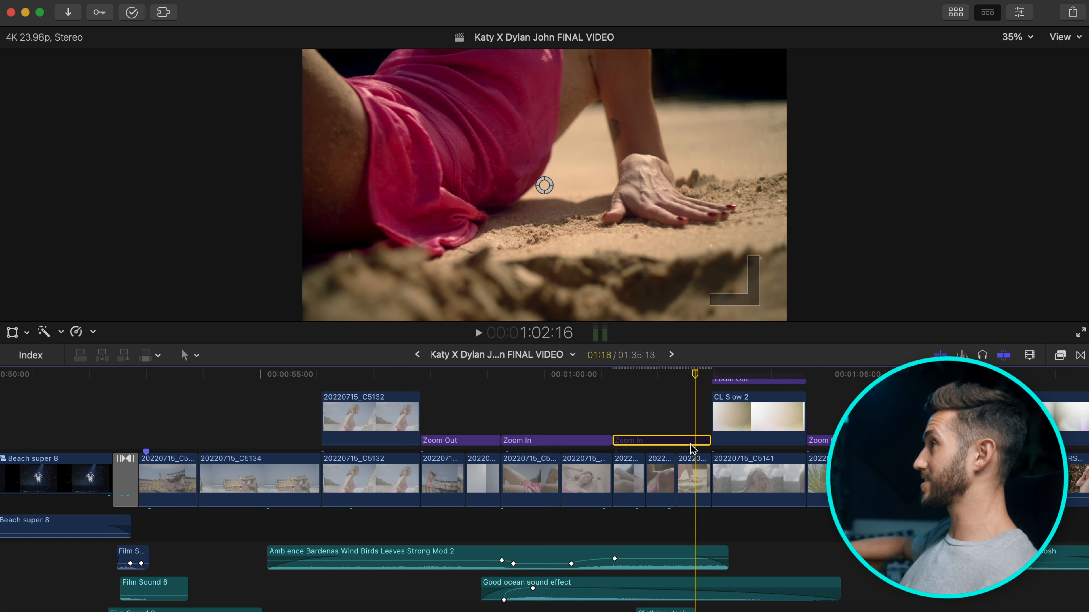
pyautogui.press('space')
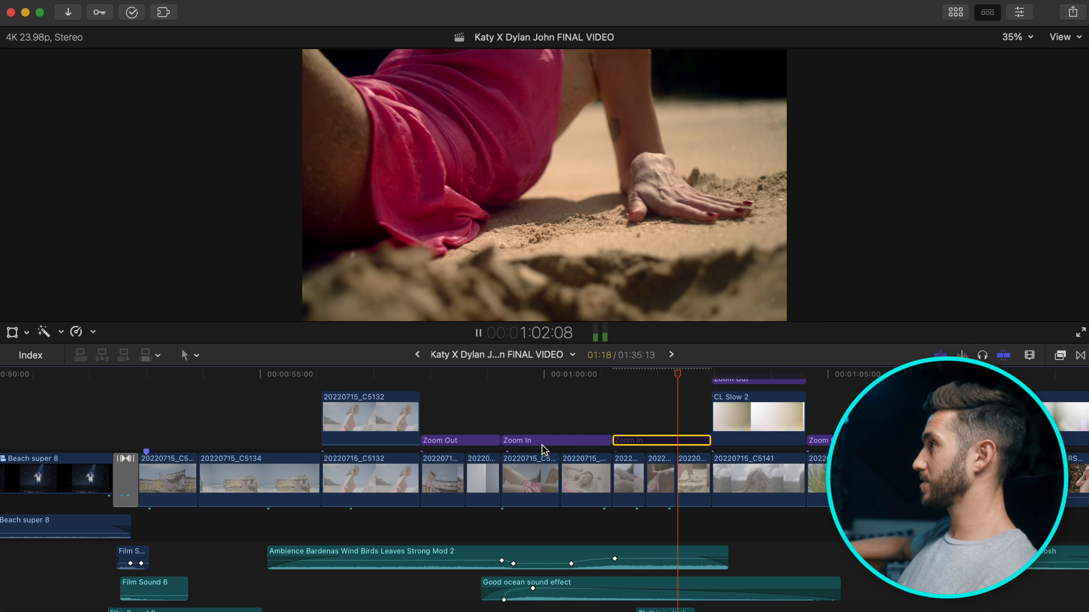
pyautogui.press('space')
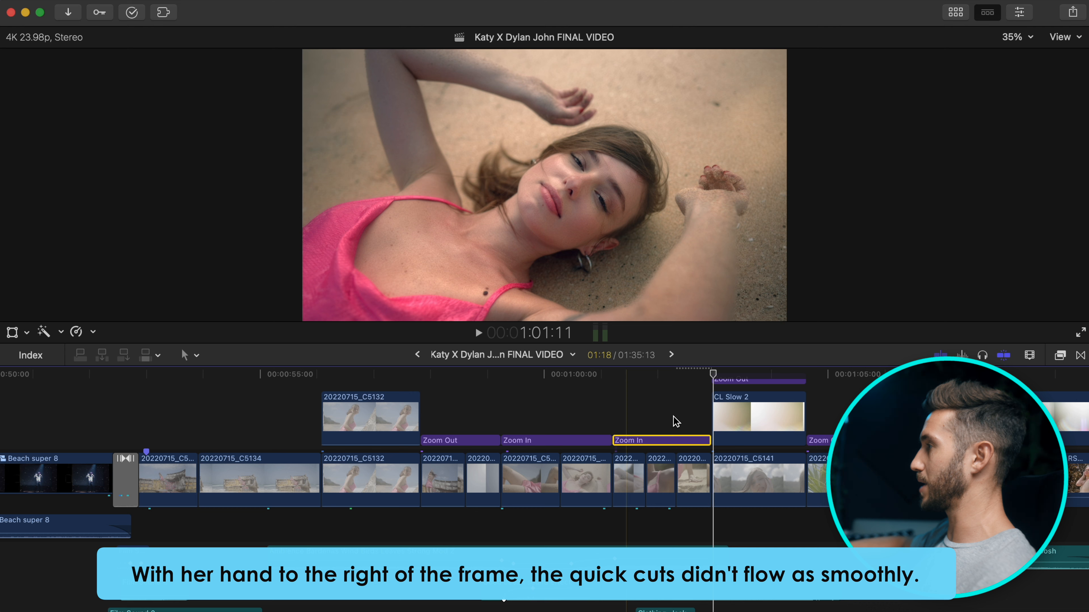
pyautogui.click(691, 467)
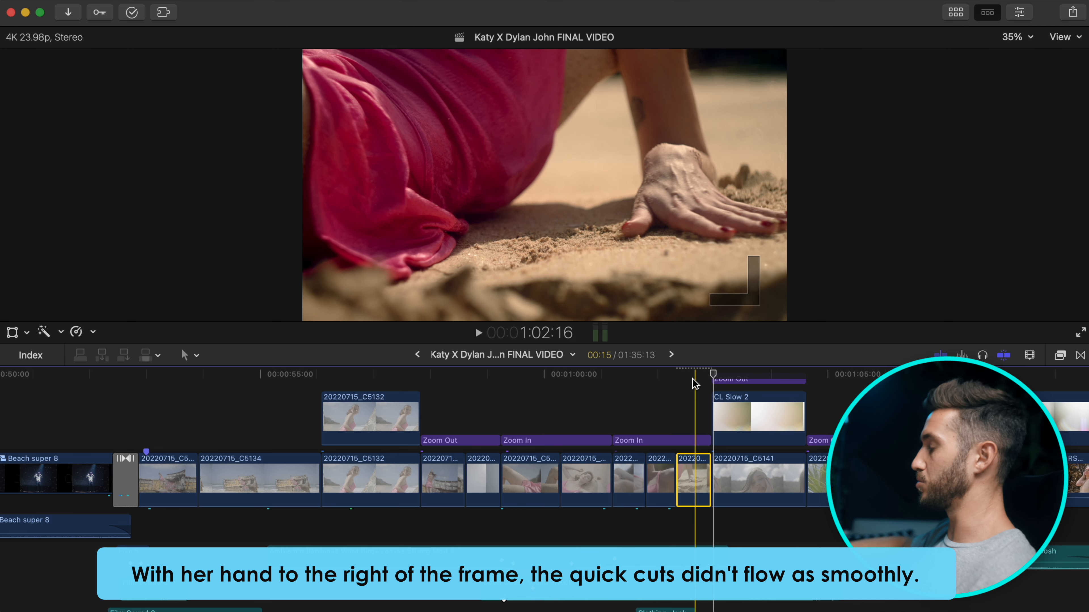
pyautogui.press('super+z')
pyautogui.press('super+z')
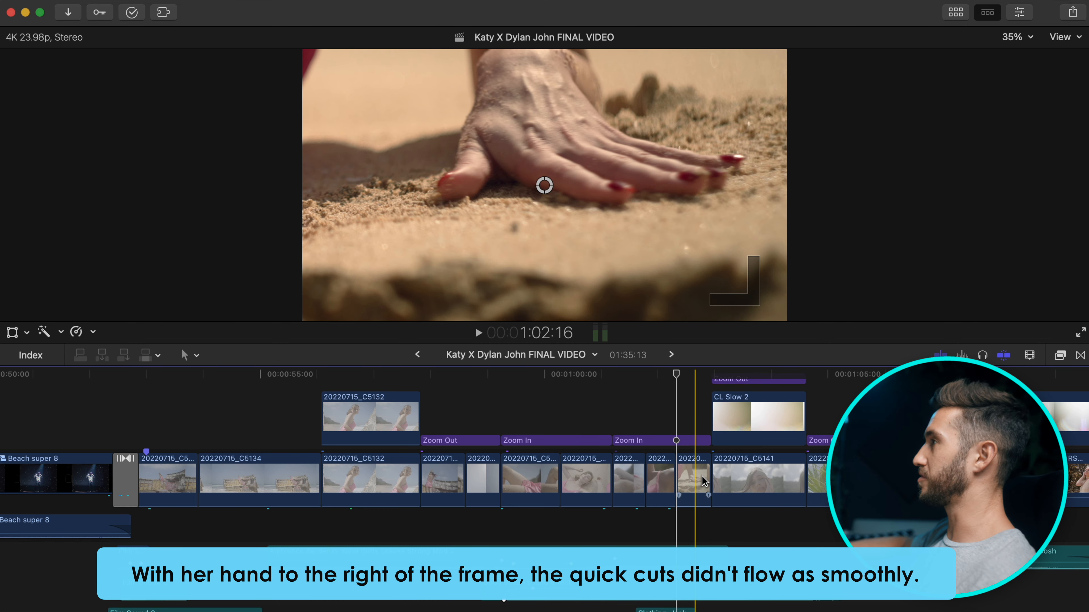
pyautogui.hscroll(-1, 712, 481)
pyautogui.scroll(1, 712, 480)
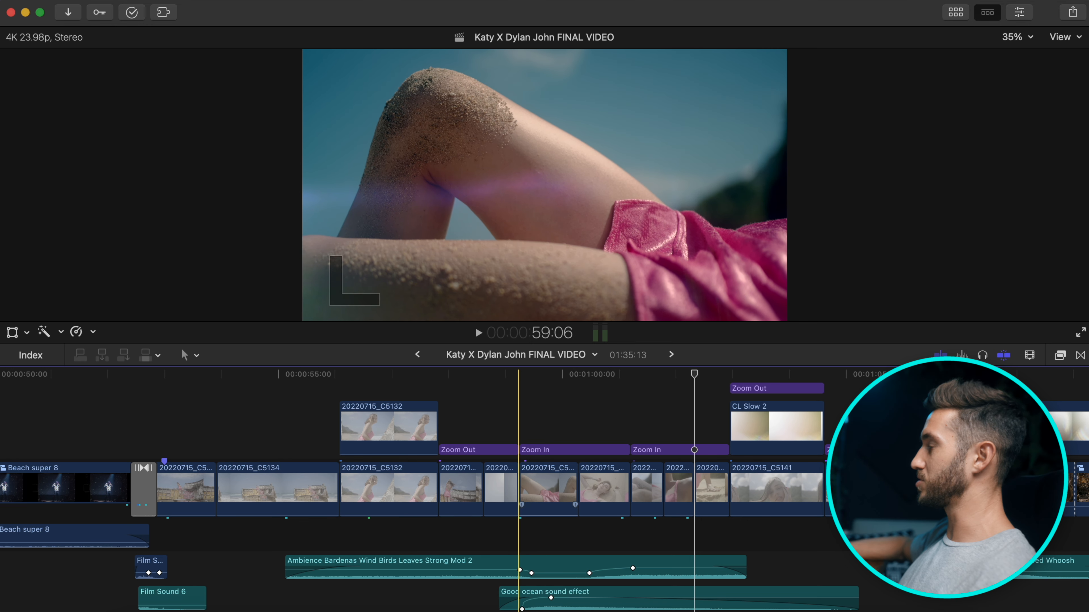
pyautogui.scroll(-1, 516, 481)
pyautogui.hscroll(1, 517, 481)
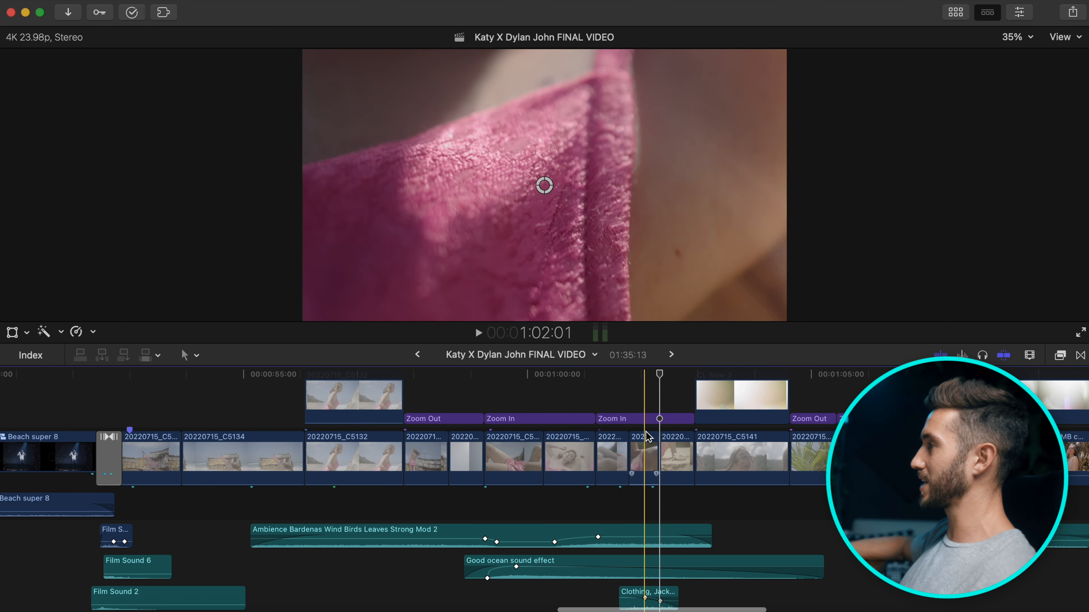
pyautogui.scroll(2, 694, 451)
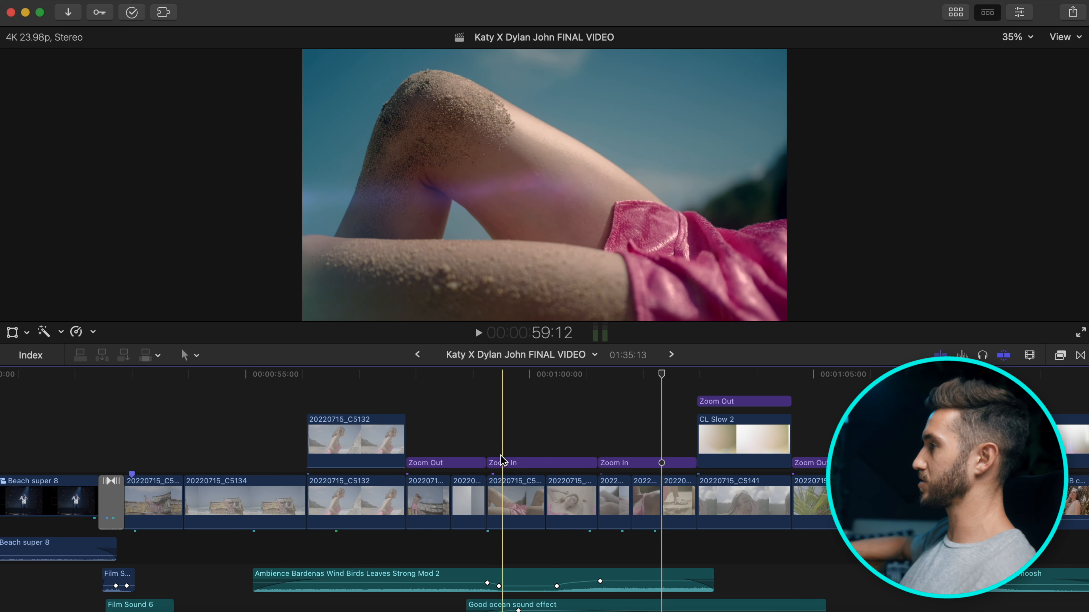
pyautogui.press('space')
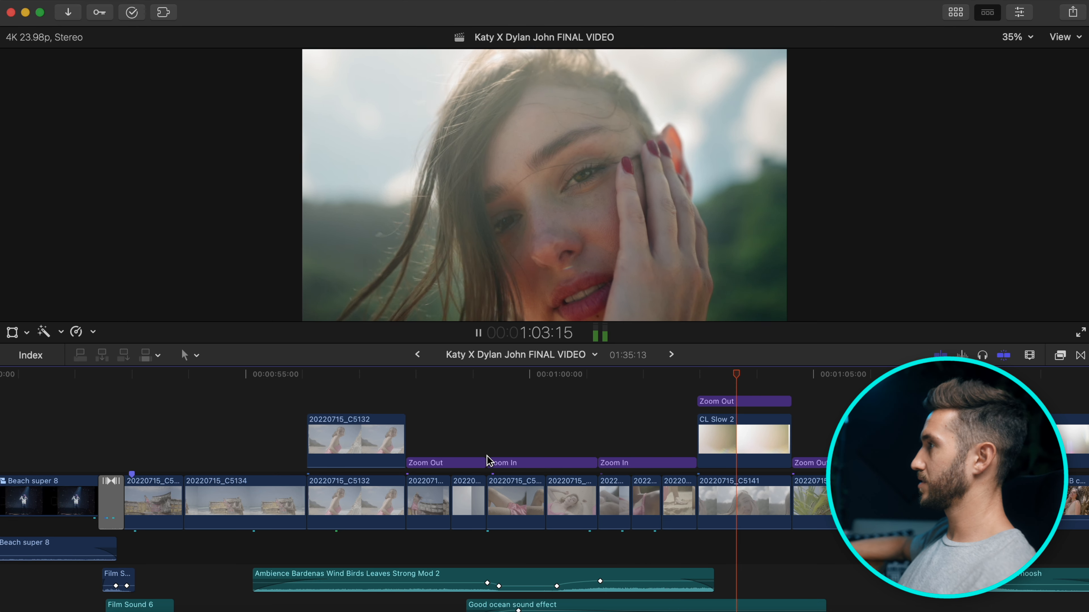
pyautogui.press('space')
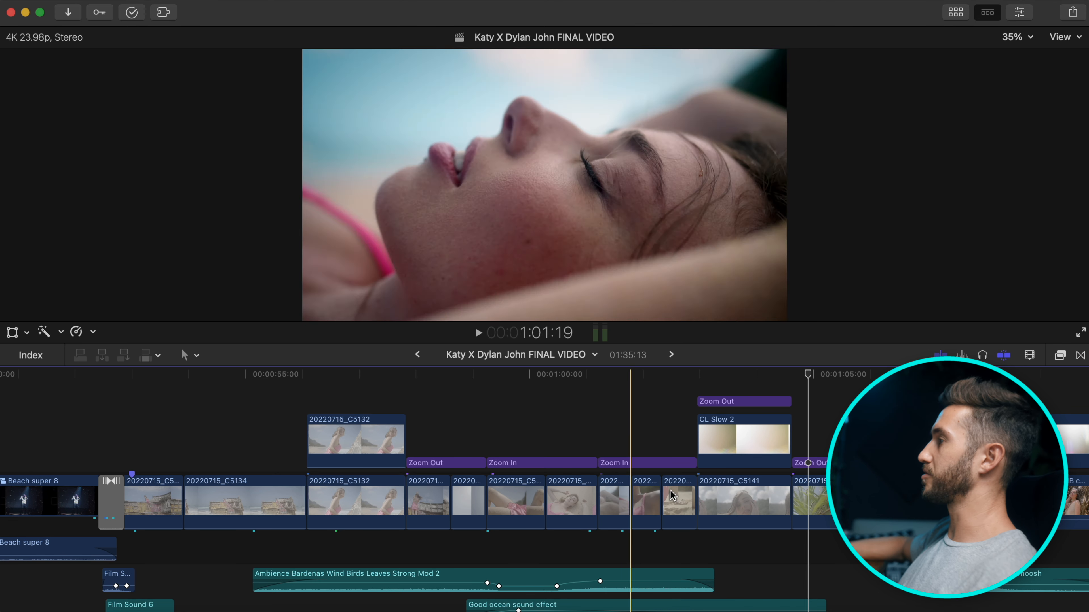
pyautogui.hscroll(5, 744, 510)
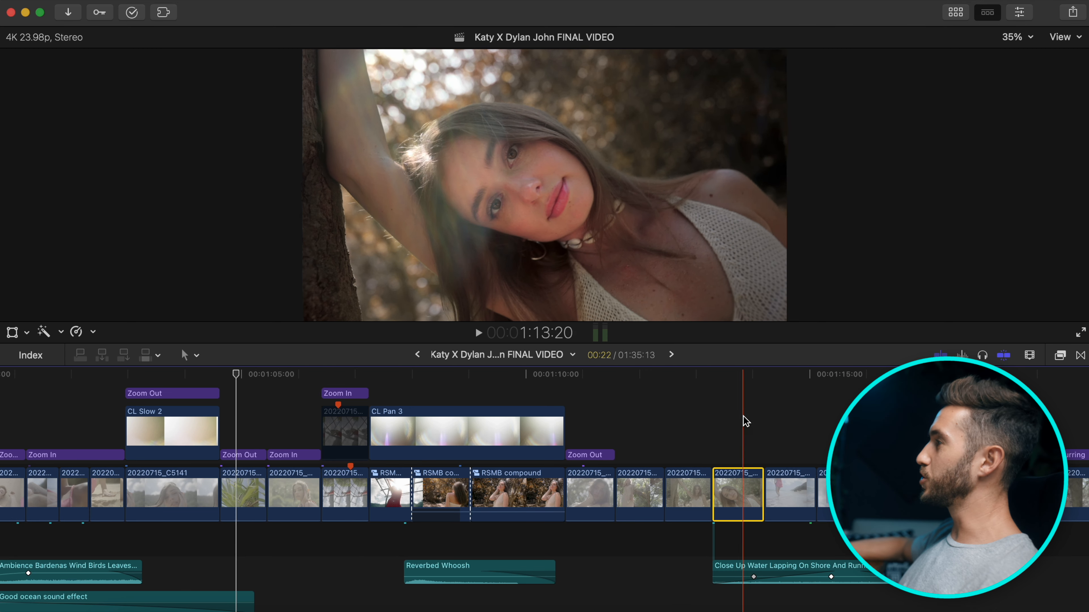
# Open the portrait clip's Inspector and compare it with mMovie Light 06 off and on.
pyautogui.click(743, 377)
pyautogui.click(1018, 12)
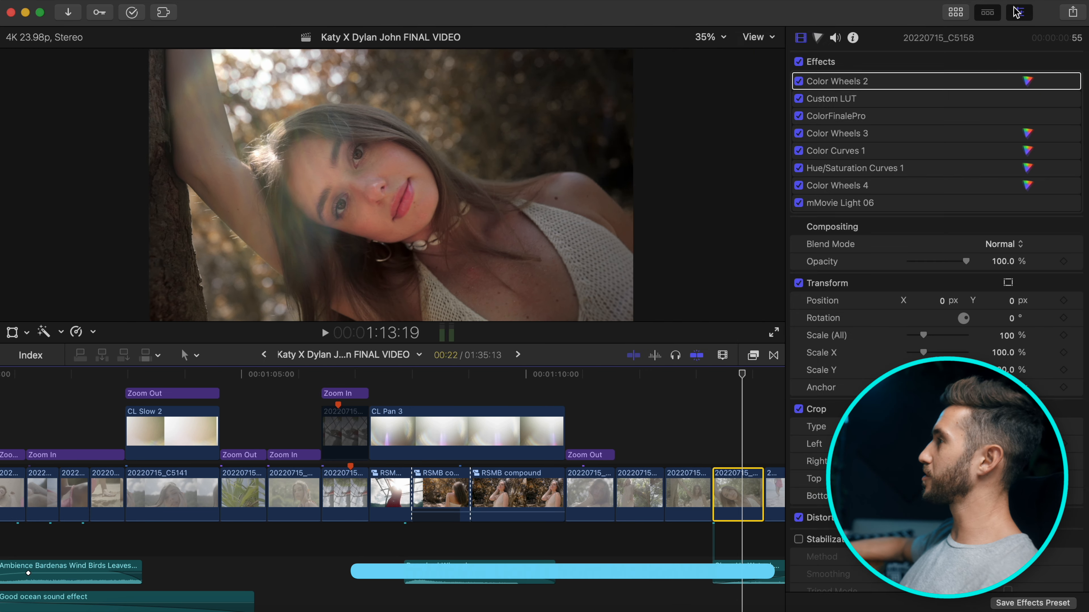
pyautogui.click(799, 203)
pyautogui.click(799, 203)
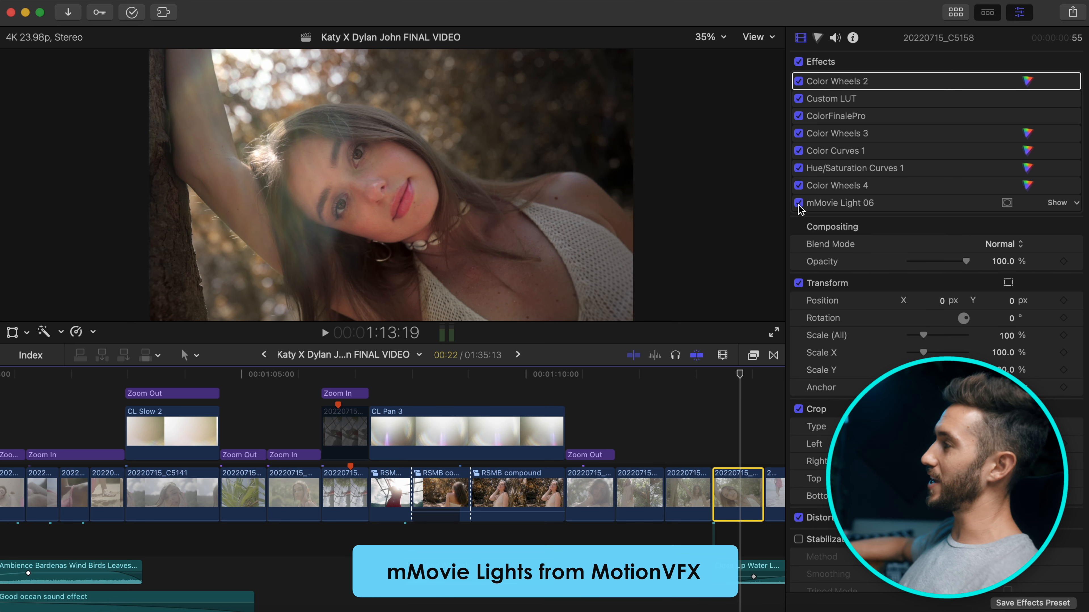
# Apply mMovie Light 17 from the mMovie Lights effects and move its glow toward the top.
pyautogui.click(755, 356)
pyautogui.scroll(-10, 578, 533)
pyautogui.scroll(-10, 578, 532)
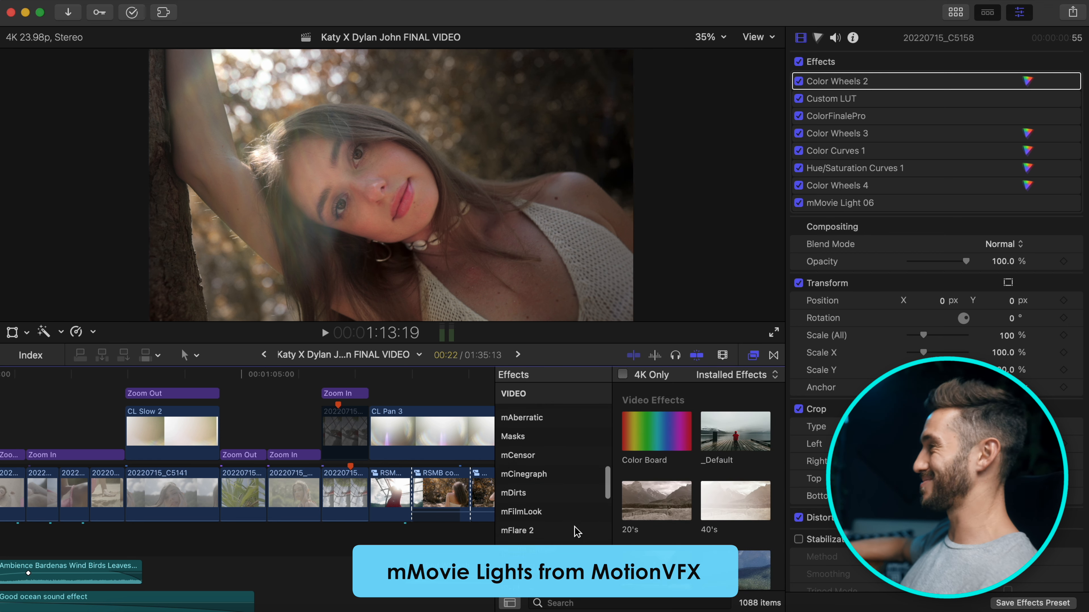
pyautogui.click(547, 451)
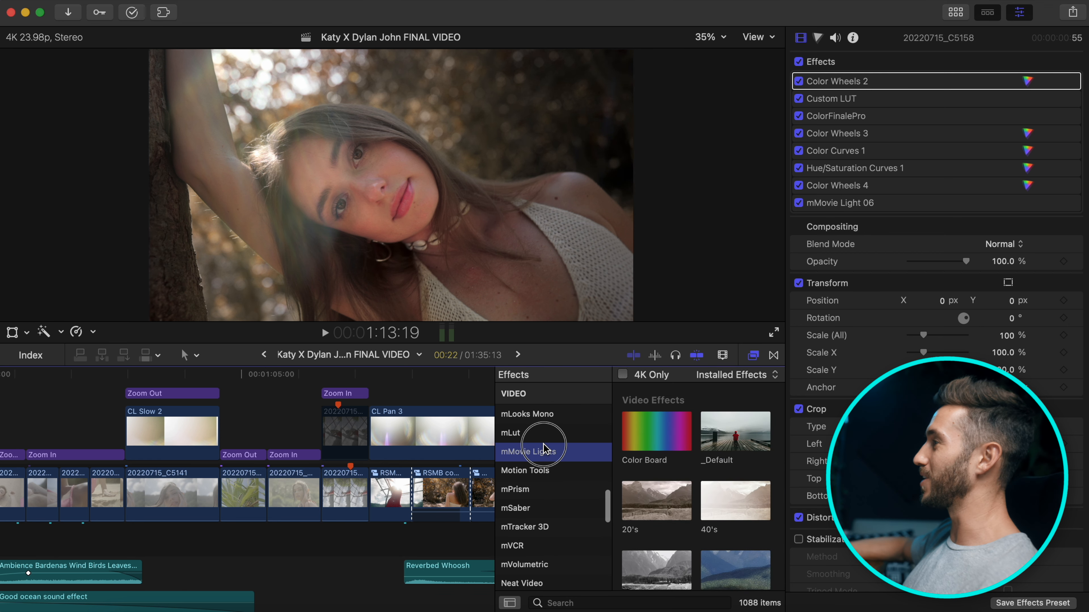
pyautogui.scroll(-5, 728, 476)
pyautogui.scroll(1, 722, 477)
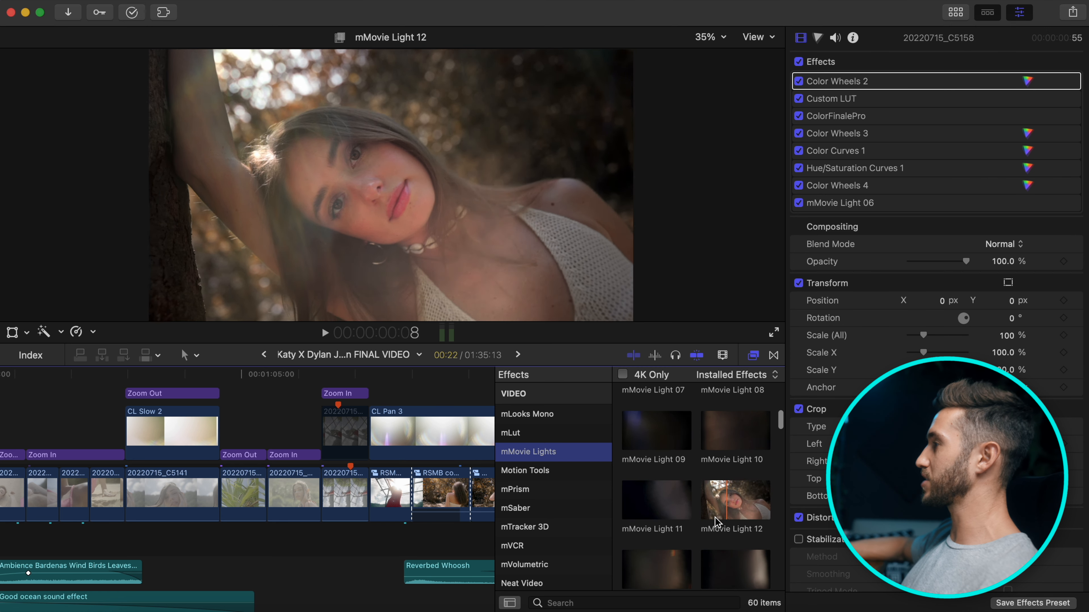
pyautogui.scroll(-5, 723, 557)
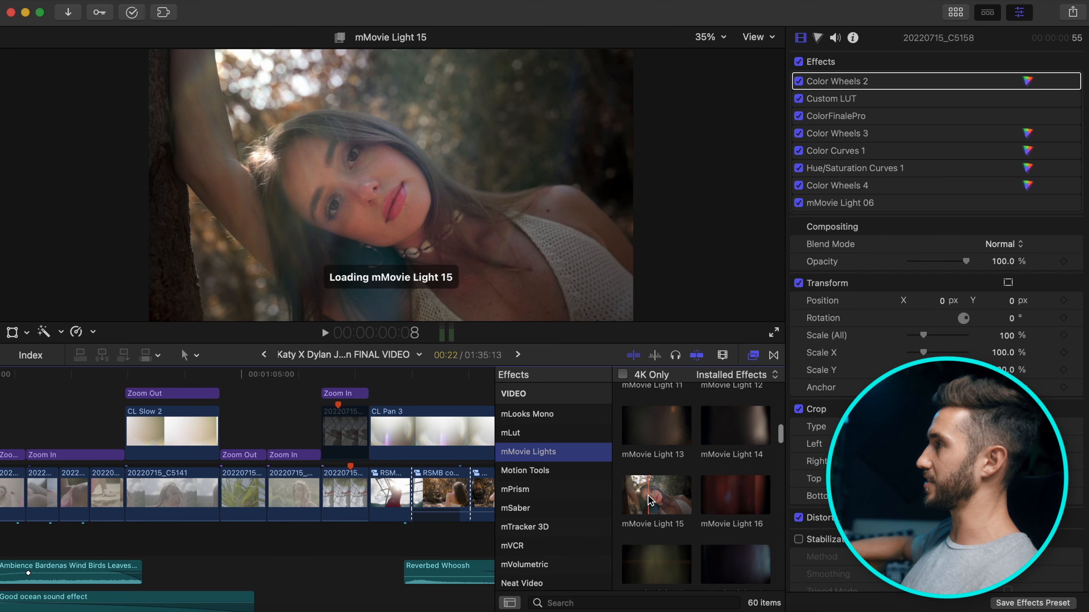
pyautogui.scroll(-3, 660, 499)
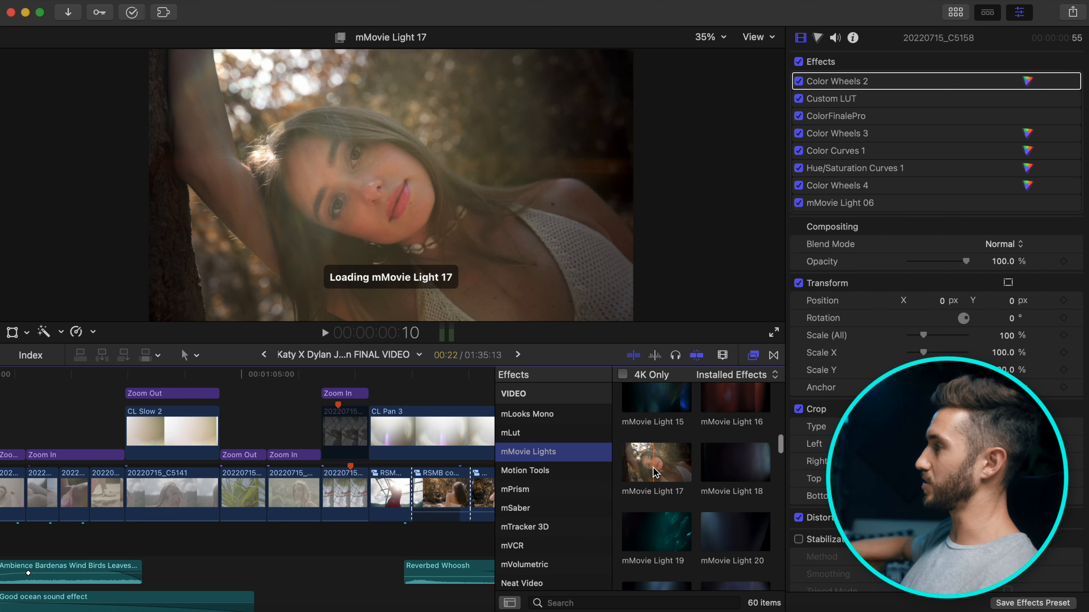
pyautogui.doubleClick(655, 472)
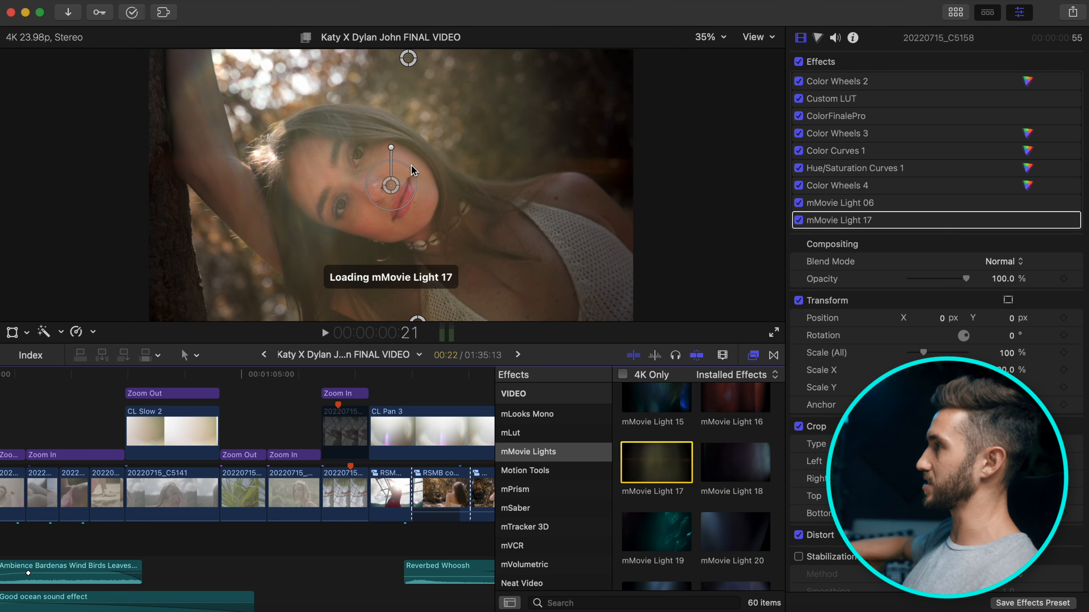
pyautogui.moveTo(392, 198); pyautogui.dragTo(460, 108)
# Delete mMovie Light 17 and keep mMovie Light 06 enabled after comparing.
pyautogui.click(868, 227)
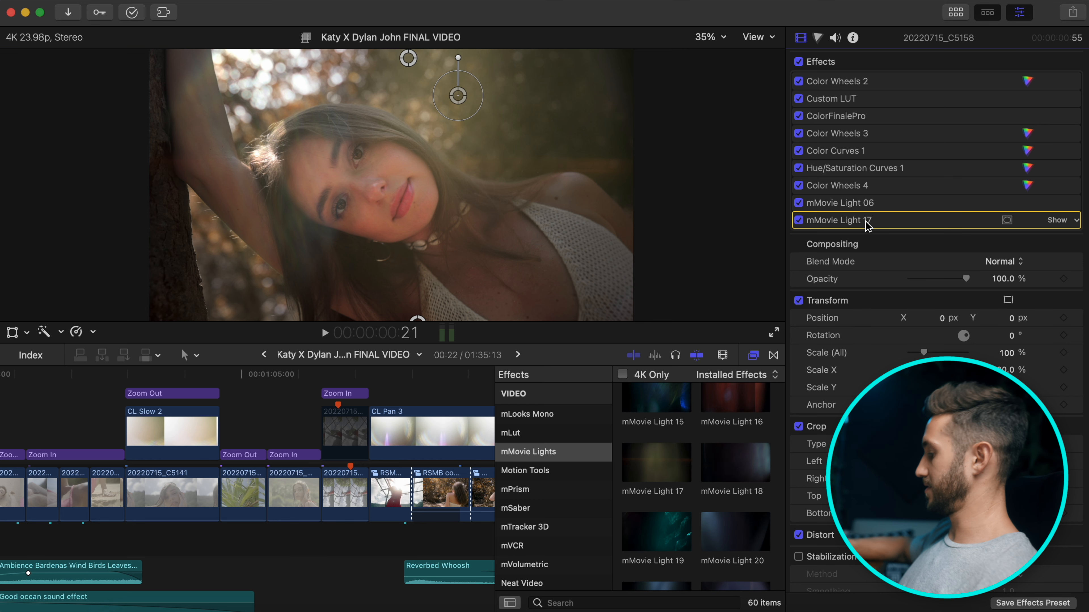
pyautogui.press('Delete')
pyautogui.click(754, 357)
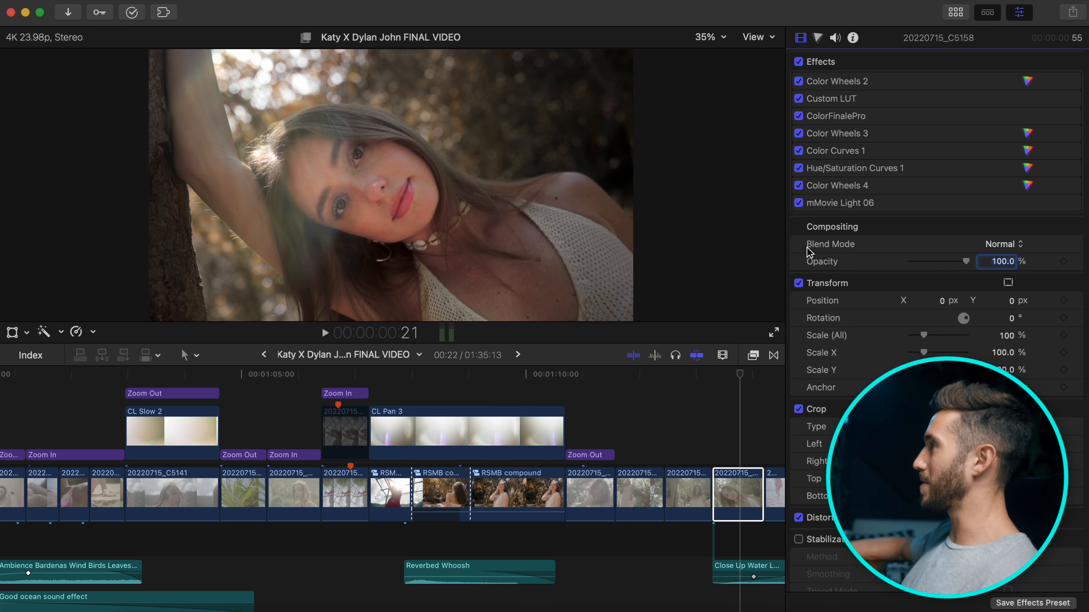
pyautogui.click(799, 204)
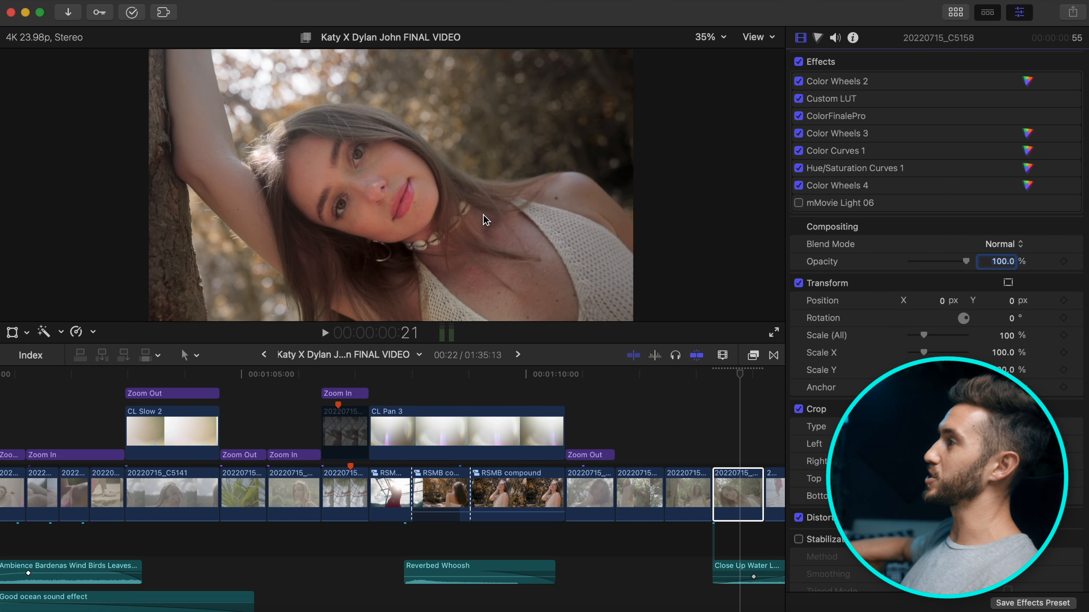
pyautogui.click(798, 204)
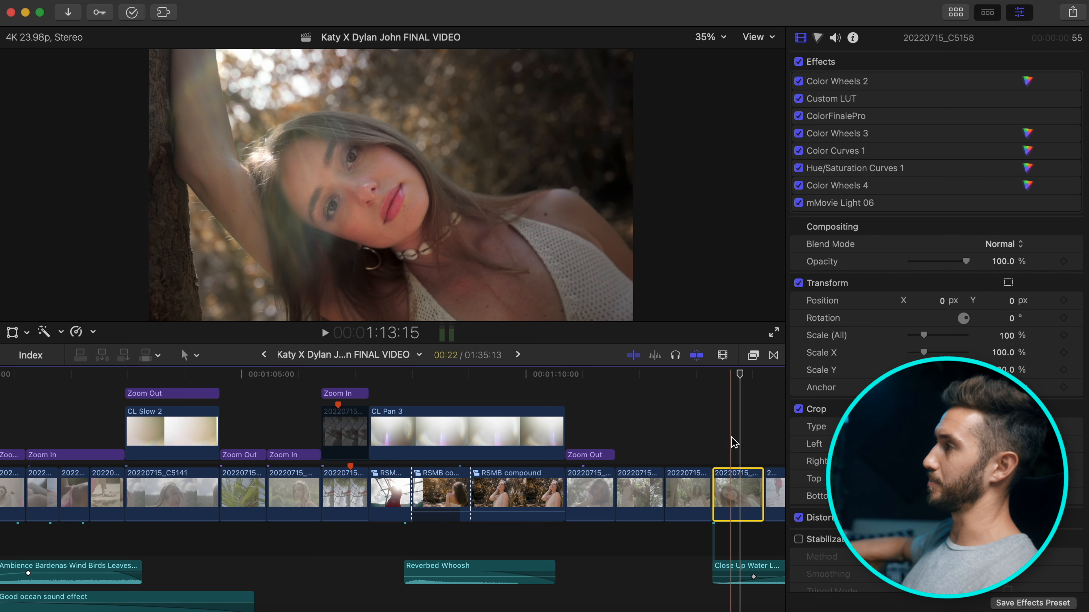
pyautogui.hscroll(5, 734, 443)
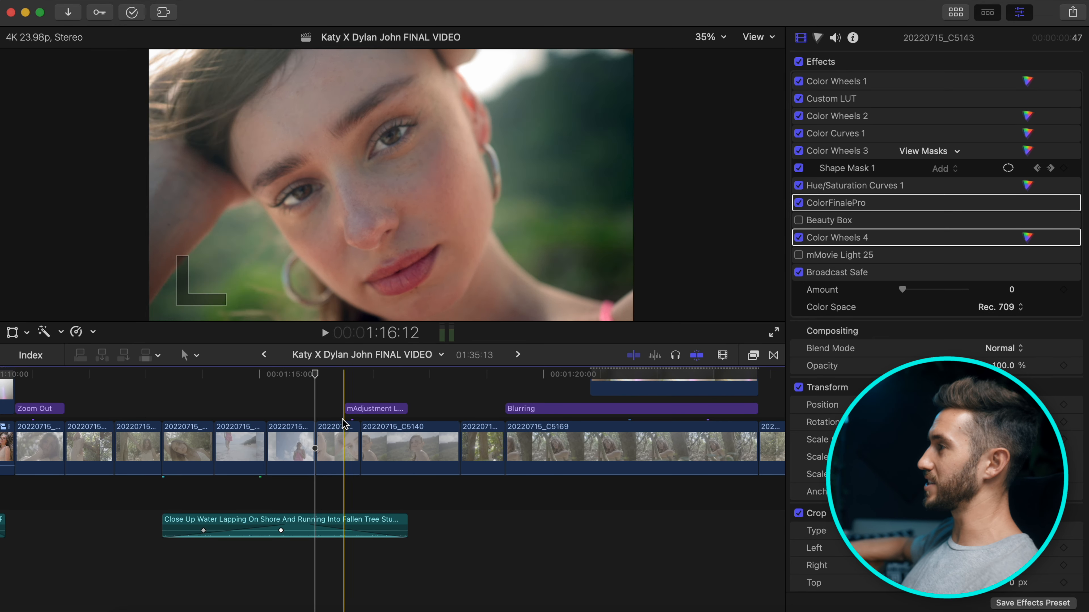
pyautogui.click(359, 410)
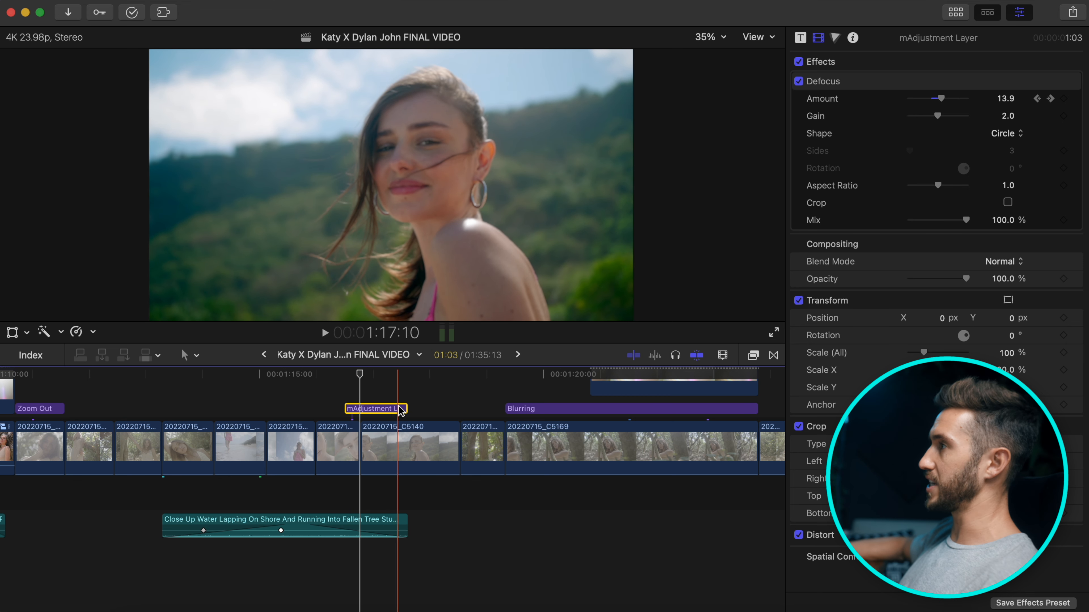
pyautogui.press('space')
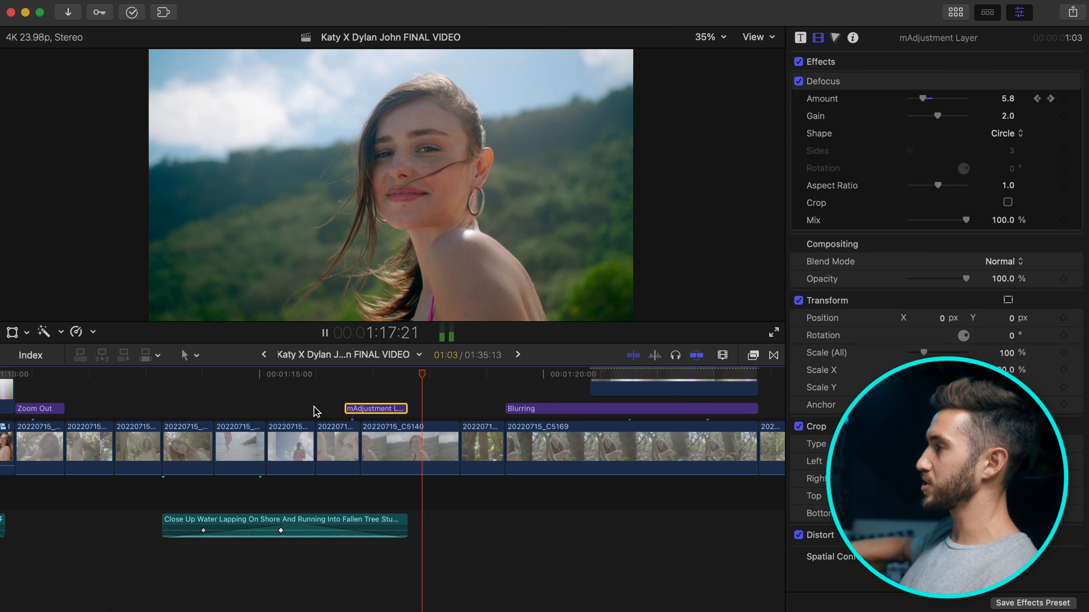
pyautogui.press('space')
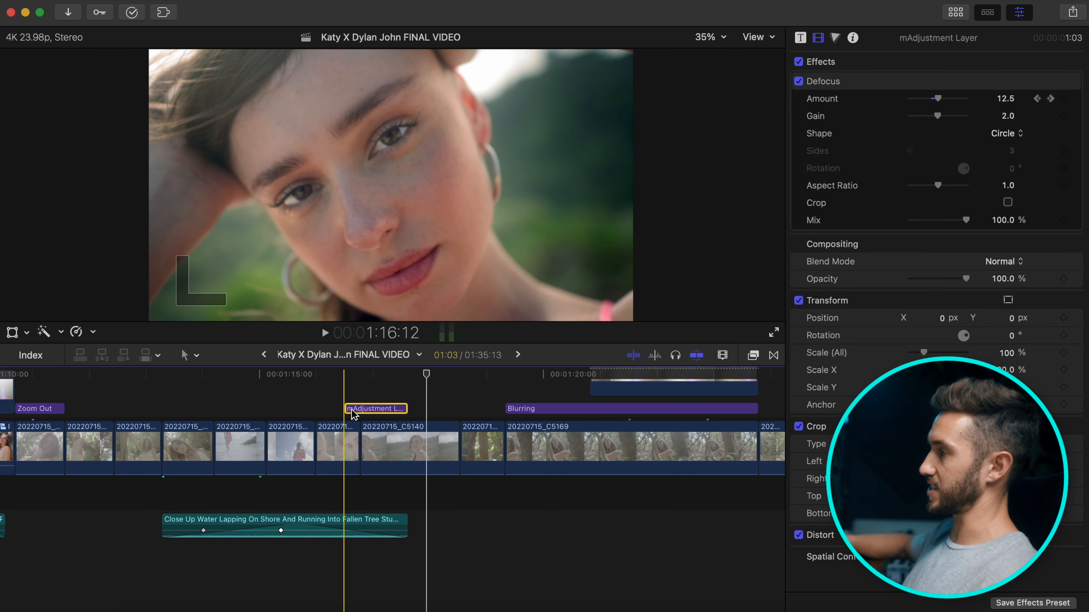
pyautogui.click(351, 412)
pyautogui.press('space')
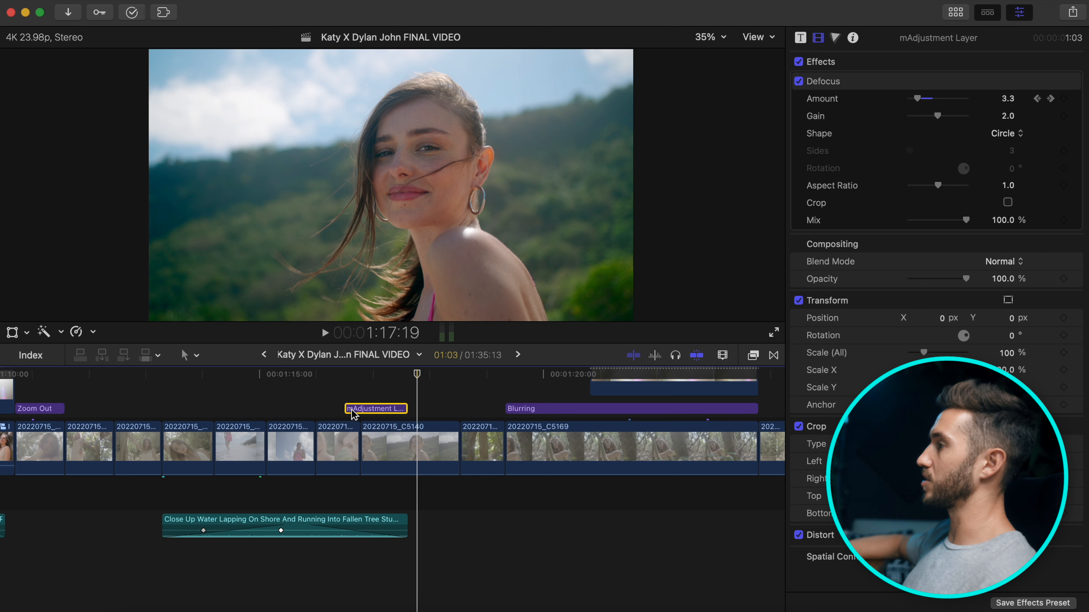
pyautogui.press('space')
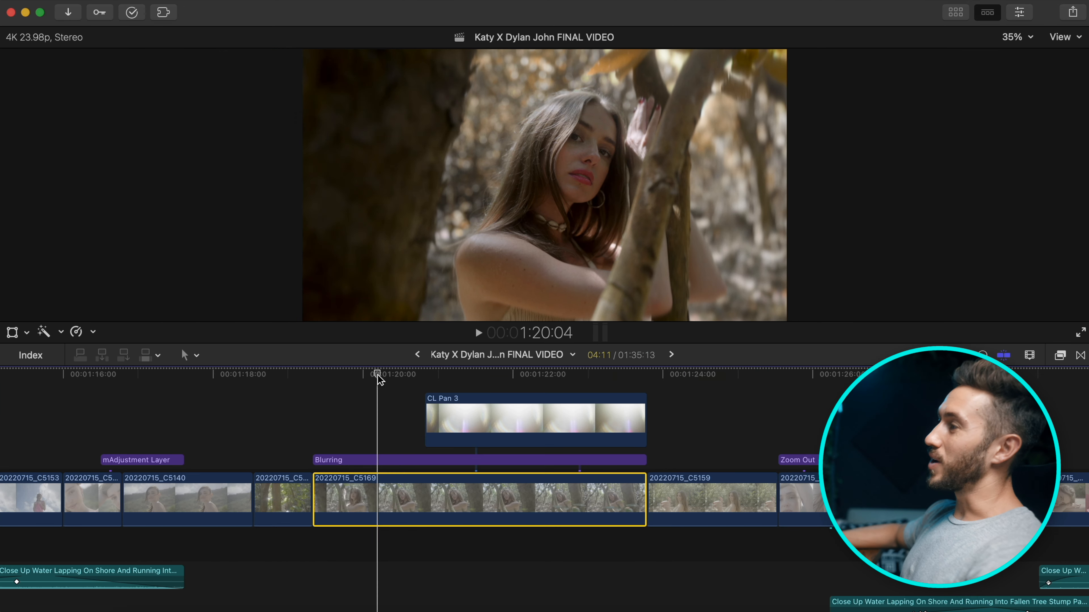
# Click clip 20220715_C5169 in the timeline to park the playhead at 1:20:10.
pyautogui.click(395, 379)
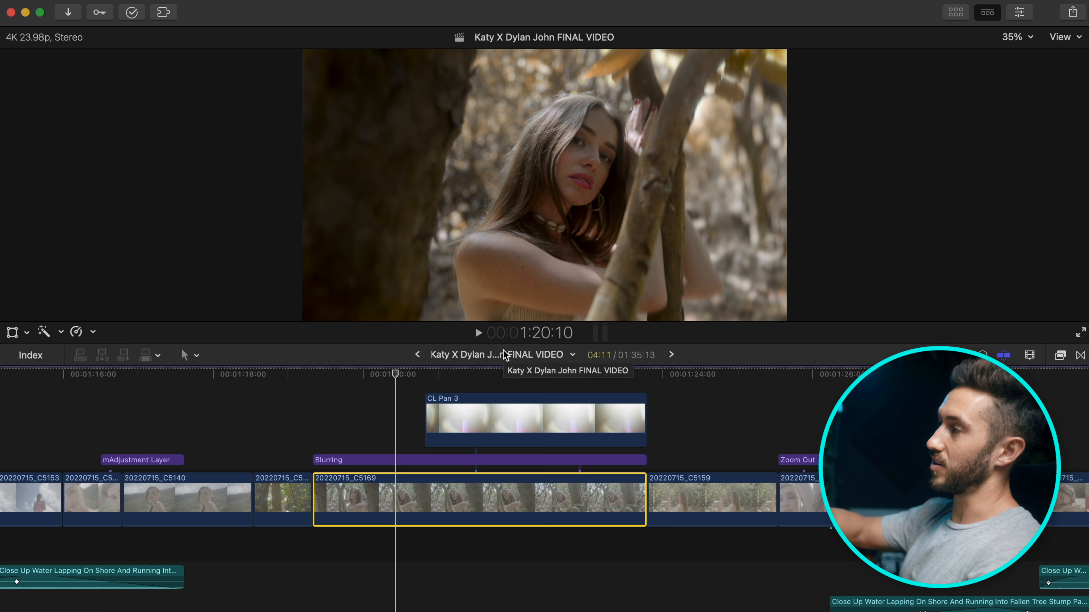
# In the Inspector, keep Flipped on, enable Color Wheels 2 and open its controls.
pyautogui.click(1020, 12)
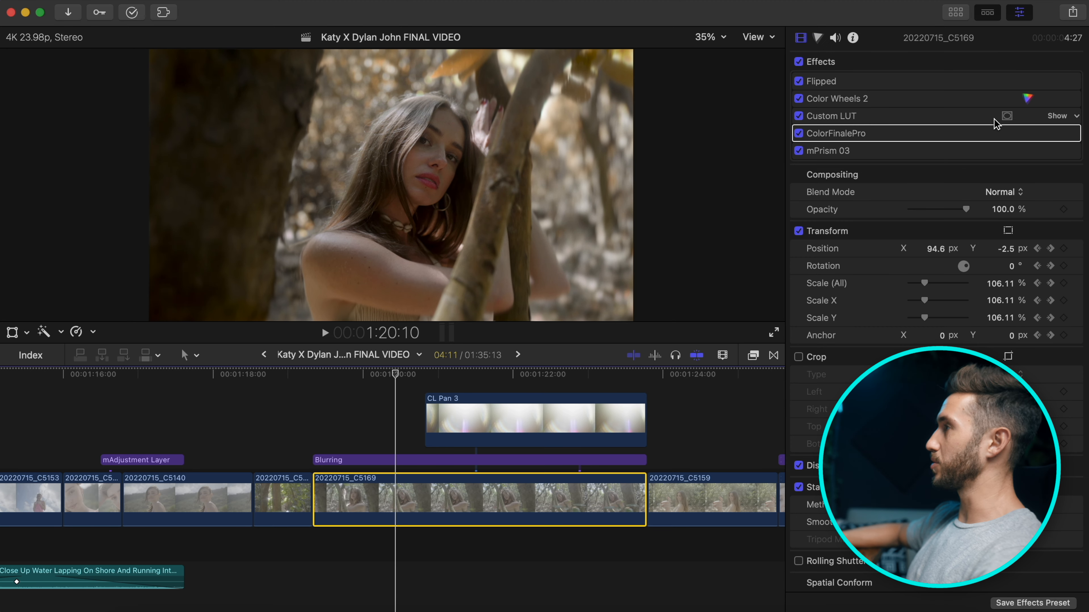
pyautogui.click(799, 82)
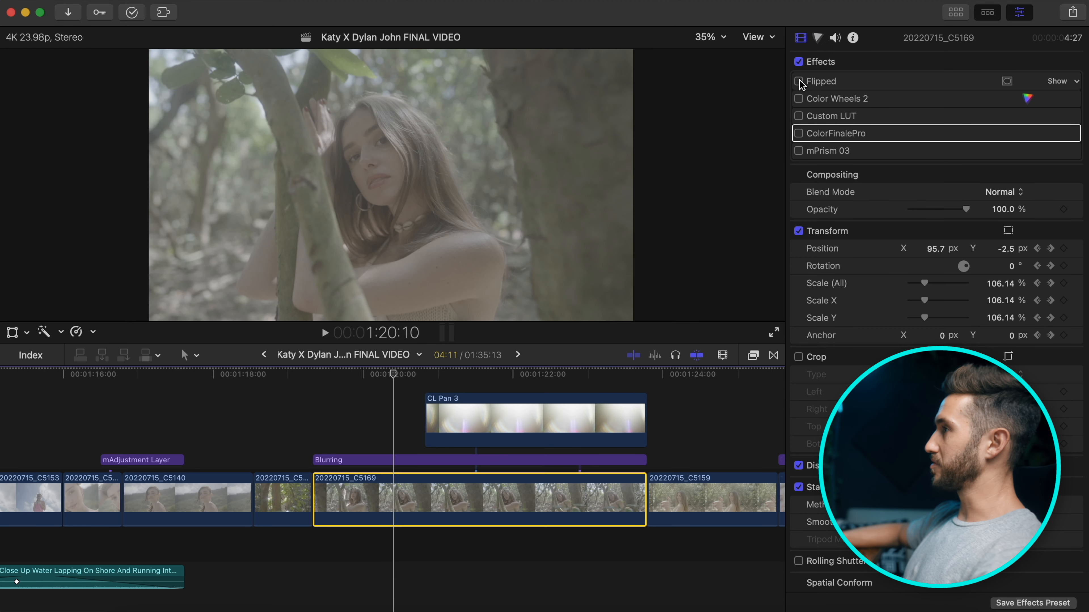
pyautogui.click(800, 82)
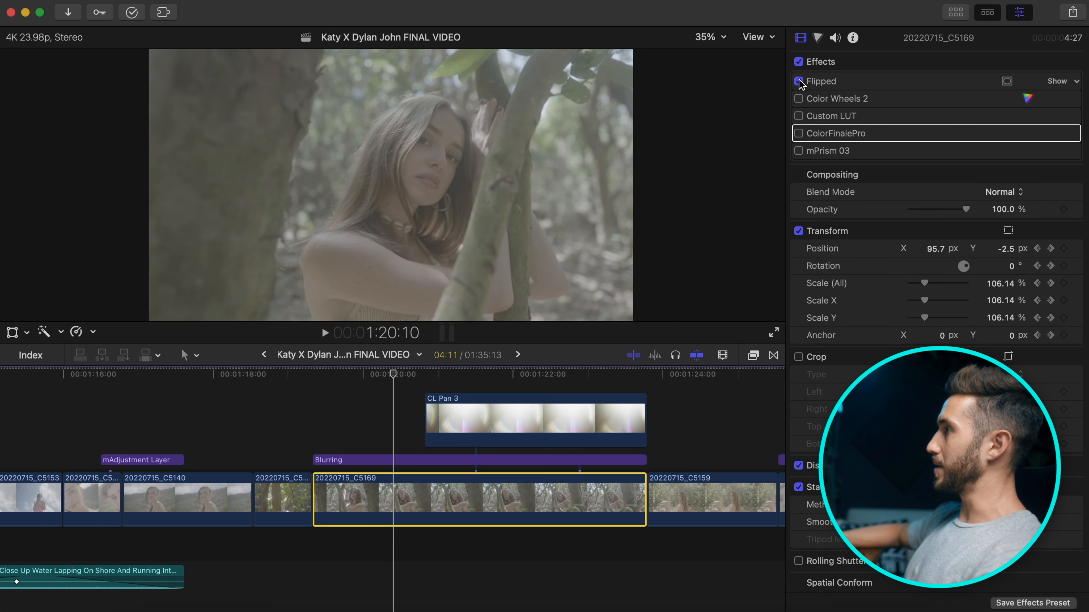
pyautogui.click(799, 99)
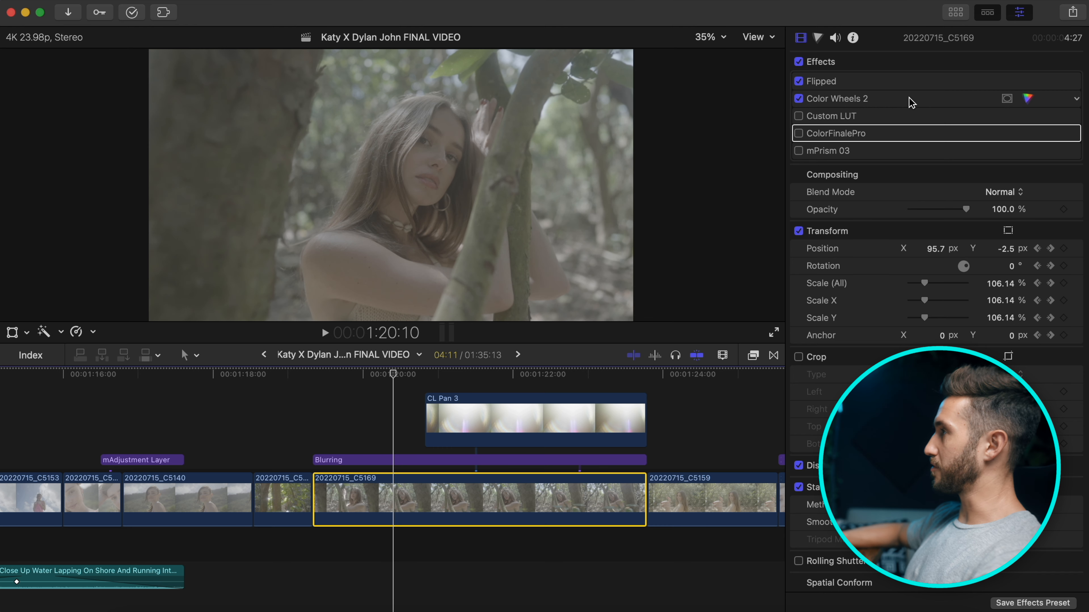
pyautogui.click(1026, 99)
# Show the video scopes as a luma waveform.
pyautogui.press('super+7')
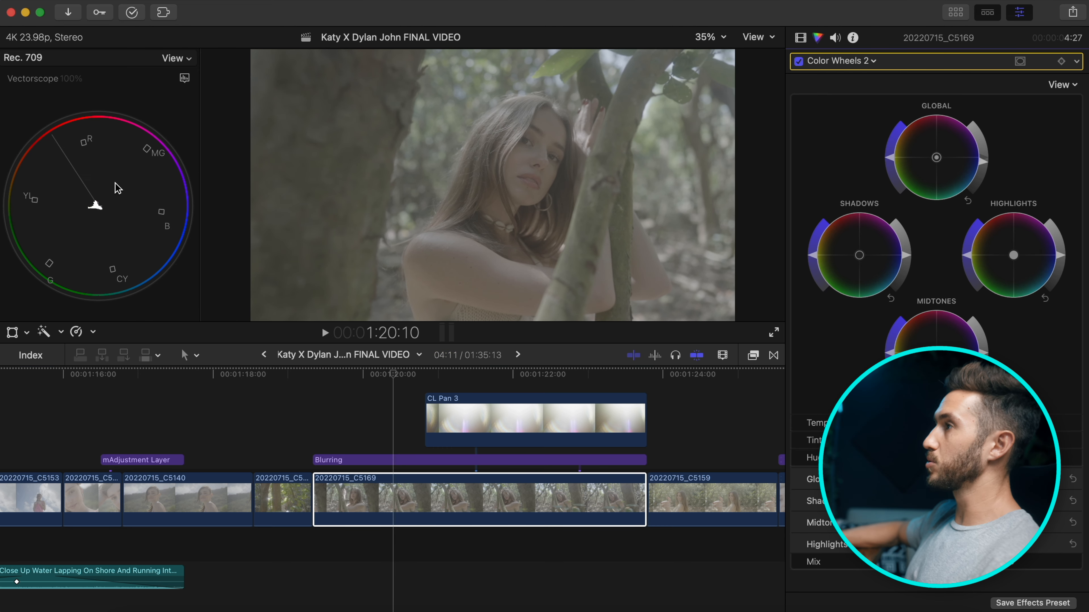
pyautogui.click(185, 78)
pyautogui.click(214, 136)
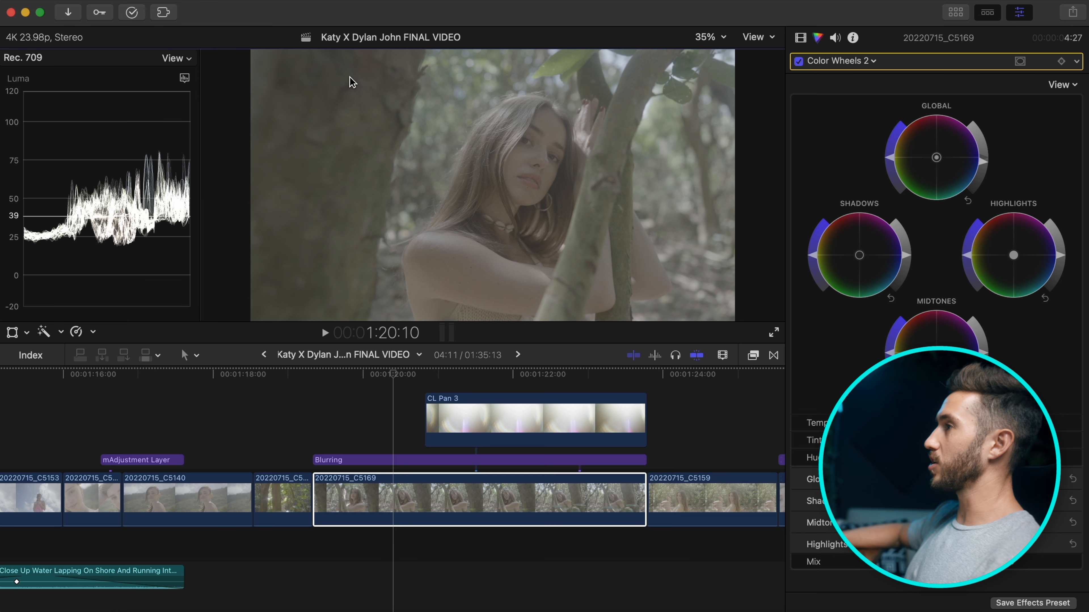
# Toggle Color Wheels 2 off and on to compare, leaving it enabled.
pyautogui.click(799, 61)
pyautogui.click(799, 61)
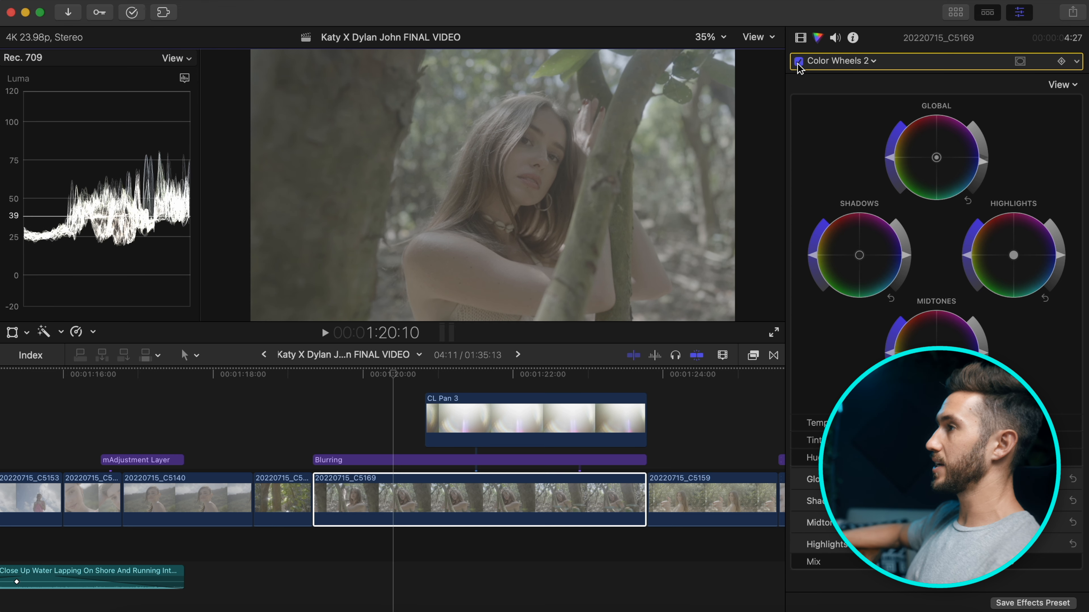
pyautogui.click(798, 61)
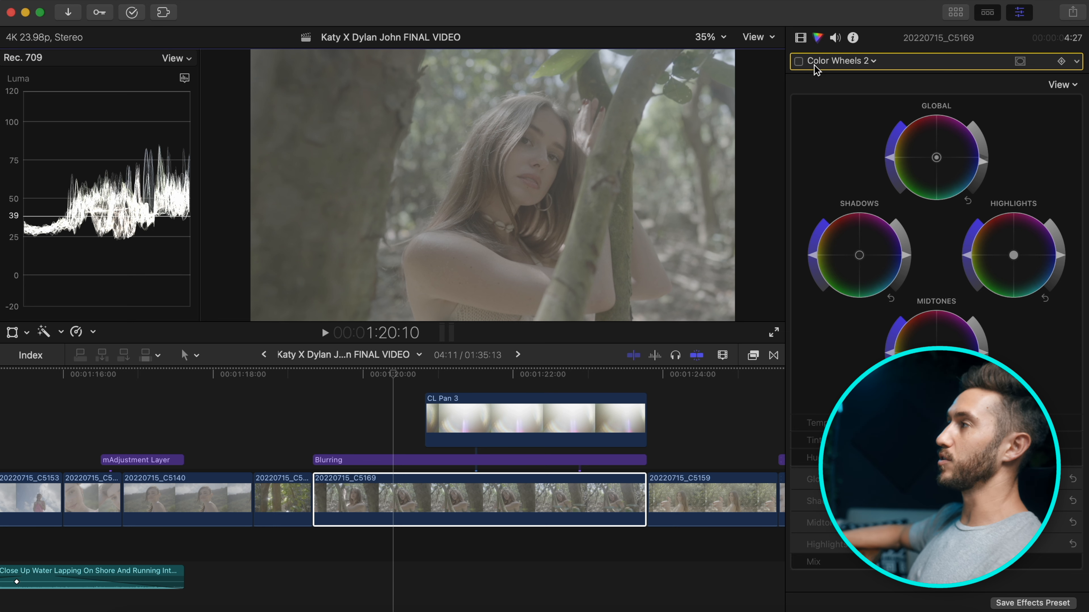
pyautogui.click(799, 63)
pyautogui.click(799, 62)
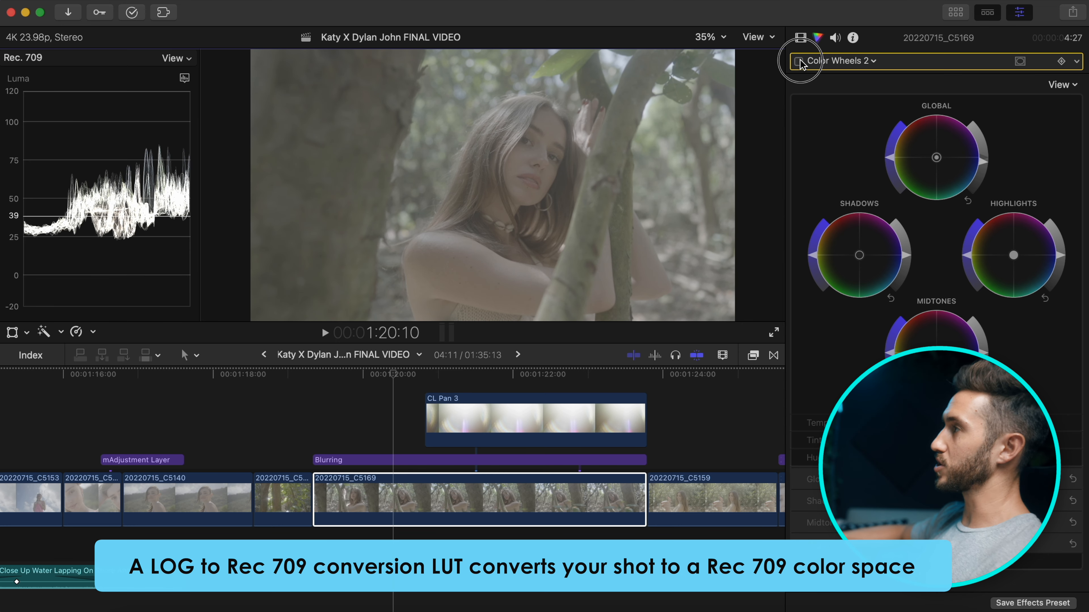
pyautogui.click(799, 61)
pyautogui.click(800, 39)
# Enable the 2_SGamut3CineSLog3_To_LC-709TypeA Custom LUT, preview Color Finale Pro, and expand its settings.
pyautogui.click(1057, 116)
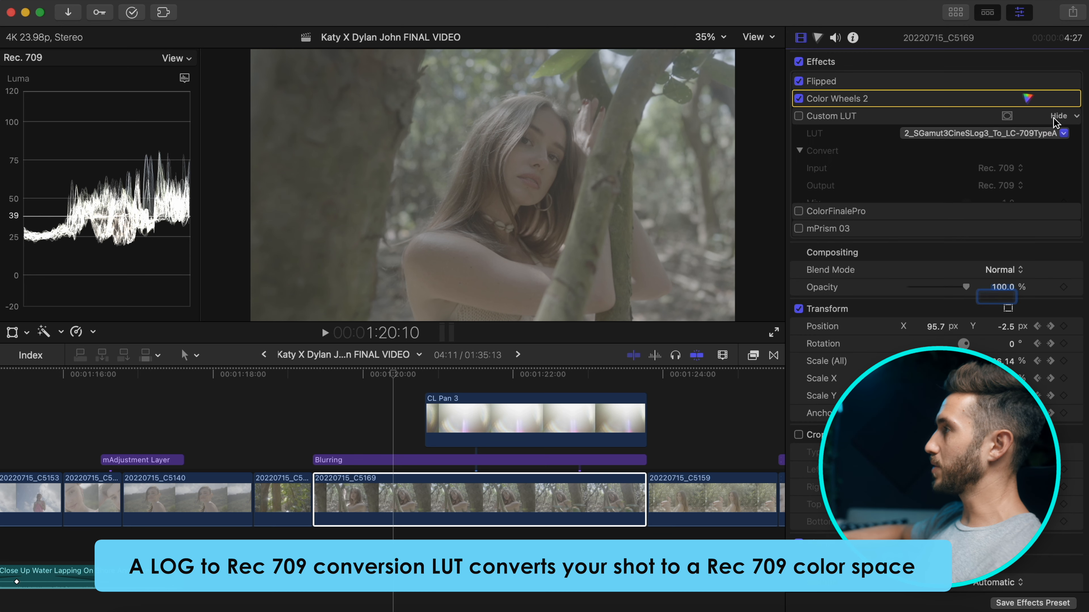
pyautogui.click(799, 116)
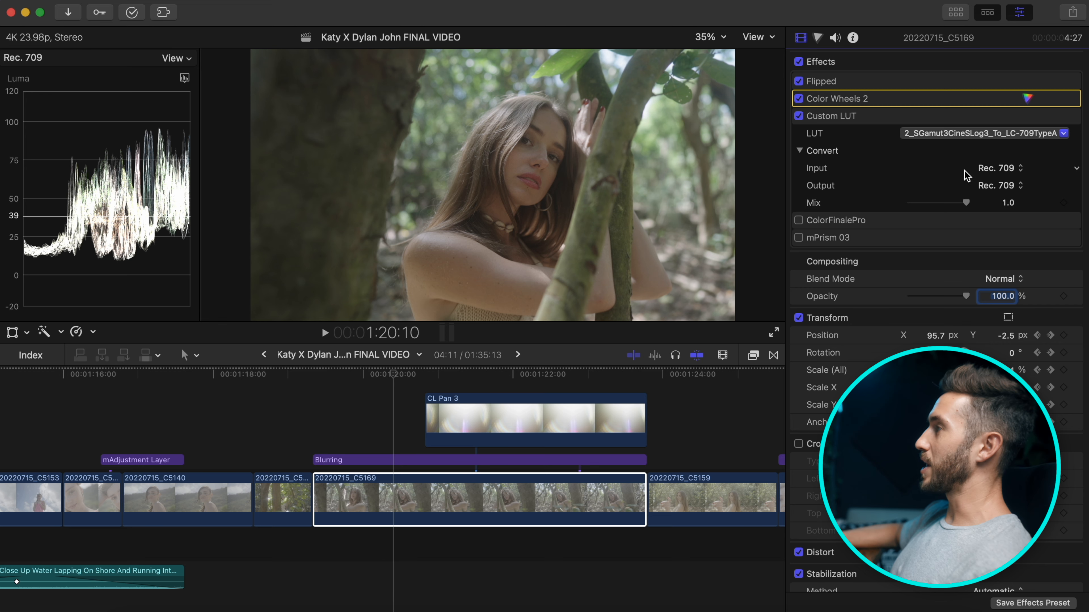
pyautogui.click(798, 220)
pyautogui.click(798, 220)
pyautogui.click(1057, 220)
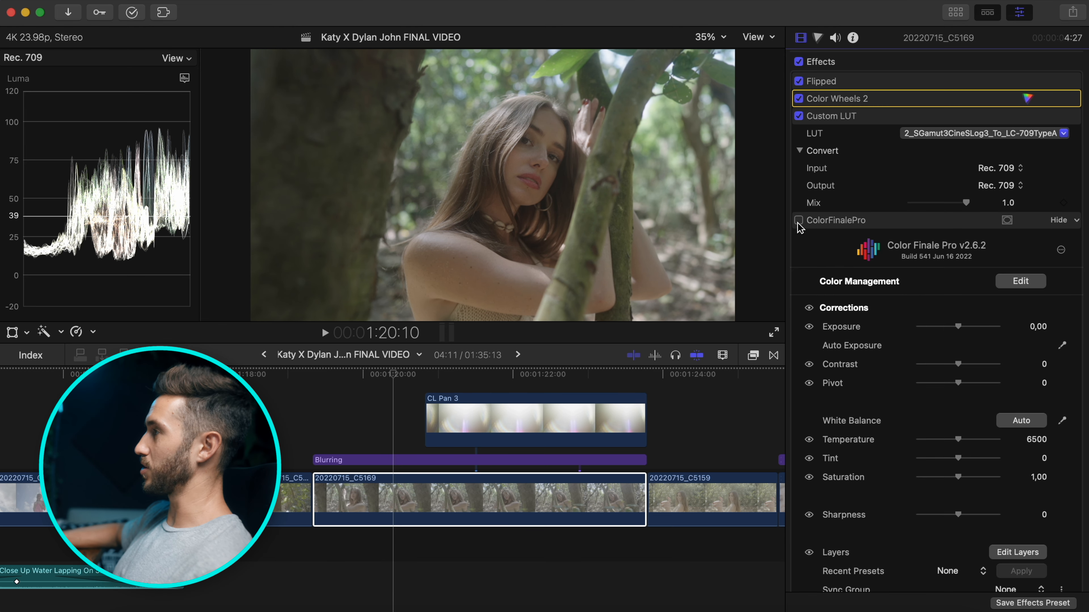
# In the Color Finale layers editor, switch on Color Wheels and compare the Contrast/Sat layer on and off.
pyautogui.scroll(-5, 868, 327)
pyautogui.click(1017, 389)
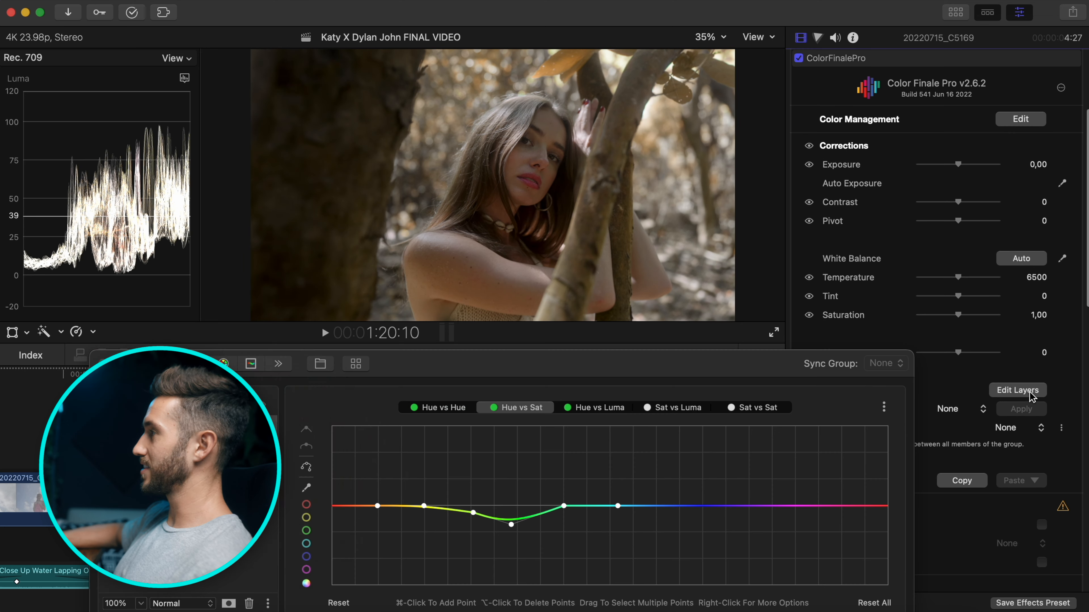
pyautogui.click(574, 355)
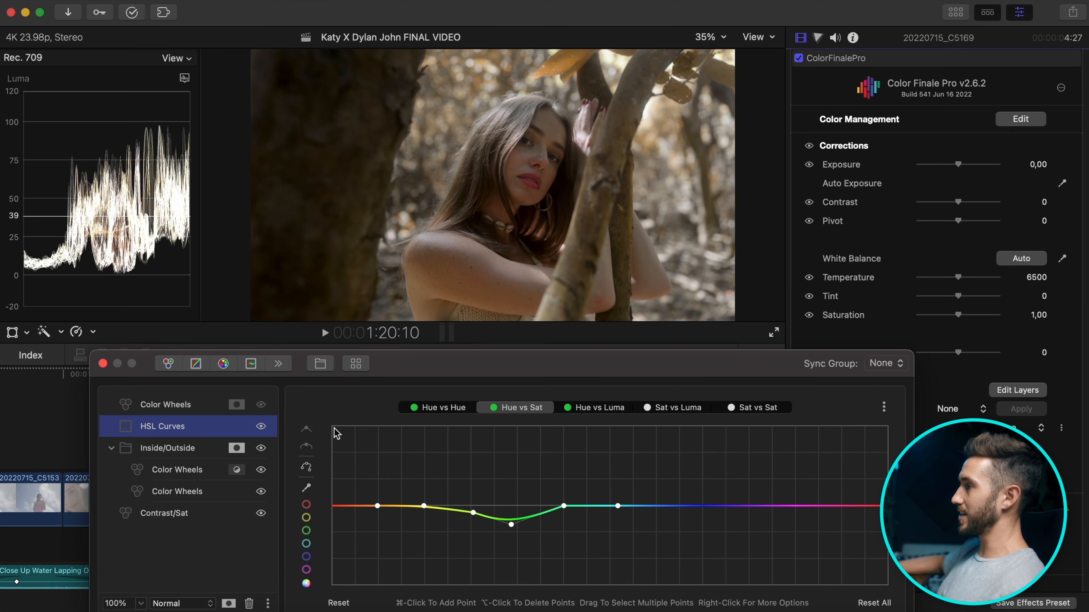
pyautogui.click(260, 406)
pyautogui.click(259, 410)
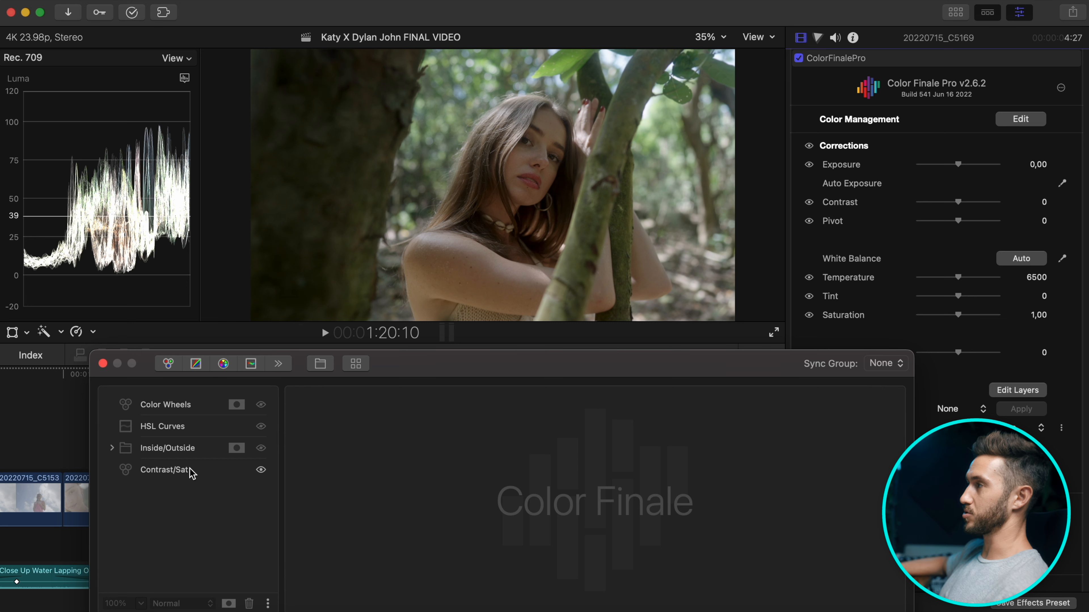
pyautogui.click(260, 470)
pyautogui.click(261, 470)
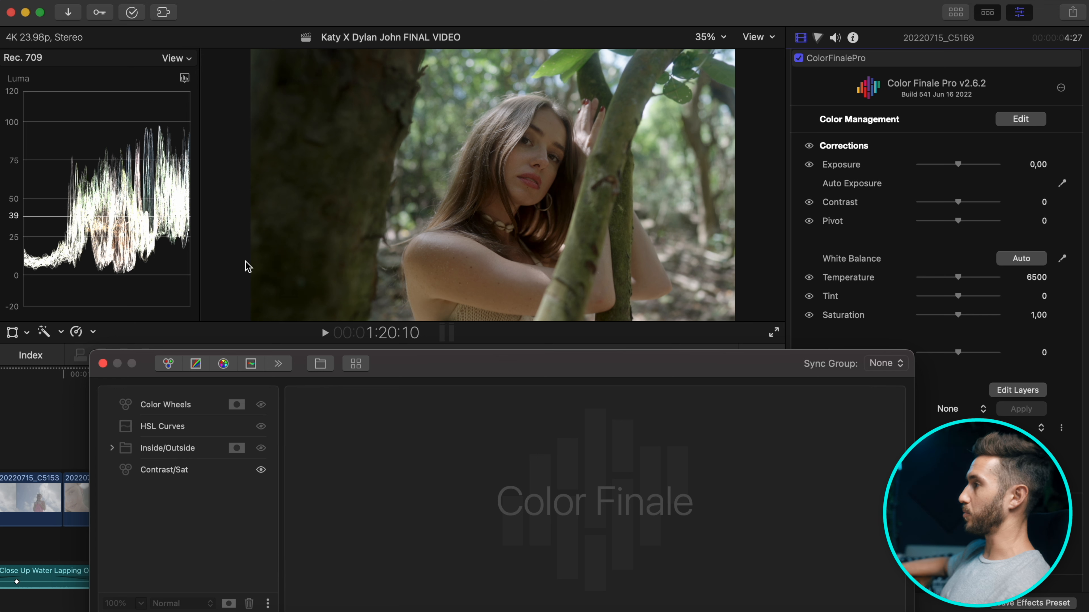
pyautogui.click(212, 477)
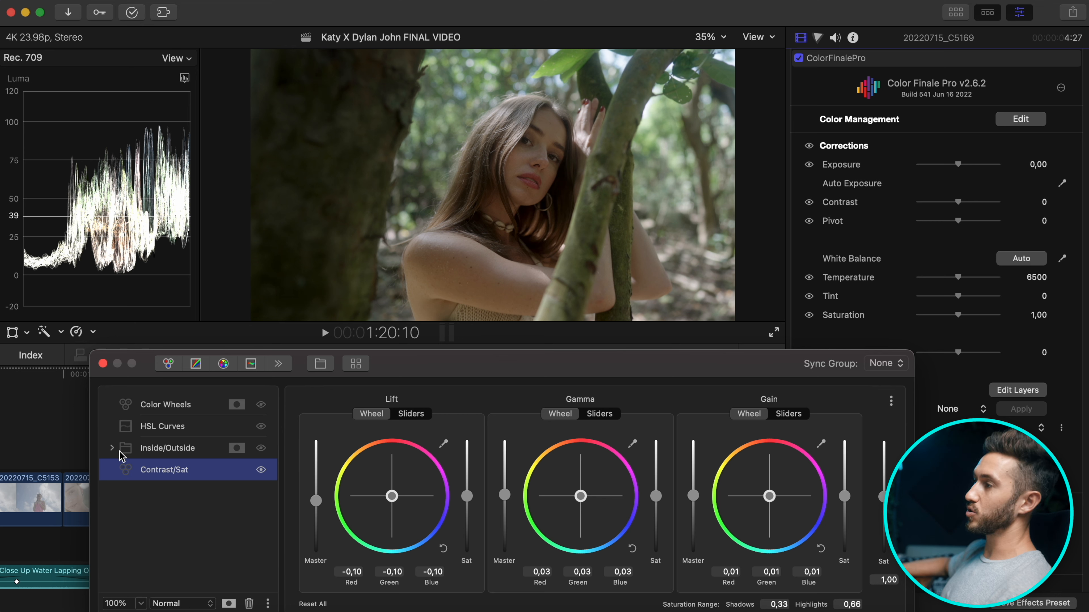
# Expand the Inside/Outside group and switch it on, showing its first nested Color Wheels layer.
pyautogui.click(111, 448)
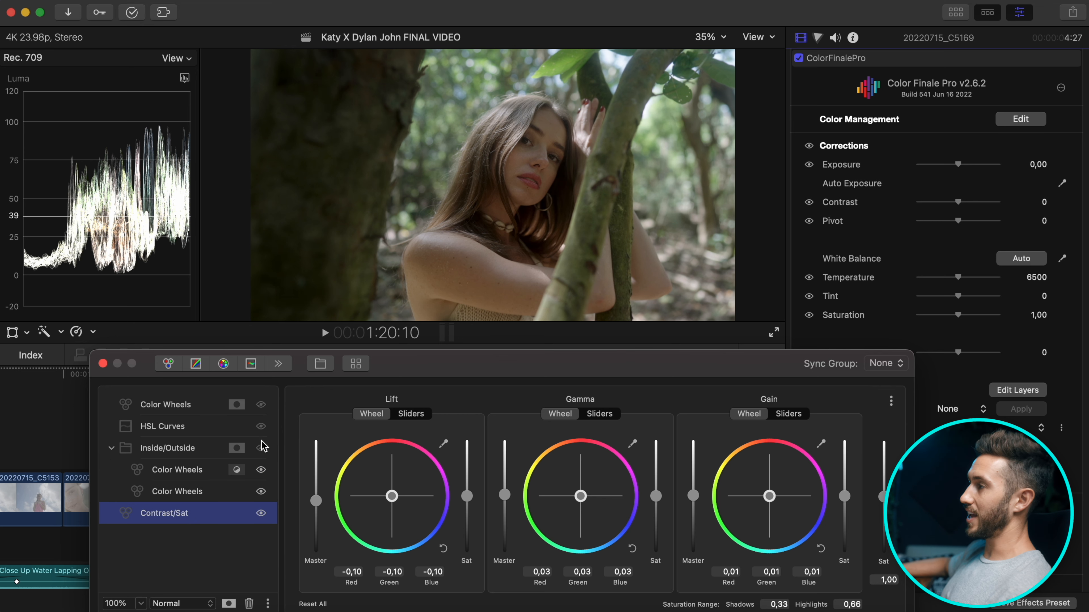
pyautogui.click(195, 455)
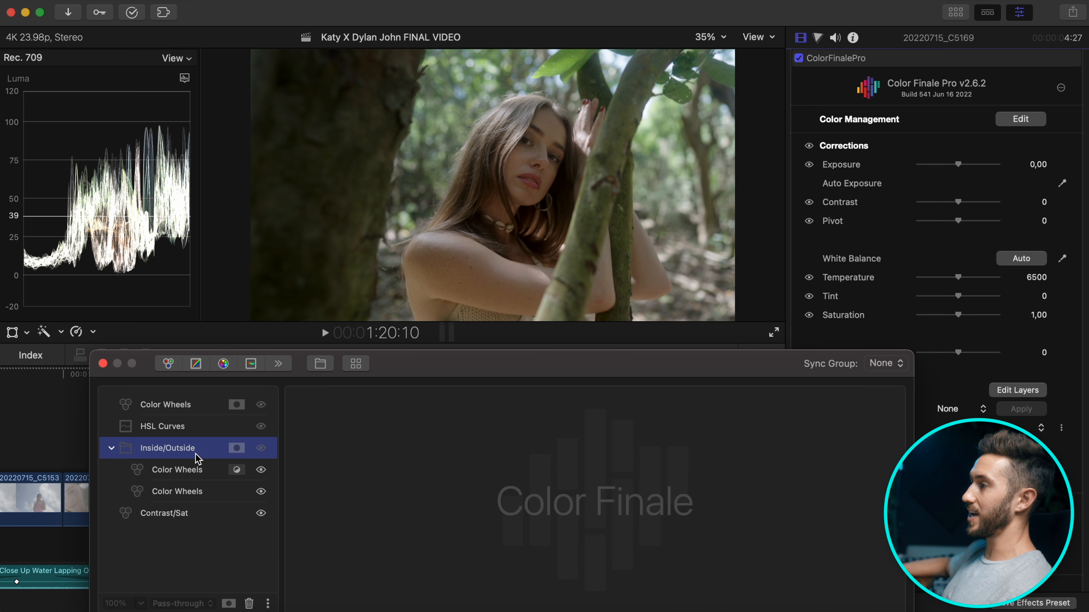
pyautogui.click(261, 448)
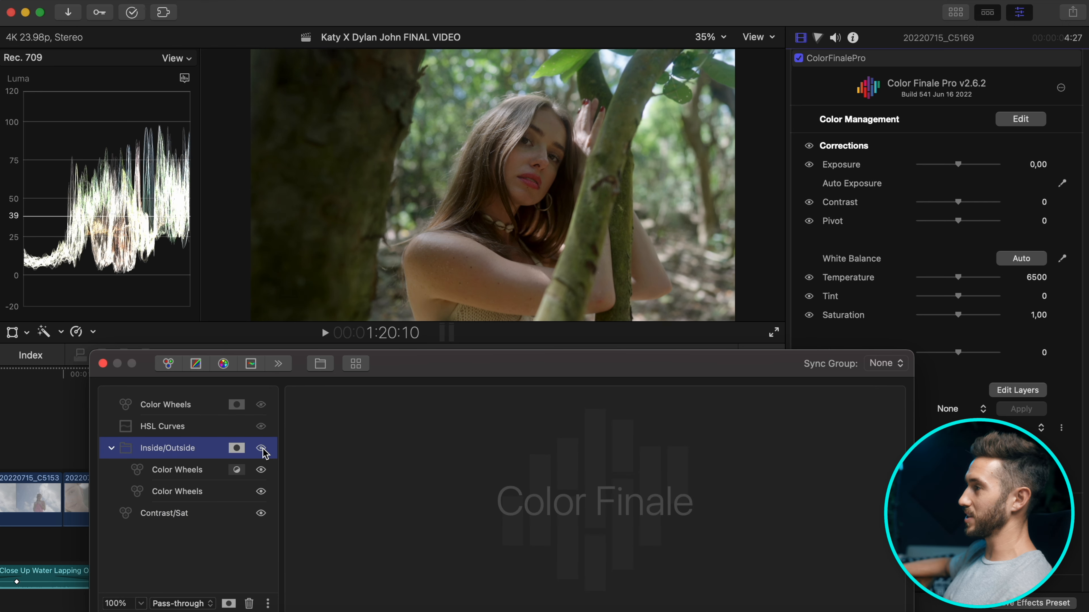
pyautogui.click(184, 477)
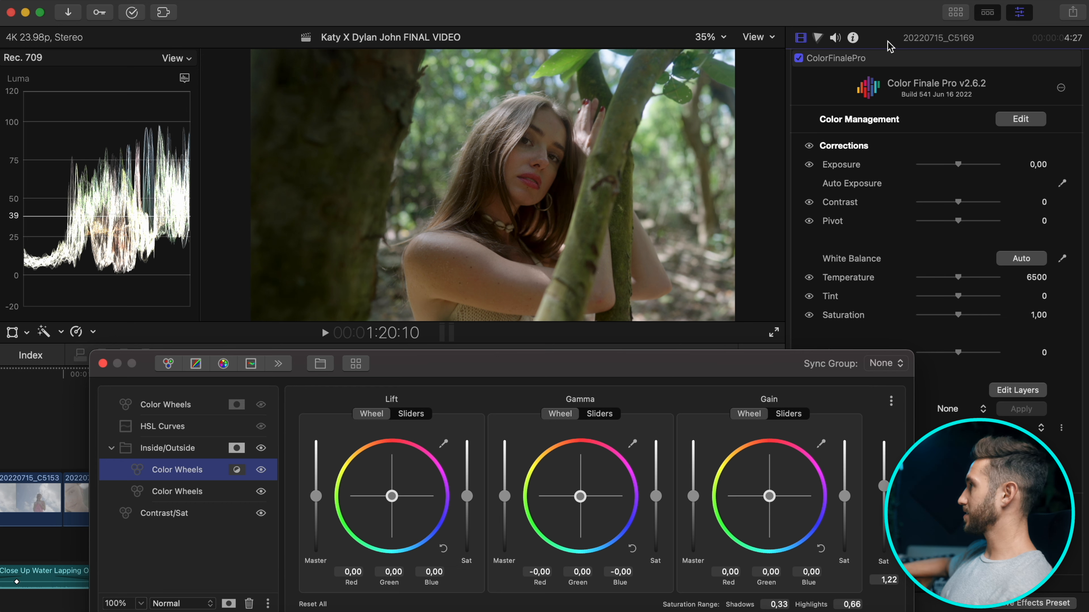
pyautogui.click(879, 60)
# Select the Inside/Outside group's HSL Mask and display it as a composite matte in the viewer.
pyautogui.click(236, 448)
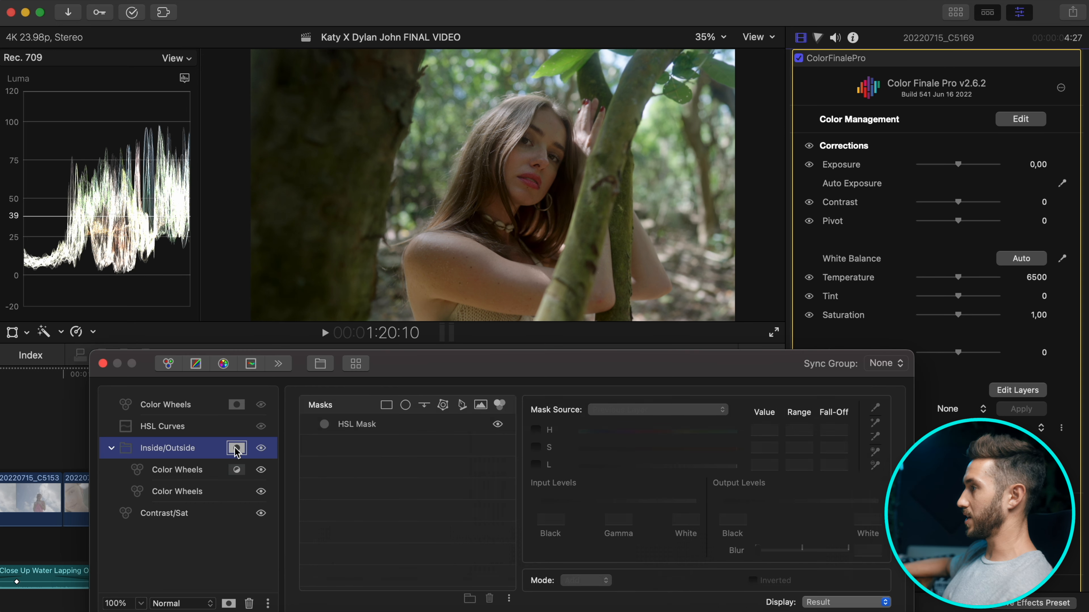
pyautogui.click(424, 423)
pyautogui.click(840, 602)
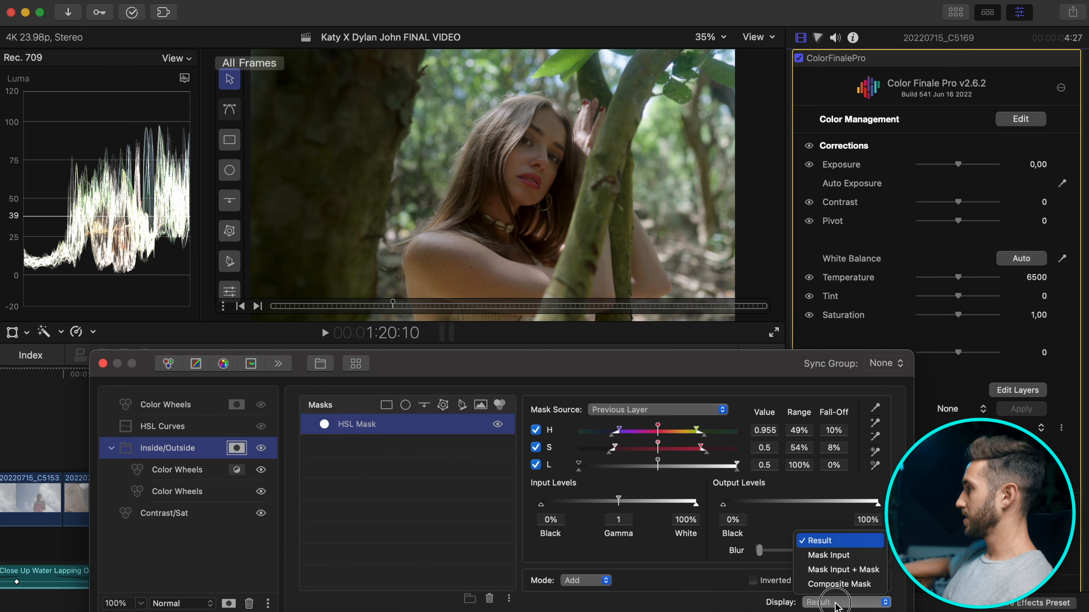
pyautogui.click(838, 585)
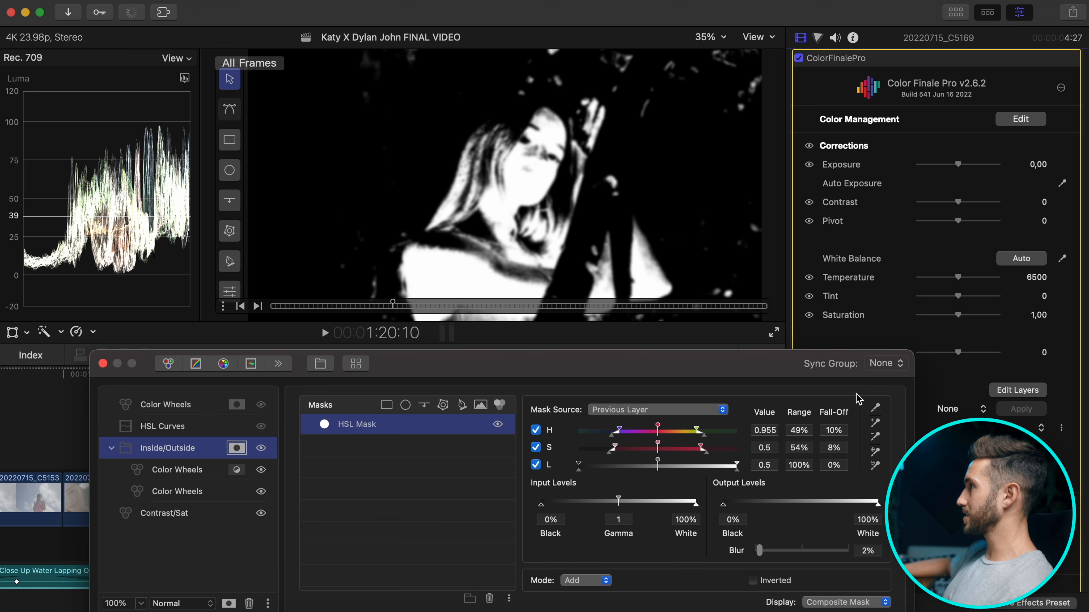
# Widen the mask's hue range, set luminance to 44% and blur to 2%, then return to the normal image.
pyautogui.moveTo(760, 551); pyautogui.dragTo(753, 552)
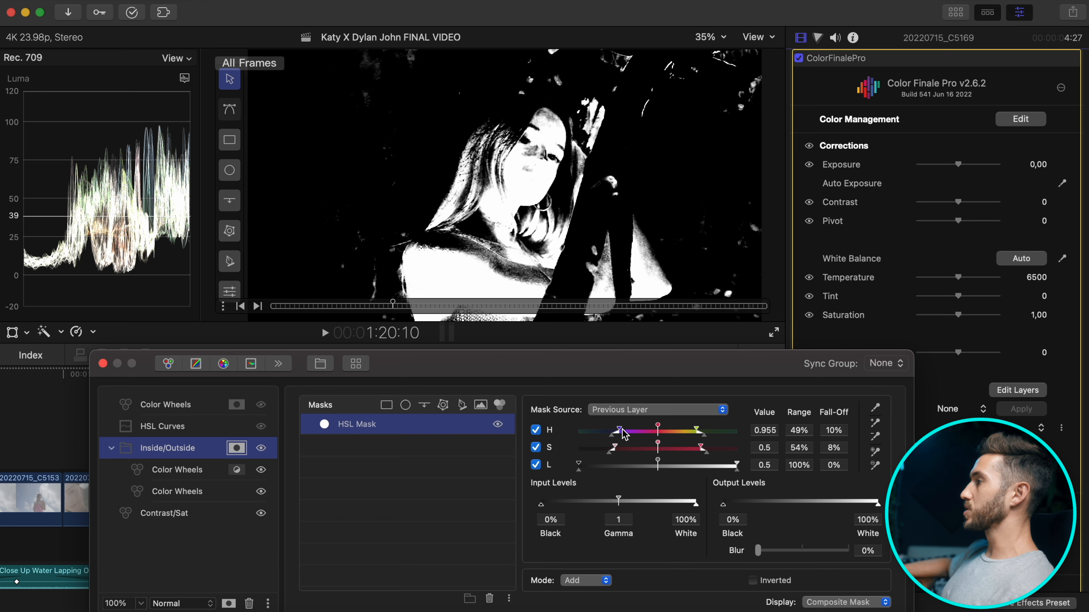
pyautogui.moveTo(621, 435)
pyautogui.mouseDown()
pyautogui.moveTo(606, 454)
pyautogui.moveTo(618, 454)
pyautogui.mouseUp()
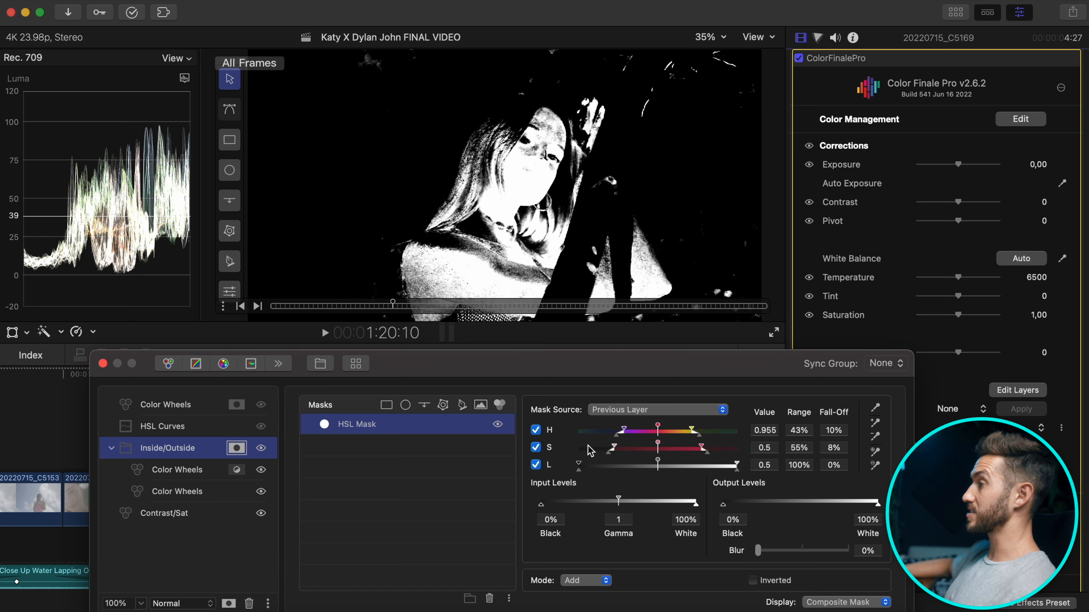
pyautogui.moveTo(578, 465)
pyautogui.mouseDown()
pyautogui.moveTo(622, 469)
pyautogui.moveTo(579, 465)
pyautogui.mouseUp()
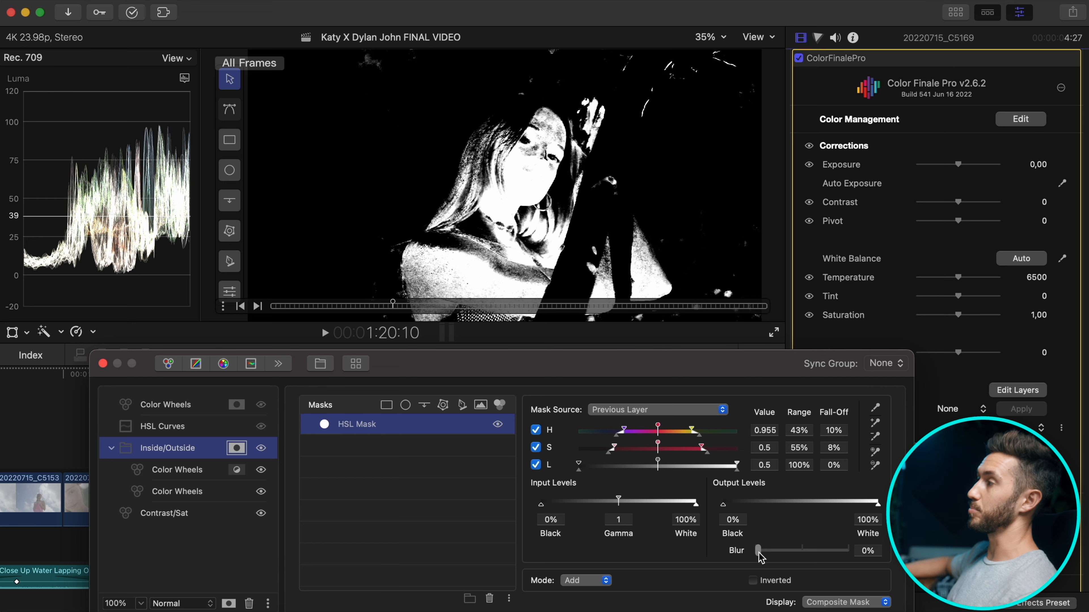
pyautogui.moveTo(758, 551); pyautogui.dragTo(760, 551)
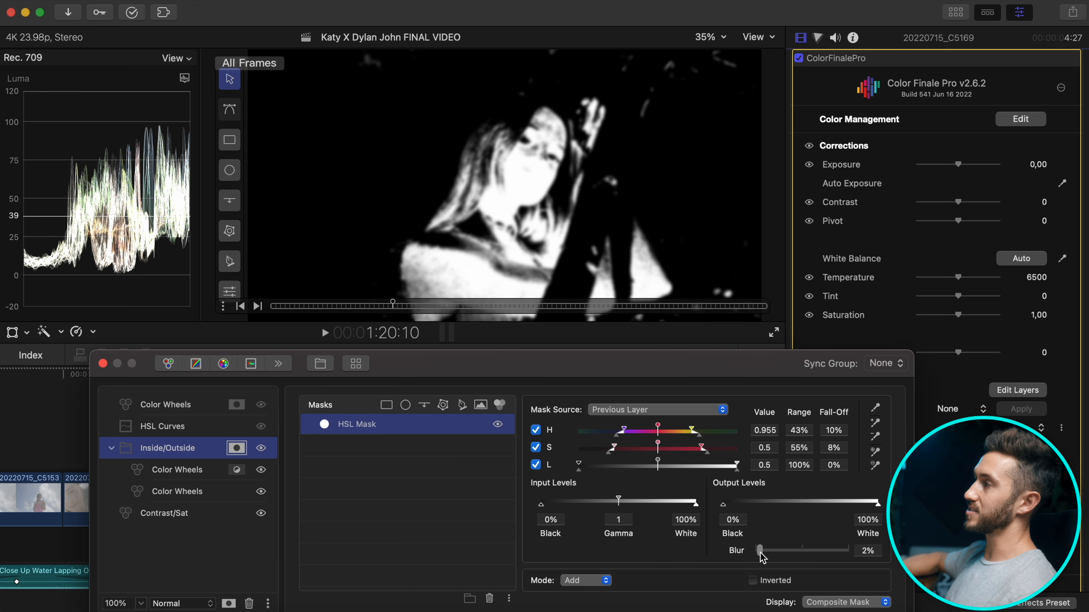
pyautogui.click(243, 452)
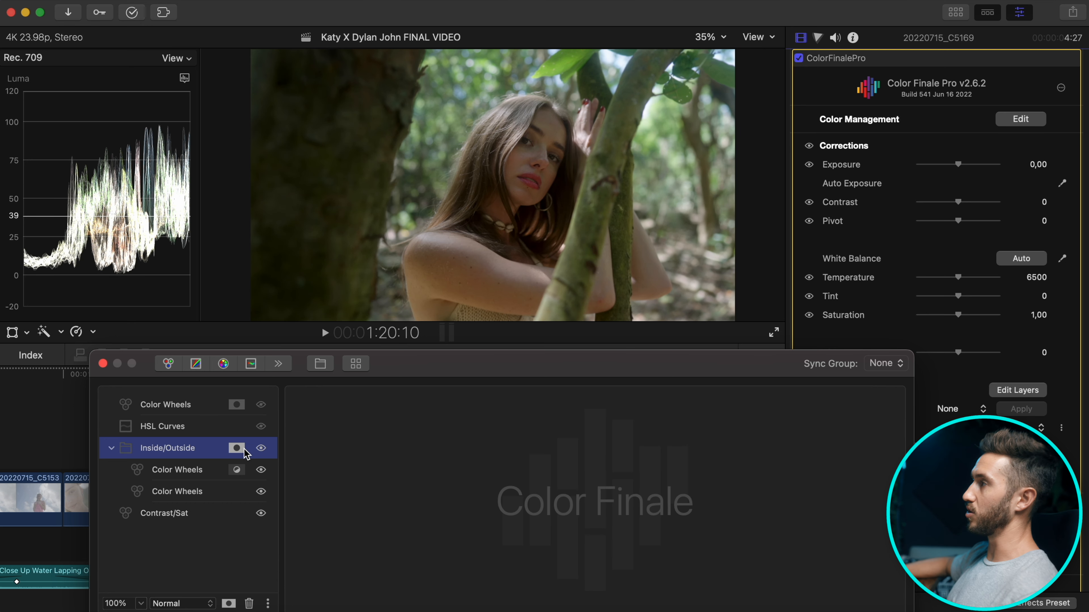
# Toggle the first nested Color Wheels layer on and off to compare the image.
pyautogui.click(262, 474)
pyautogui.click(261, 470)
pyautogui.click(261, 470)
pyautogui.click(261, 471)
pyautogui.click(261, 470)
pyautogui.click(261, 470)
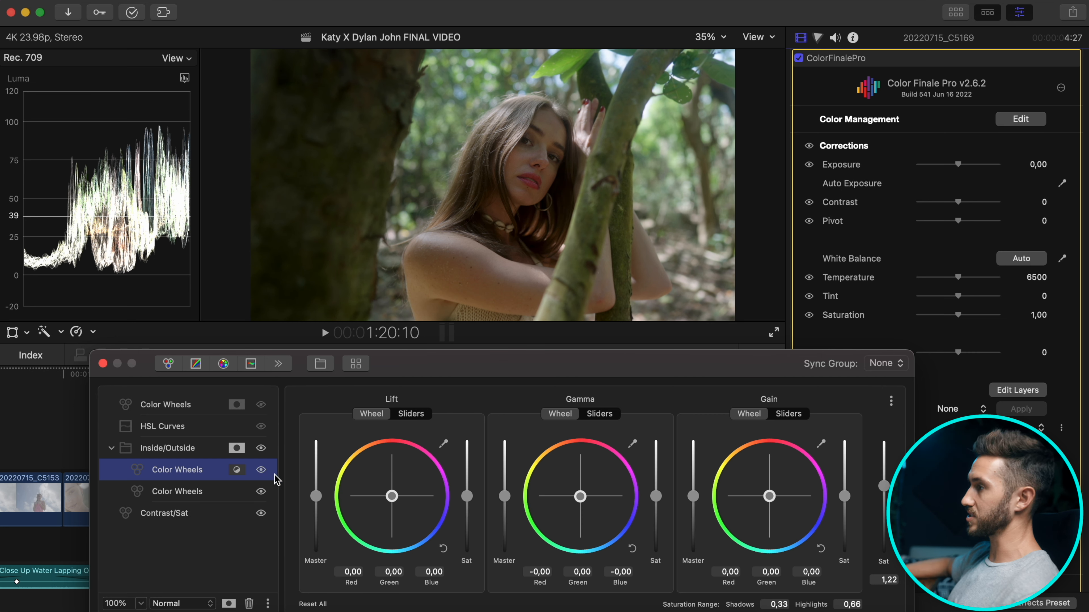
# Reset the second nested Color Wheels layer's Gamma, then nudge its puck slightly down-right for skin.
pyautogui.click(235, 498)
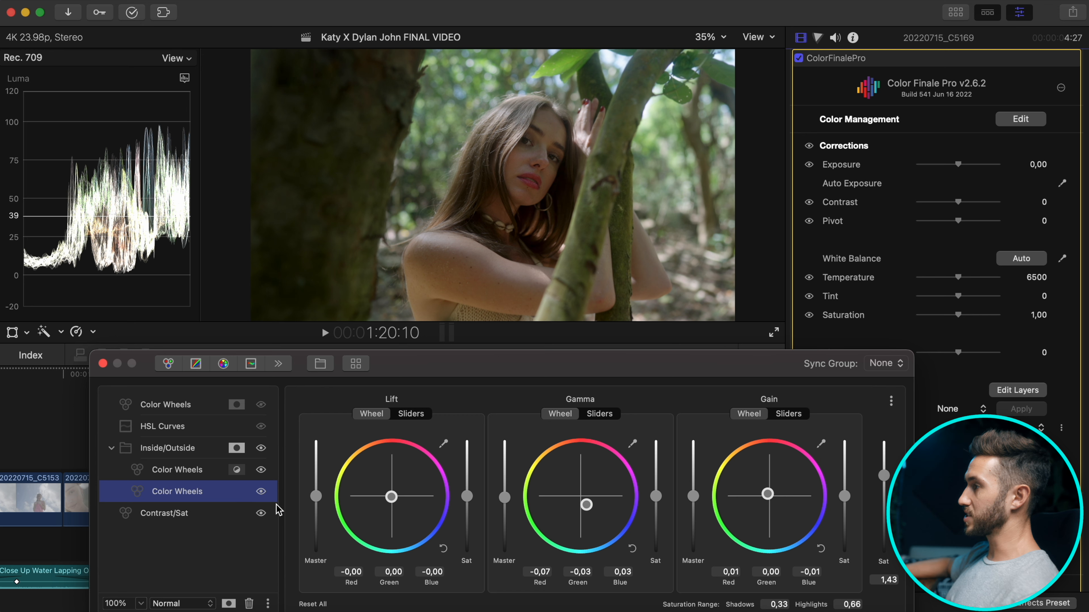
pyautogui.click(633, 549)
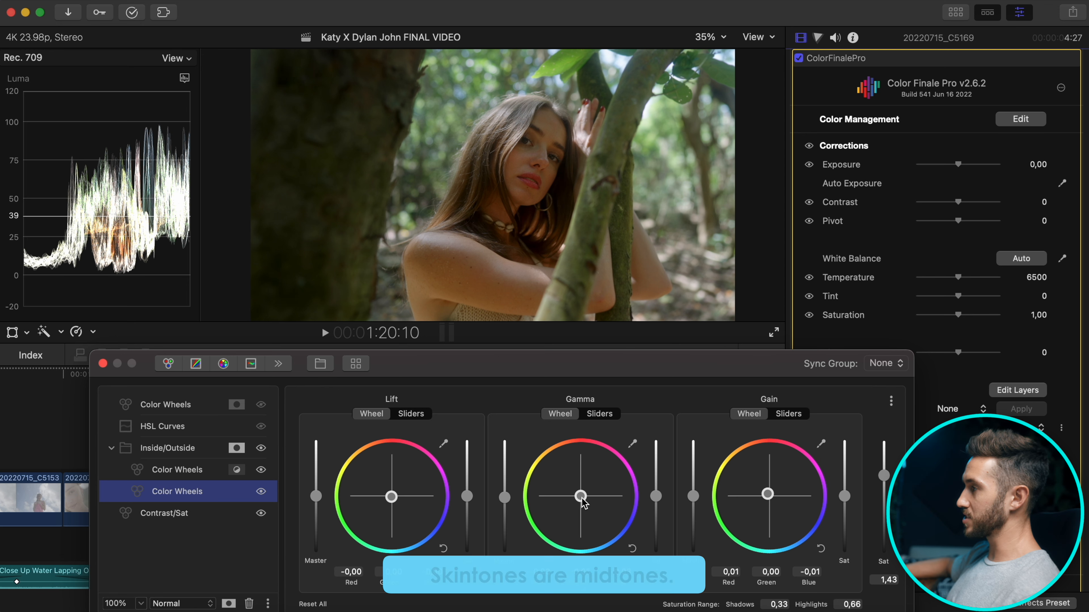
pyautogui.moveTo(581, 498); pyautogui.dragTo(597, 517)
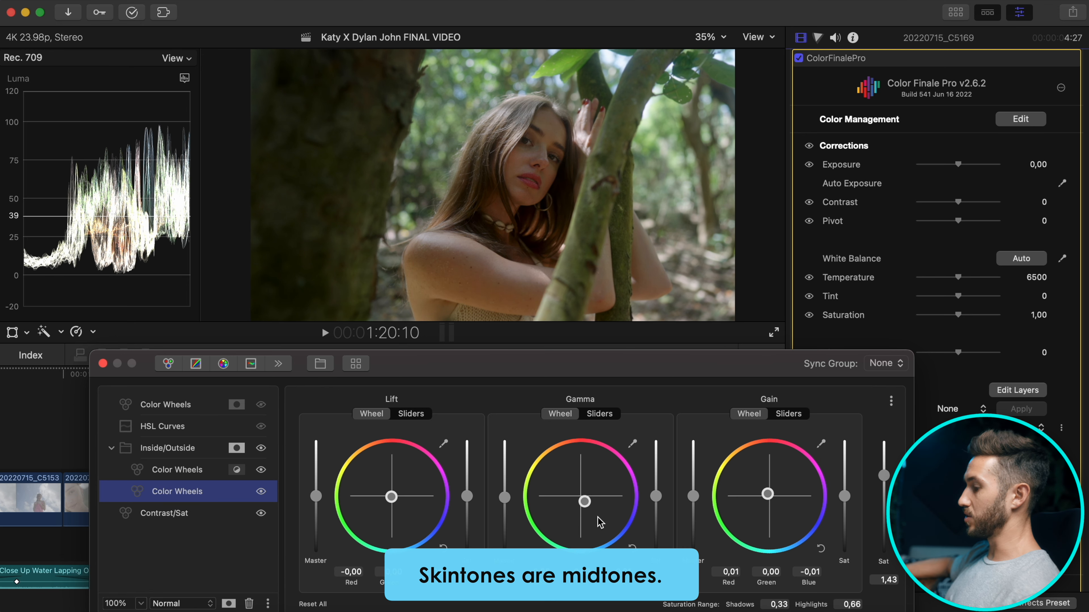
pyautogui.click(185, 78)
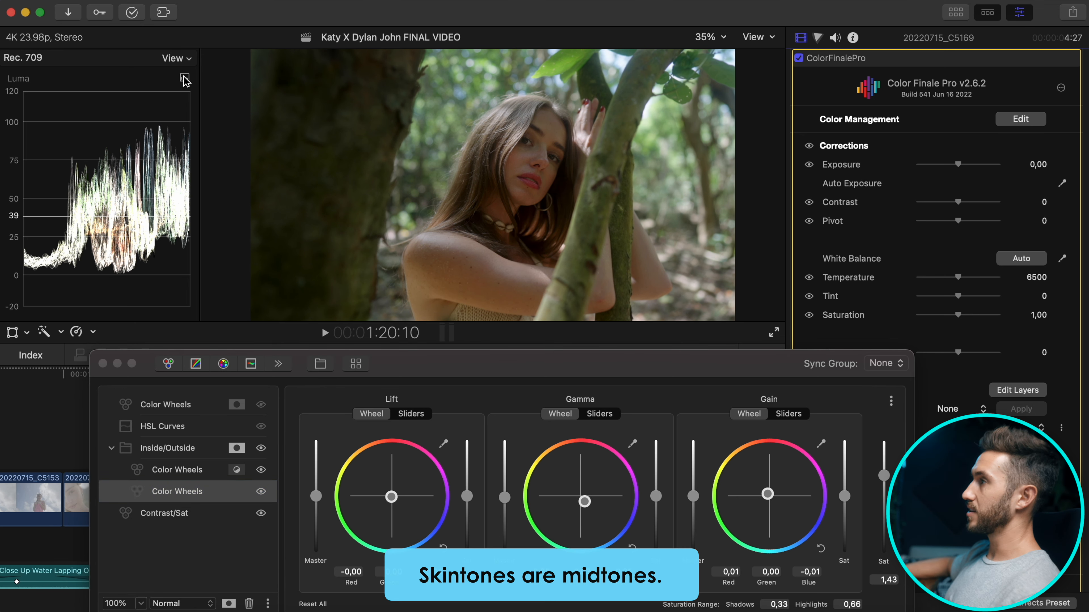
pyautogui.click(184, 78)
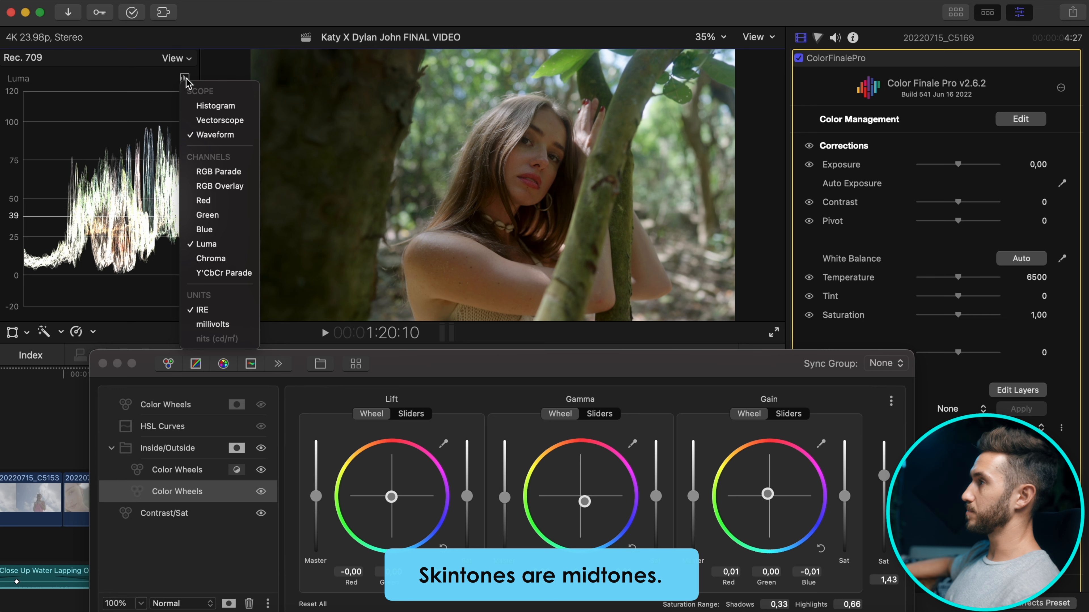
# Switch the scope to Vectorscope and shift the Gamma while sampling an ellipse over the face.
pyautogui.click(219, 121)
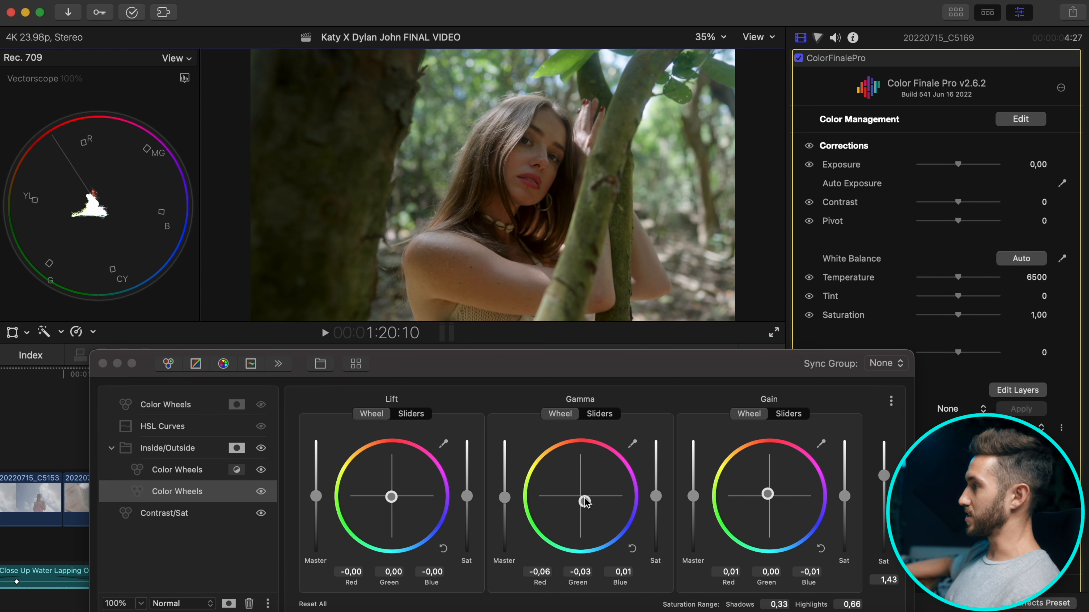
pyautogui.click(632, 548)
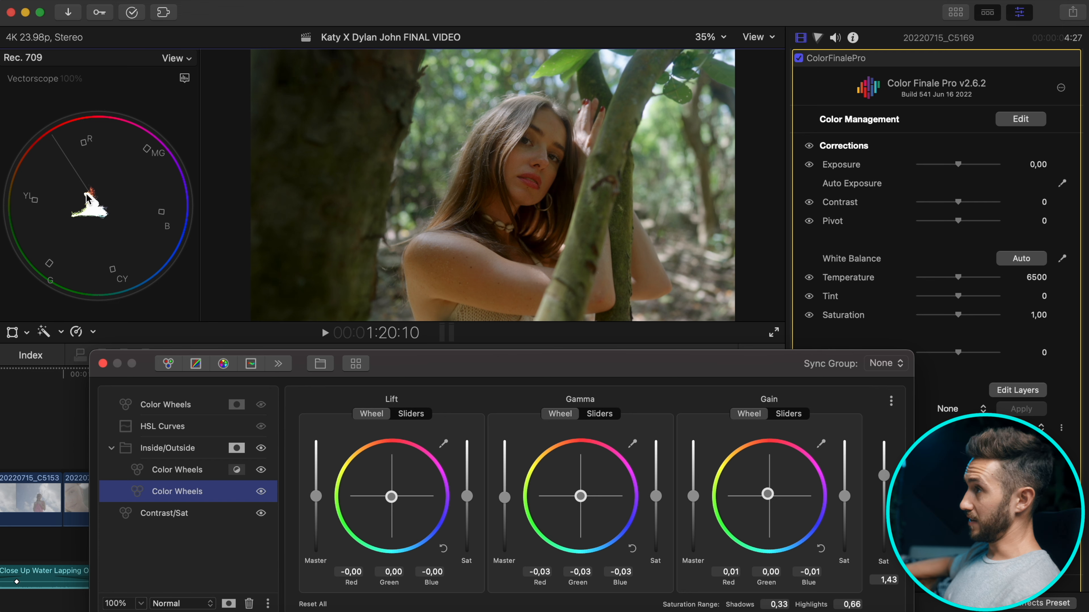
pyautogui.scroll(-10, 943, 215)
pyautogui.scroll(4, 1028, 223)
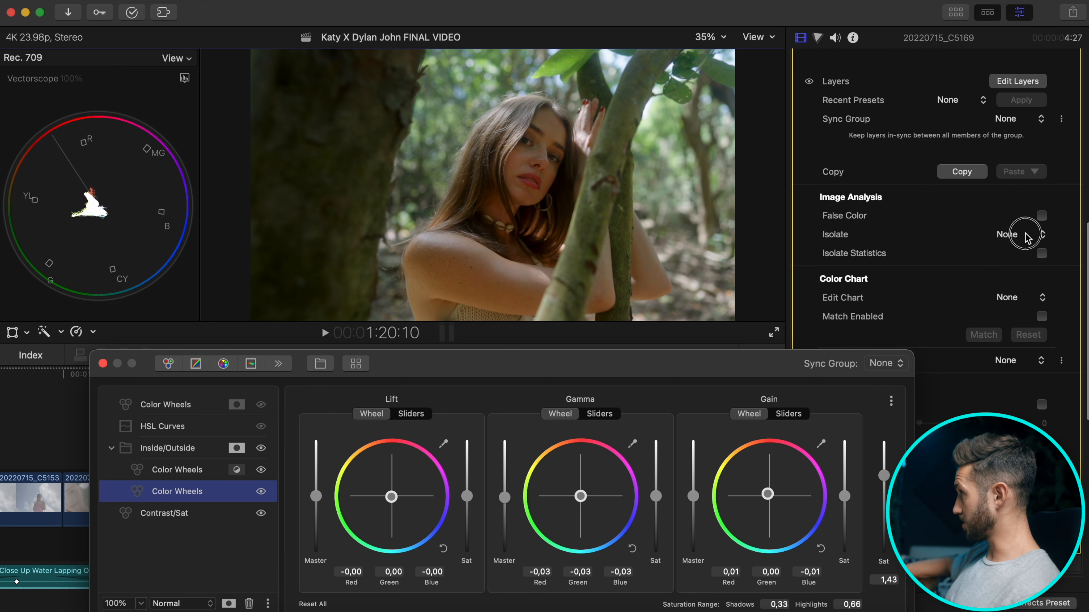
pyautogui.click(1039, 235)
pyautogui.click(1029, 270)
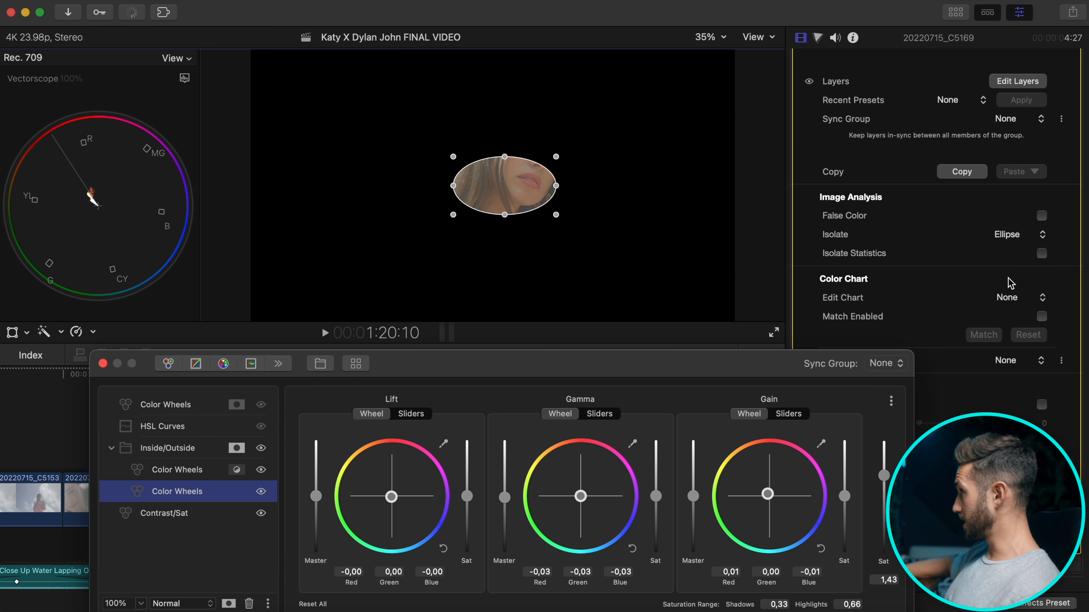
pyautogui.moveTo(509, 178); pyautogui.dragTo(544, 160)
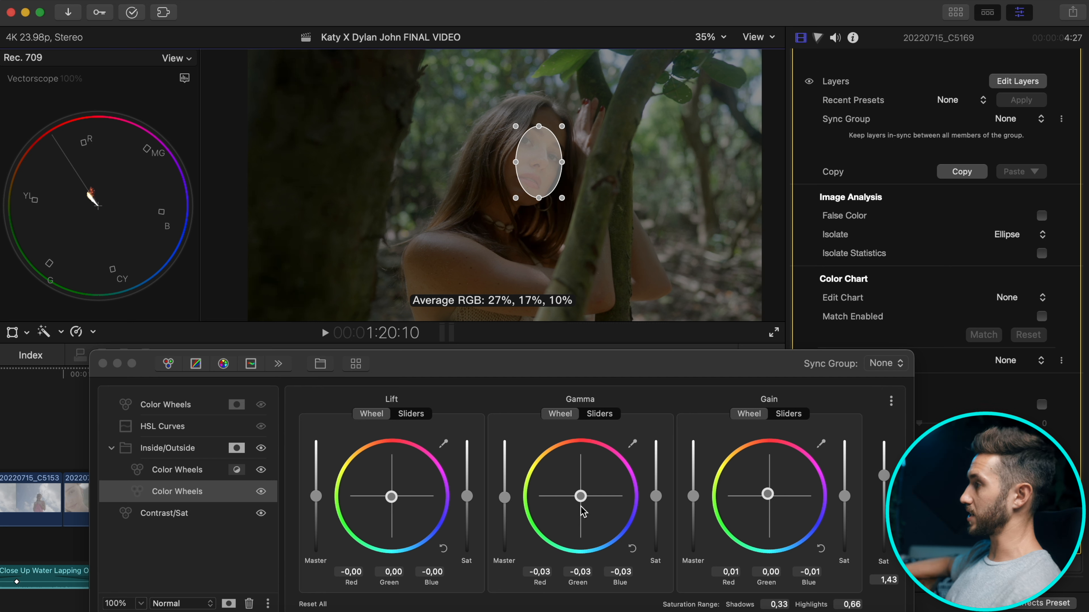
pyautogui.moveTo(583, 501); pyautogui.dragTo(595, 516)
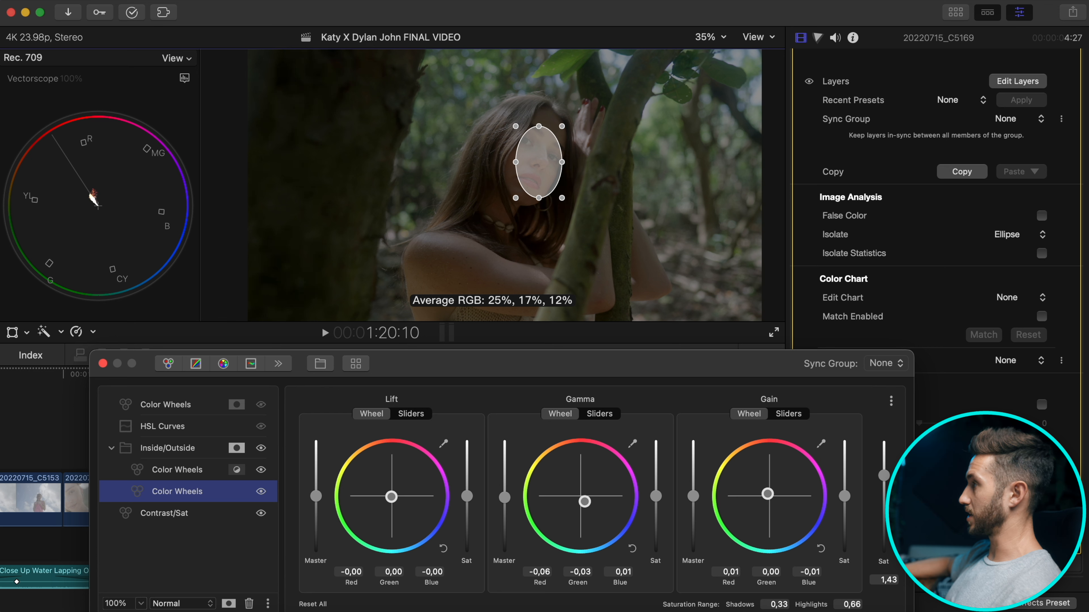
# Set Isolate back to None, compare Inside/Outside on and off, and enable the HSL Curves layer.
pyautogui.click(1020, 234)
pyautogui.click(1020, 207)
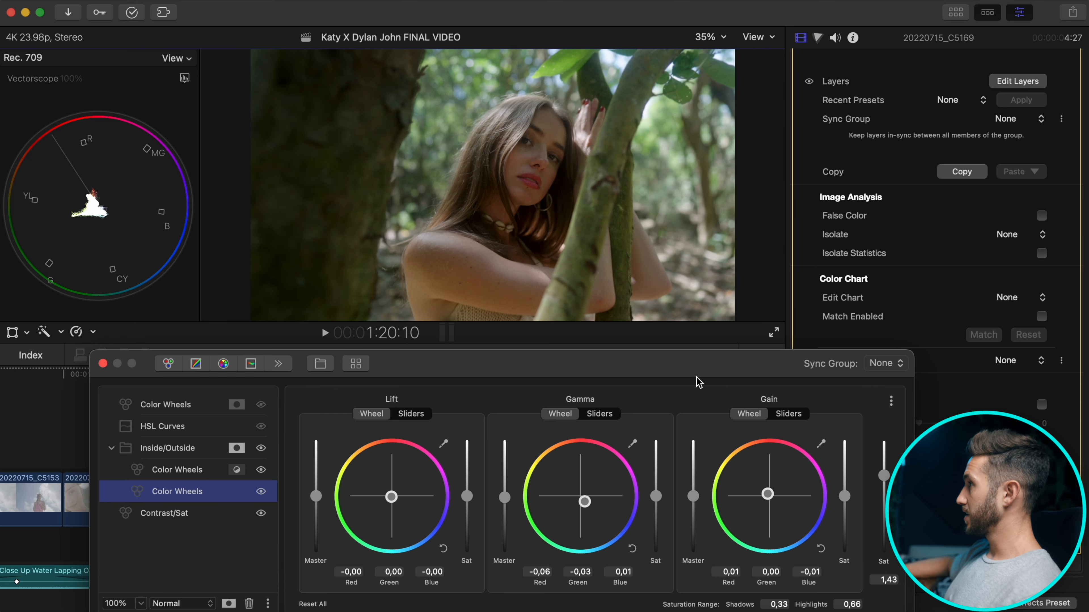
pyautogui.click(261, 449)
pyautogui.click(260, 449)
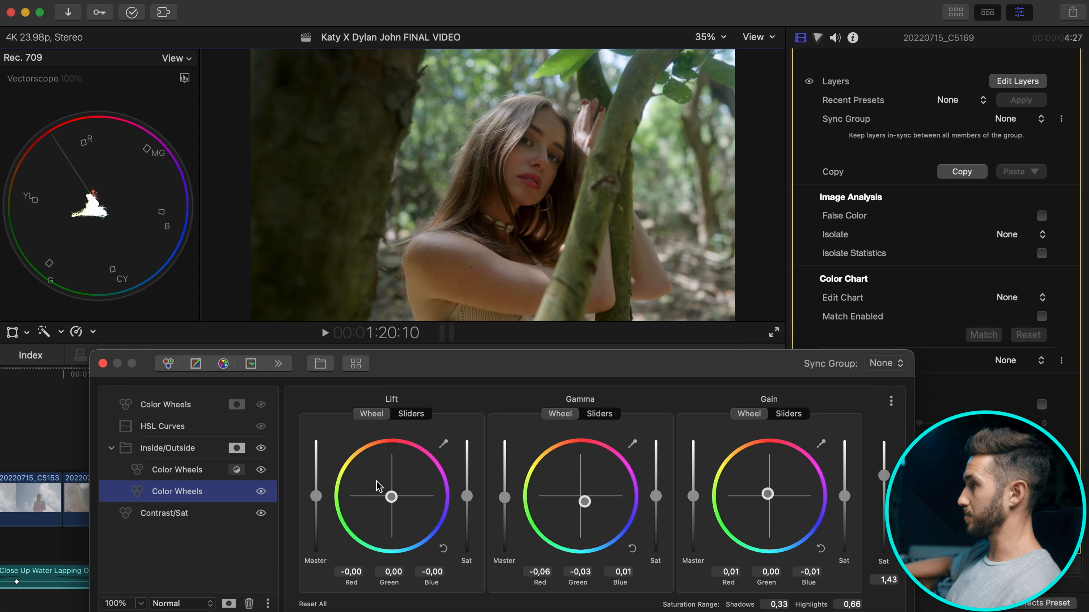
pyautogui.click(632, 549)
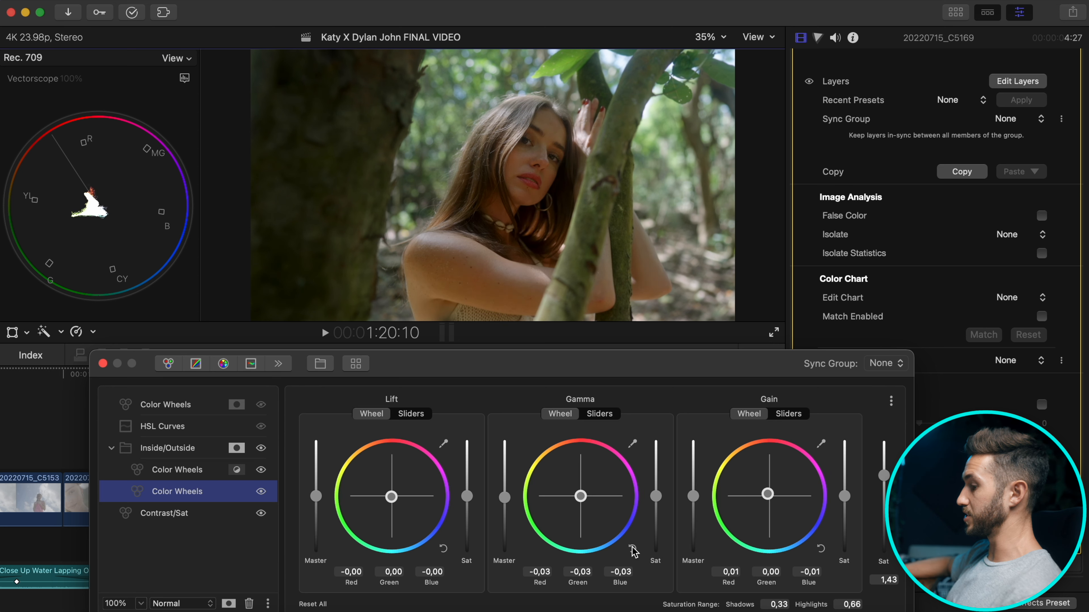
pyautogui.press('super+z')
pyautogui.click(222, 429)
pyautogui.click(261, 427)
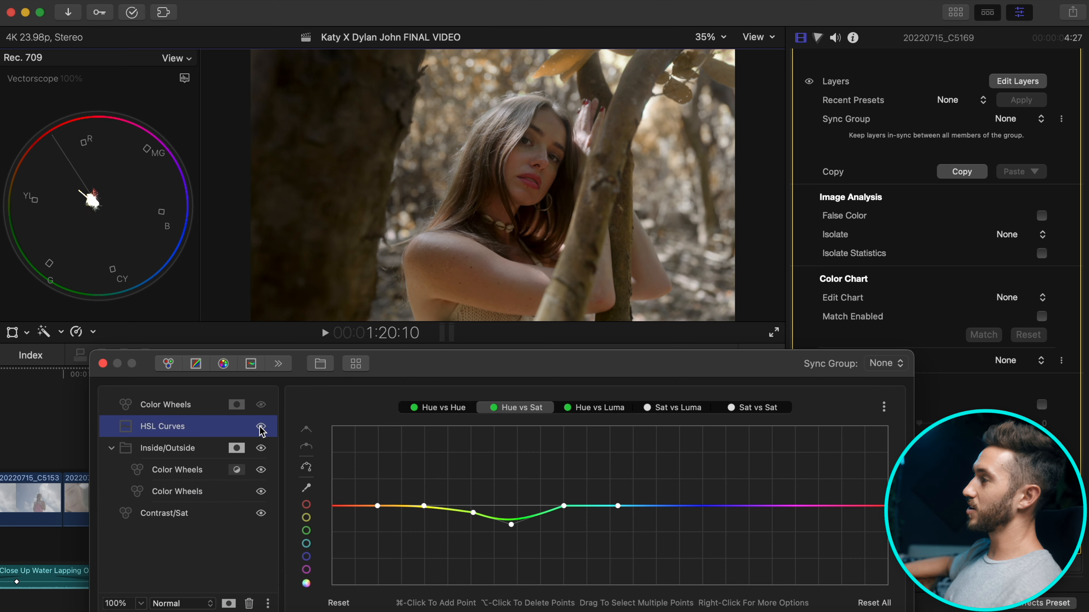
# Delete all the existing points to flatten the Hue vs Hue curve.
pyautogui.click(447, 410)
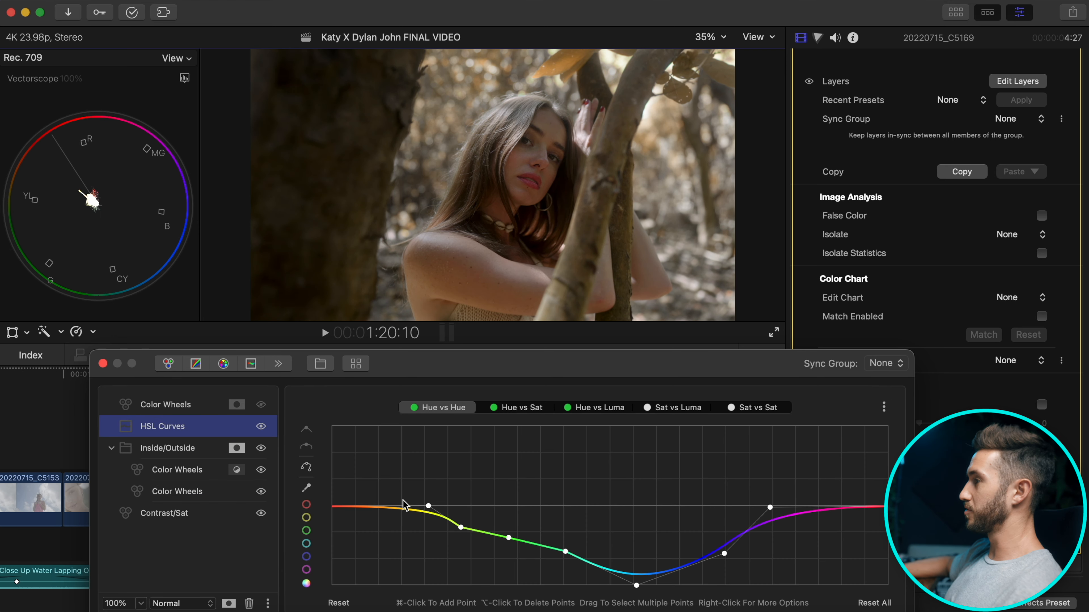
pyautogui.keyDown('alt'); pyautogui.click(566, 552); pyautogui.keyUp('alt')
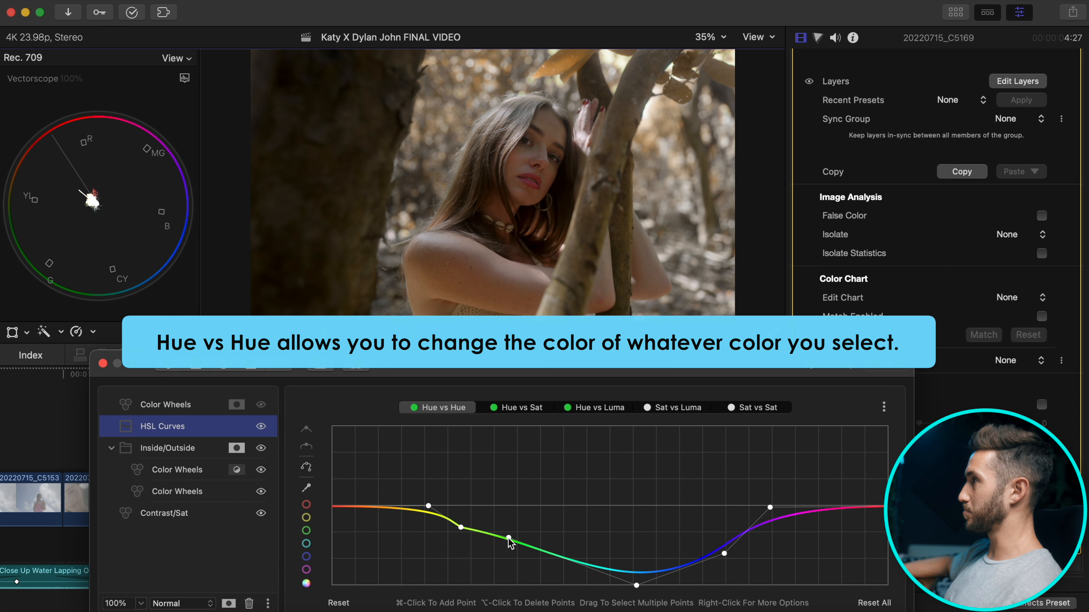
pyautogui.press('super+z')
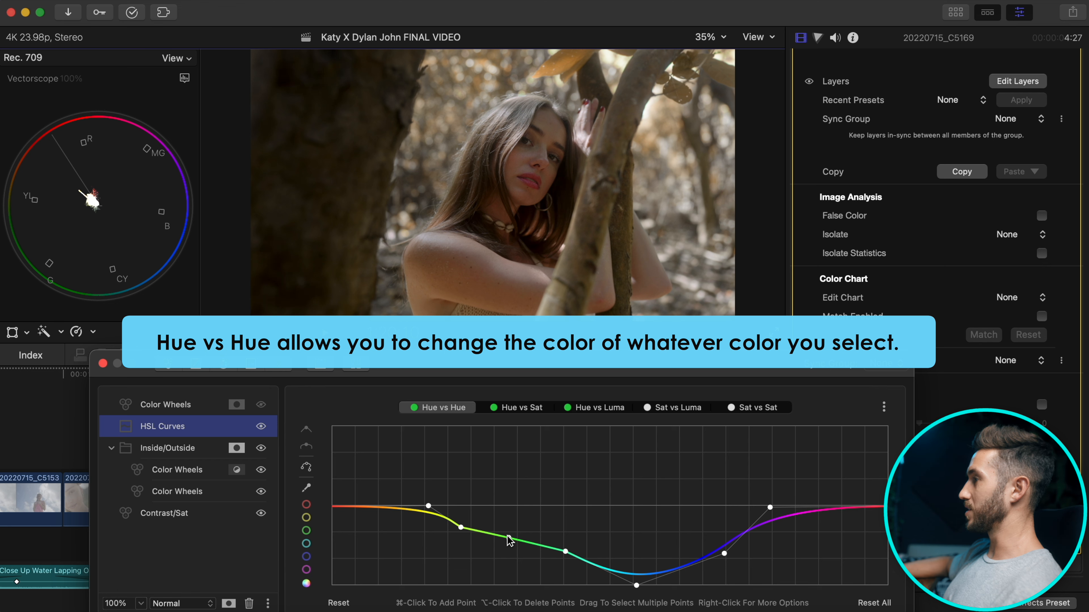
pyautogui.keyDown('alt'); pyautogui.click(769, 508); pyautogui.keyUp('alt')
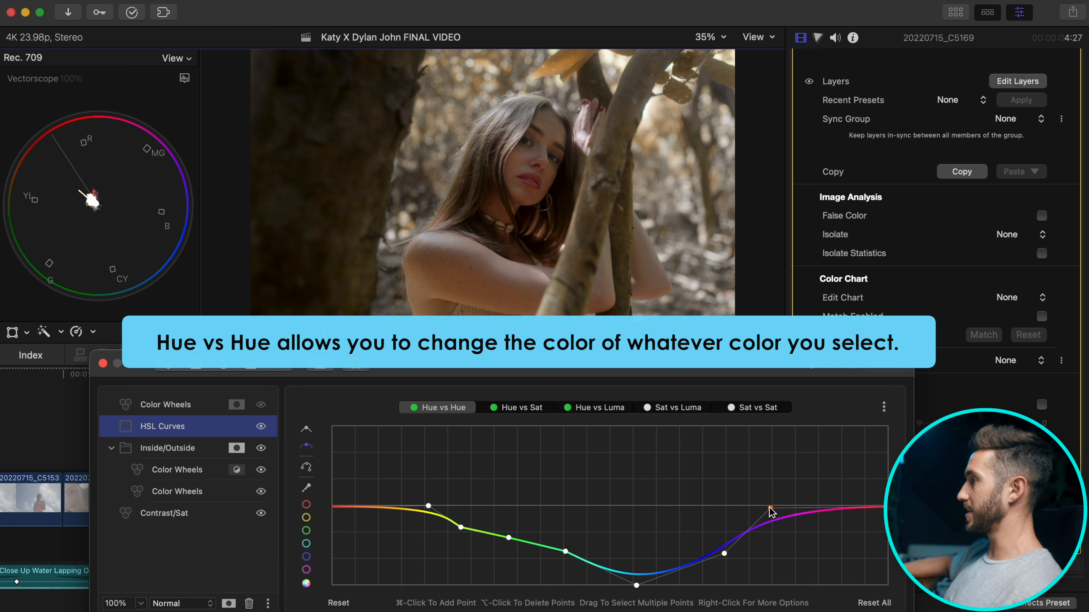
pyautogui.keyDown('alt'); pyautogui.click(724, 553); pyautogui.keyUp('alt')
pyautogui.click(637, 585)
pyautogui.keyDown('alt'); pyautogui.click(636, 586); pyautogui.keyUp('alt')
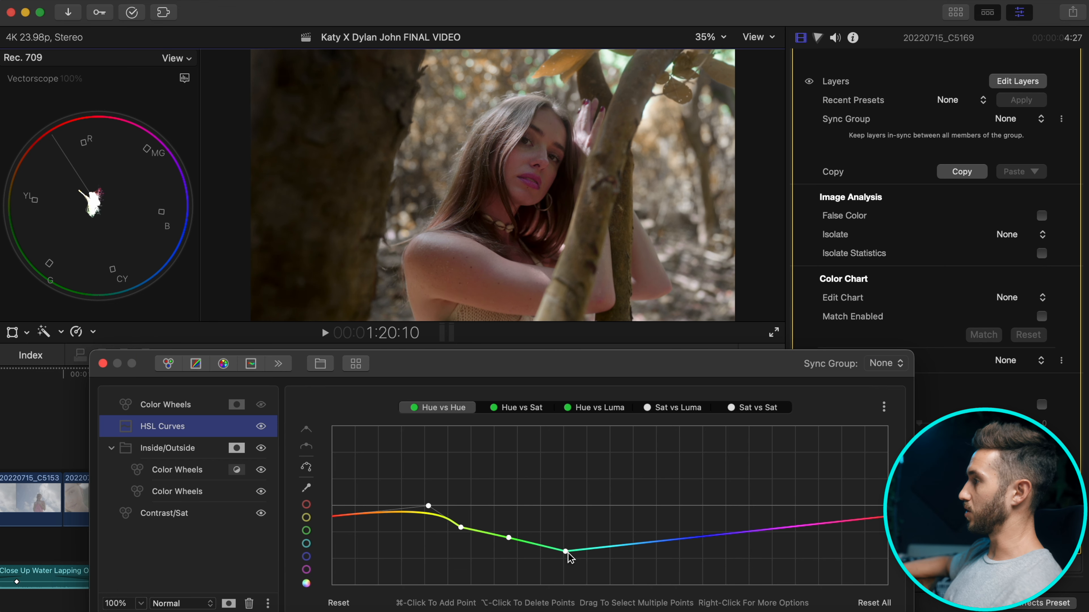
pyautogui.keyDown('alt'); pyautogui.click(566, 551); pyautogui.keyUp('alt')
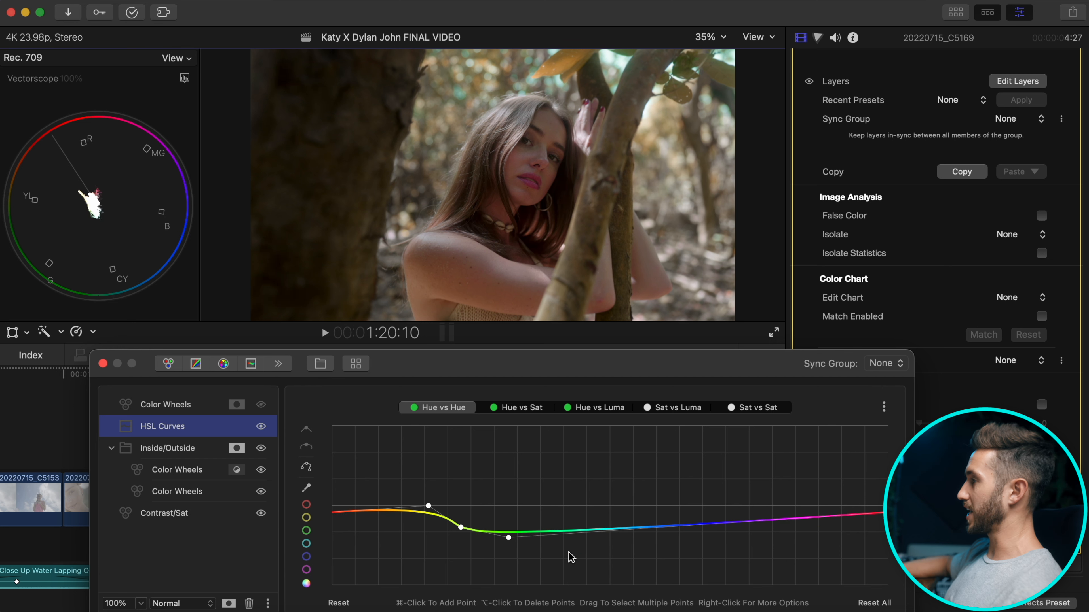
pyautogui.keyDown('alt'); pyautogui.click(508, 538); pyautogui.keyUp('alt')
pyautogui.click(461, 528)
pyautogui.keyDown('alt'); pyautogui.click(459, 529); pyautogui.keyUp('alt')
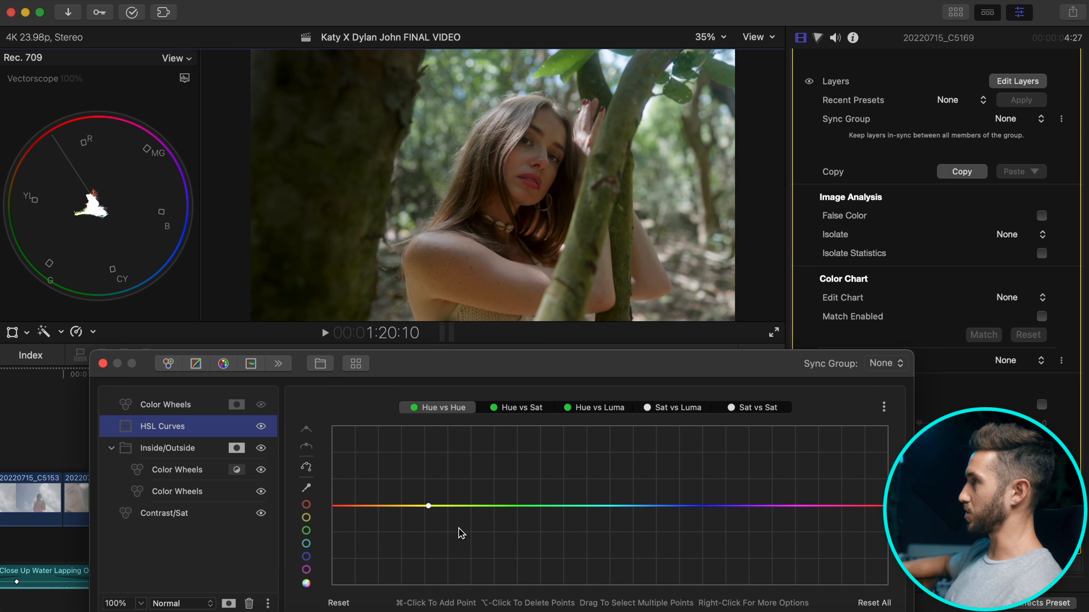
pyautogui.keyDown('alt'); pyautogui.click(428, 507); pyautogui.keyUp('alt')
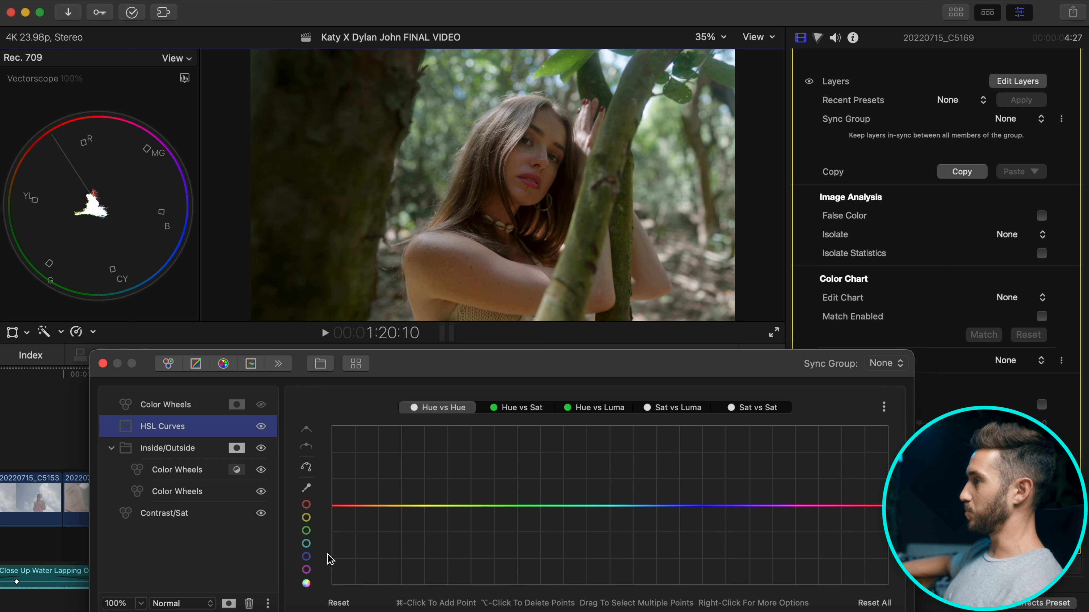
# Add new Hue vs Hue points and pull the green section down to warm the foliage.
pyautogui.keyDown('super'); pyautogui.click(428, 506); pyautogui.keyUp('super')
pyautogui.keyDown('alt'); pyautogui.click(469, 506); pyautogui.keyUp('alt')
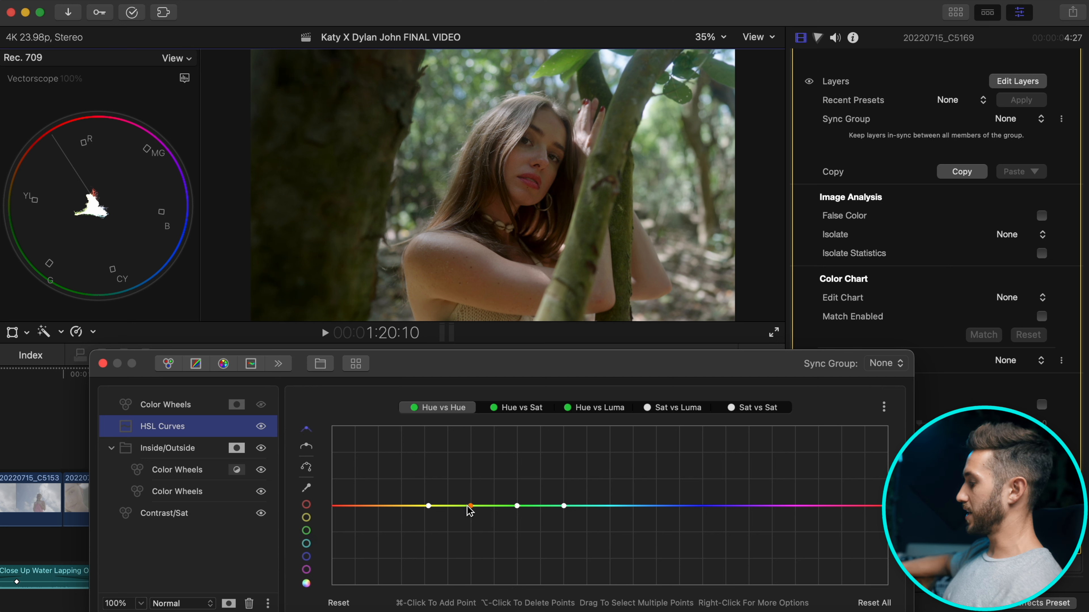
pyautogui.keyDown('super'); pyautogui.click(604, 505); pyautogui.keyUp('super')
pyautogui.keyDown('alt'); pyautogui.click(563, 506); pyautogui.keyUp('alt')
pyautogui.moveTo(517, 506); pyautogui.dragTo(510, 570)
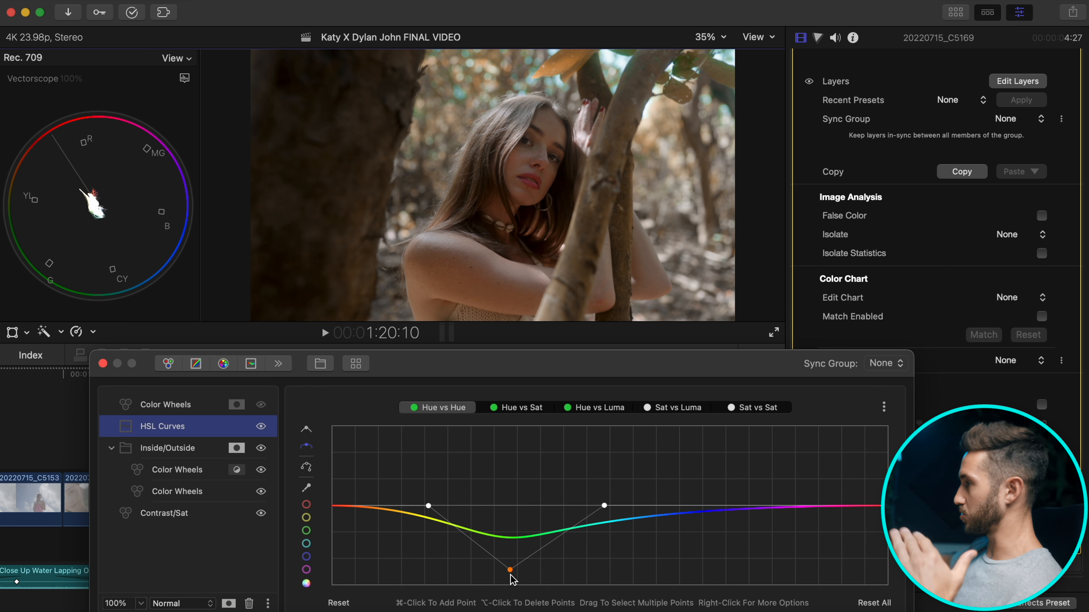
pyautogui.moveTo(510, 571); pyautogui.dragTo(510, 576)
# Check the green point on the Hue vs Sat curve and test green brightness on Hue vs Luma.
pyautogui.click(518, 407)
pyautogui.click(513, 524)
pyautogui.moveTo(513, 525)
pyautogui.mouseDown()
pyautogui.moveTo(513, 513)
pyautogui.moveTo(513, 525)
pyautogui.mouseUp()
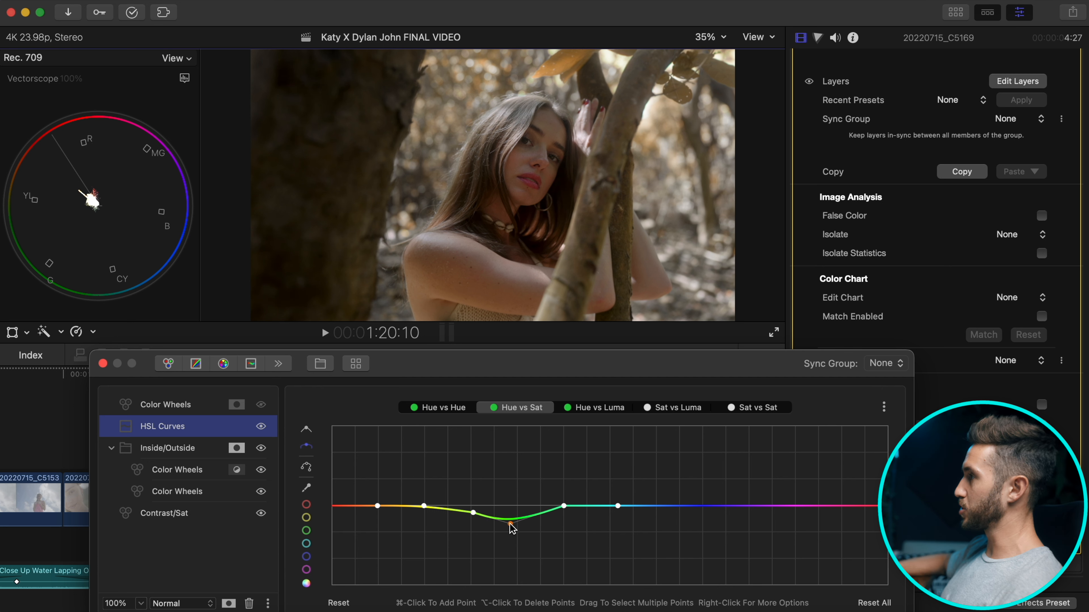
pyautogui.click(613, 415)
pyautogui.moveTo(472, 520)
pyautogui.mouseDown()
pyautogui.moveTo(466, 503)
pyautogui.moveTo(470, 528)
pyautogui.mouseUp()
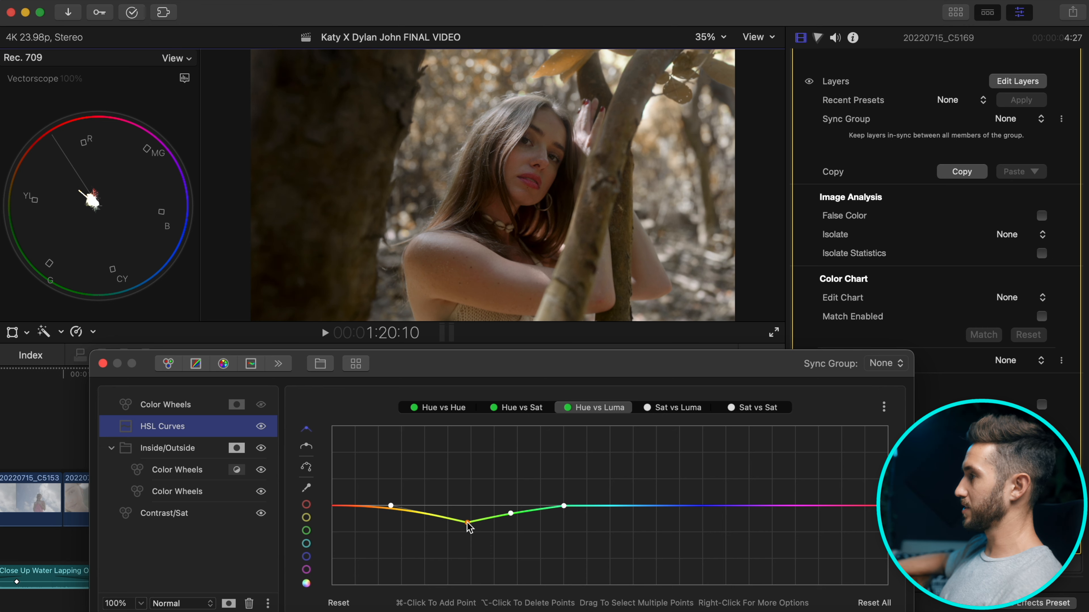
pyautogui.rightClick(468, 524)
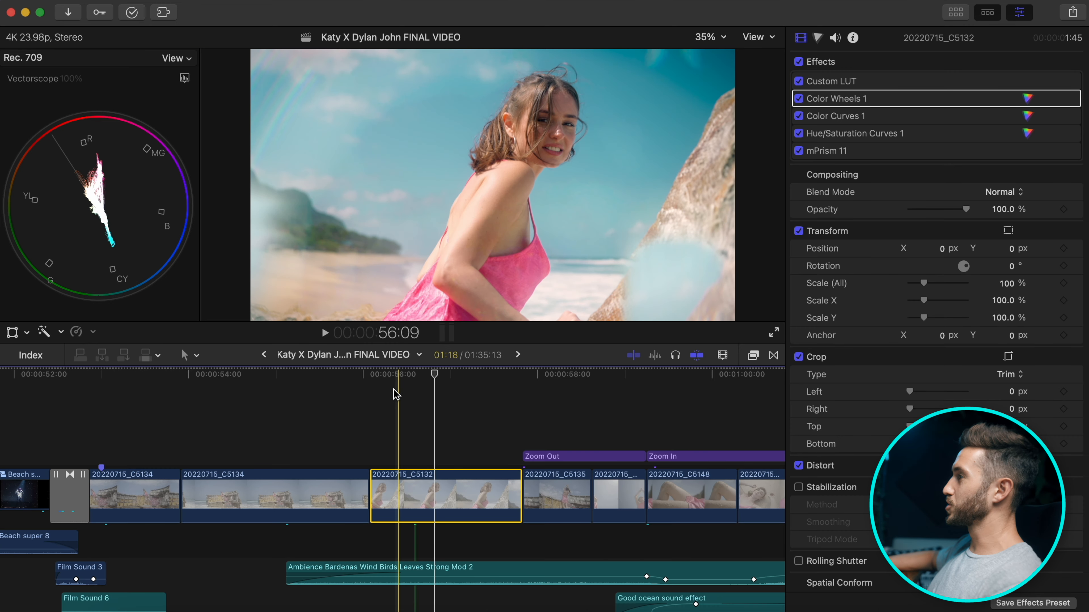
# Select beach clip C5132 and set the scope to a luma-only Waveform.
pyautogui.click(386, 383)
pyautogui.click(414, 481)
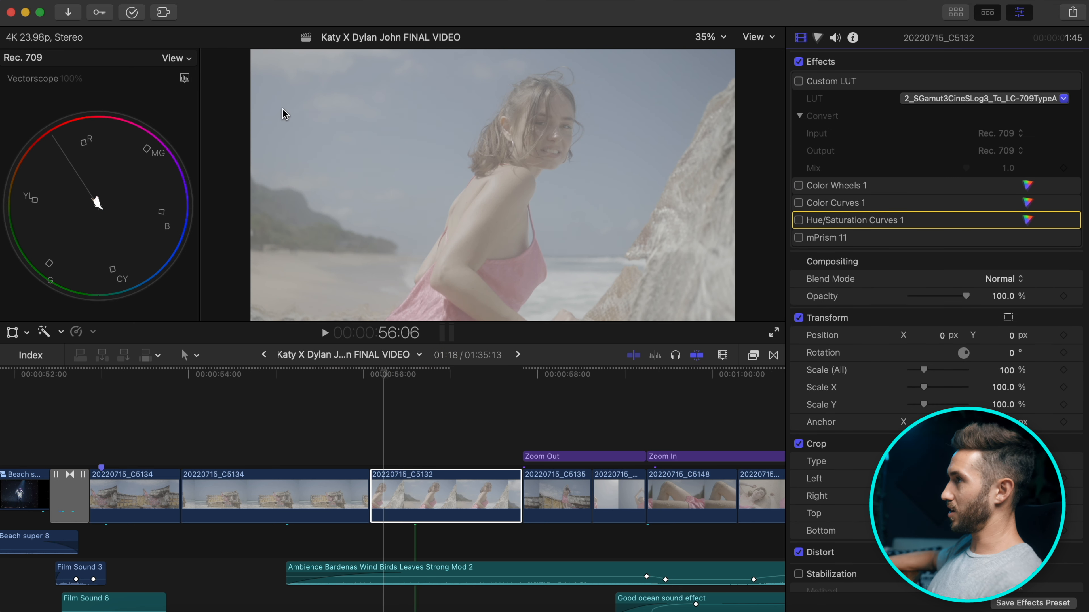
pyautogui.click(184, 78)
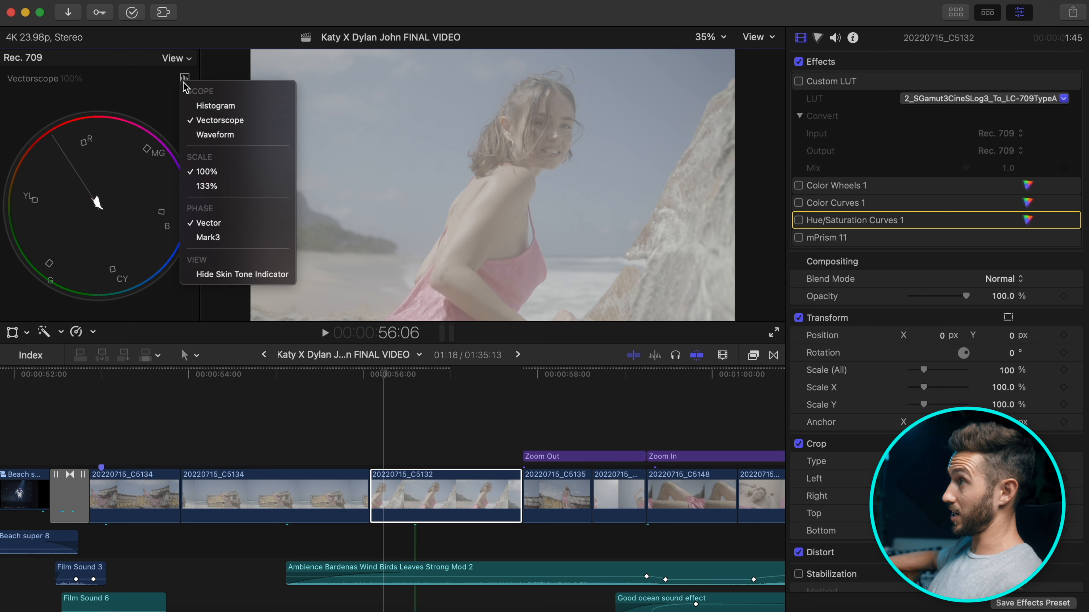
pyautogui.click(215, 136)
pyautogui.click(184, 77)
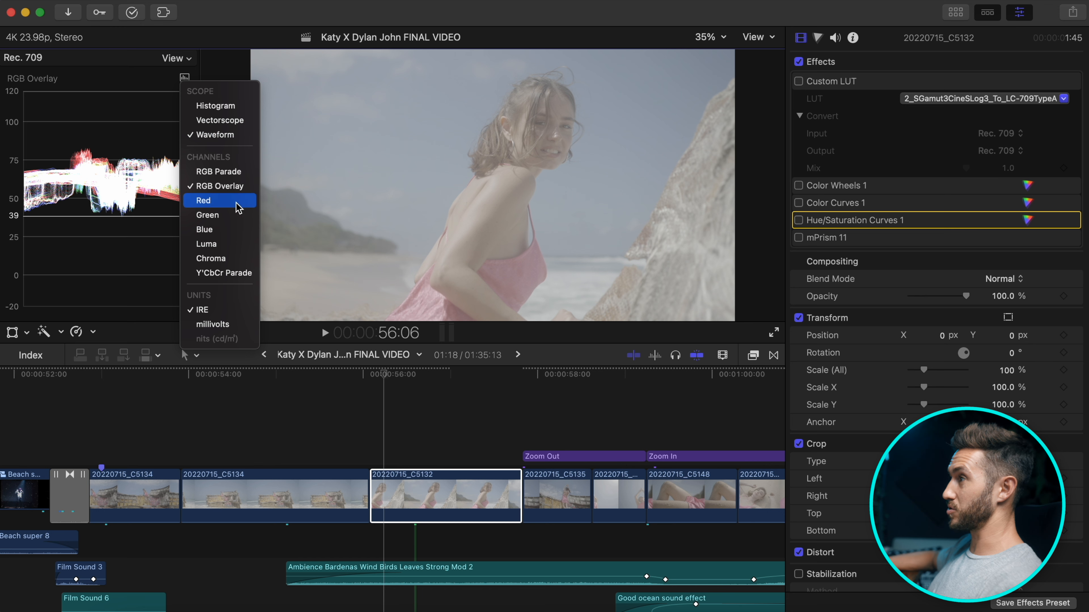
pyautogui.click(220, 245)
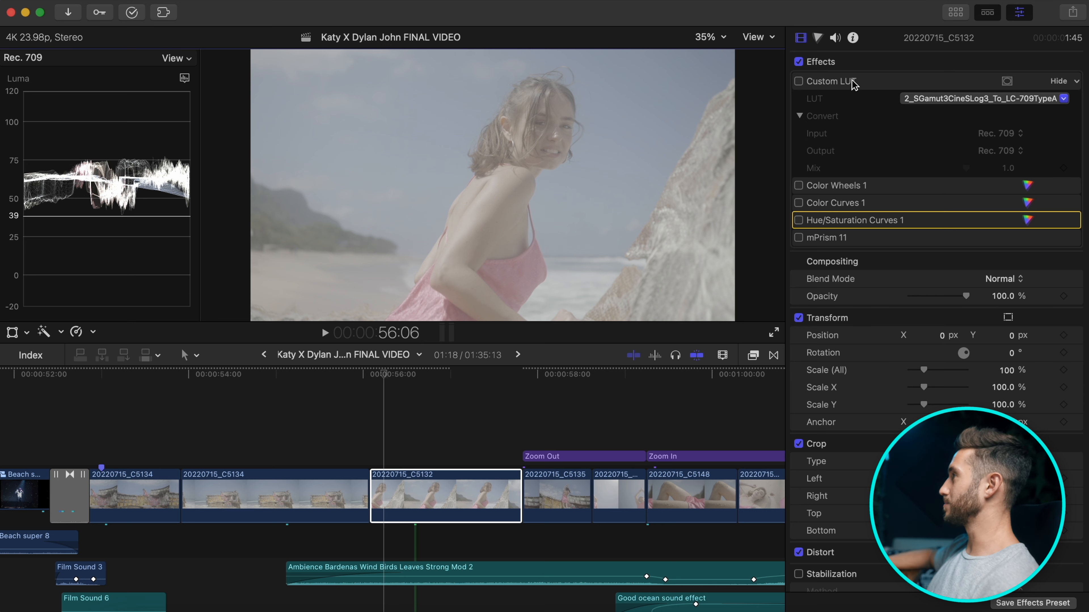
# Re-enable Custom LUT, Color Wheels 1 and Color Curves 1 on C5132 and open the Color Curves 1 editor.
pyautogui.click(799, 82)
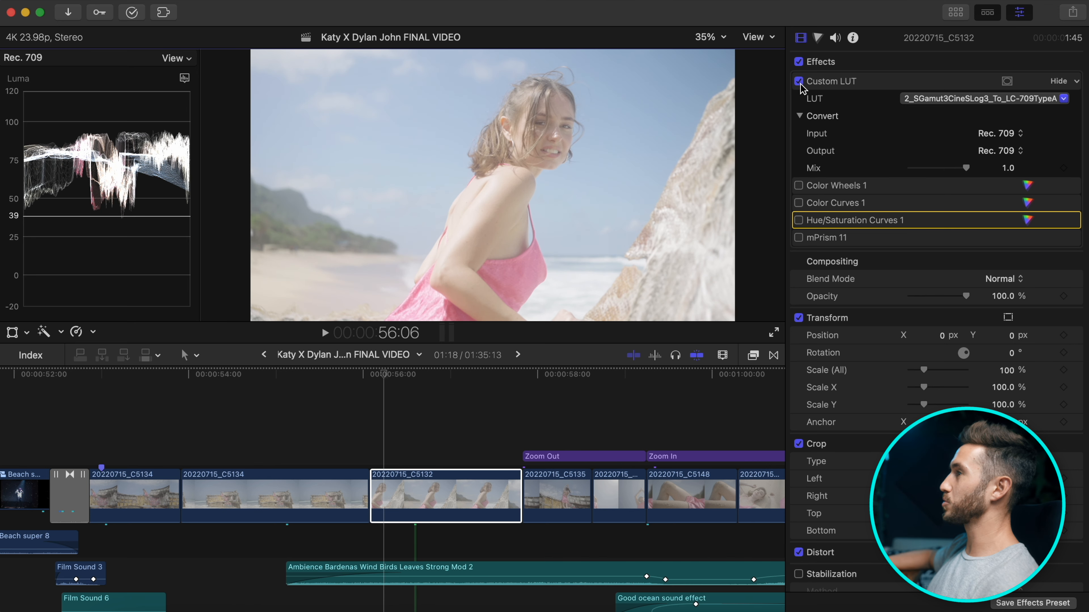
pyautogui.click(799, 82)
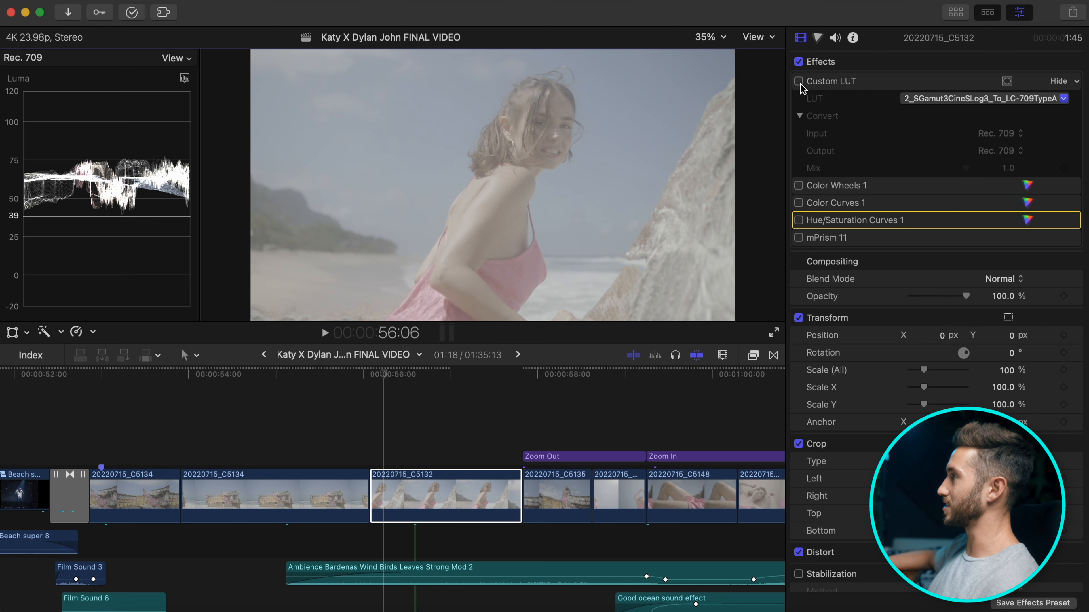
pyautogui.click(799, 82)
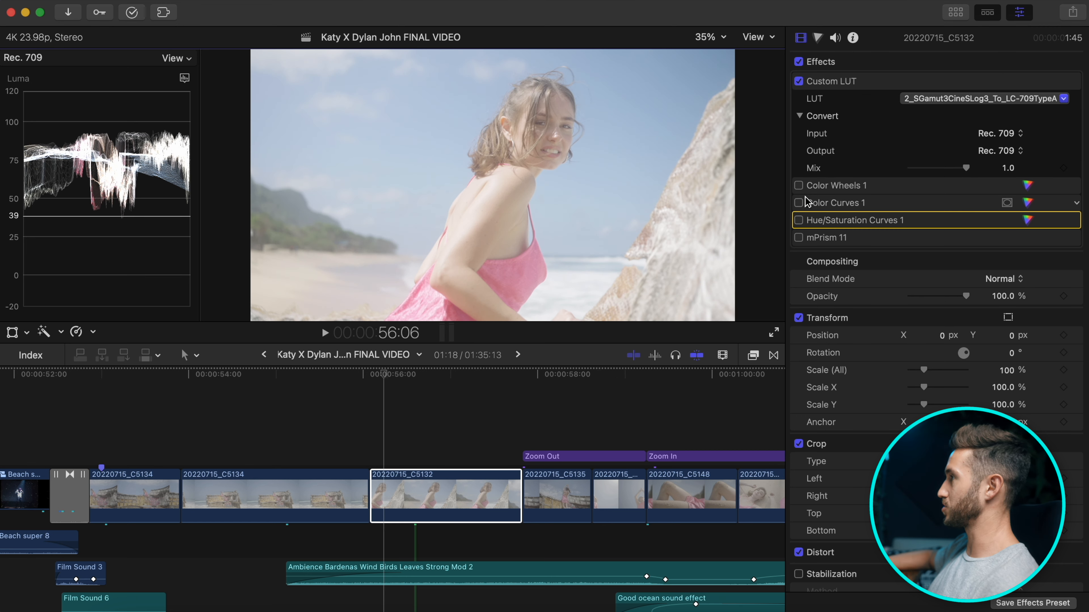
pyautogui.click(799, 185)
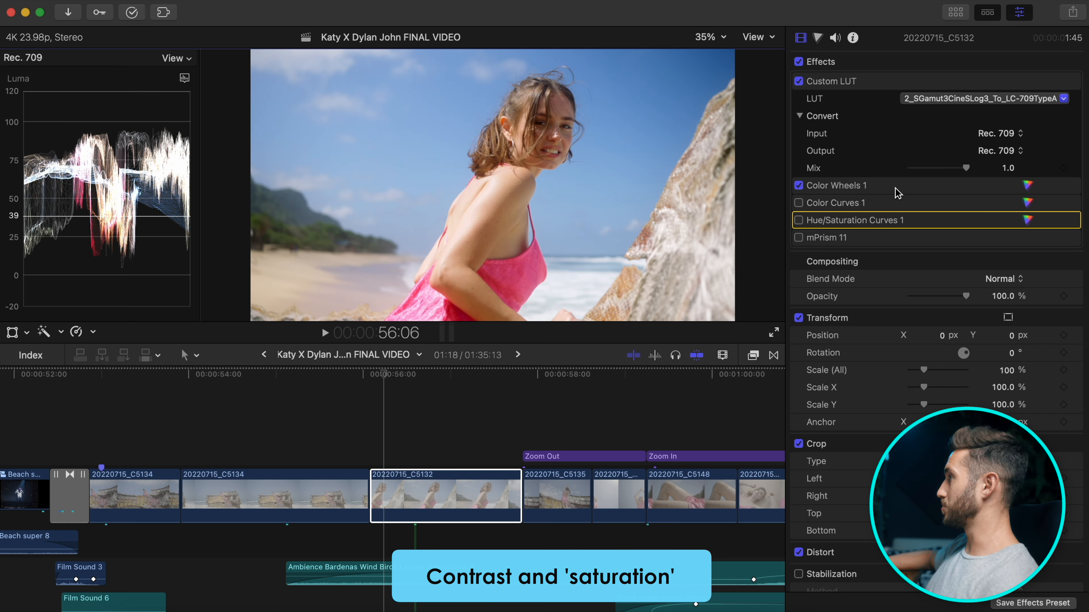
pyautogui.click(798, 203)
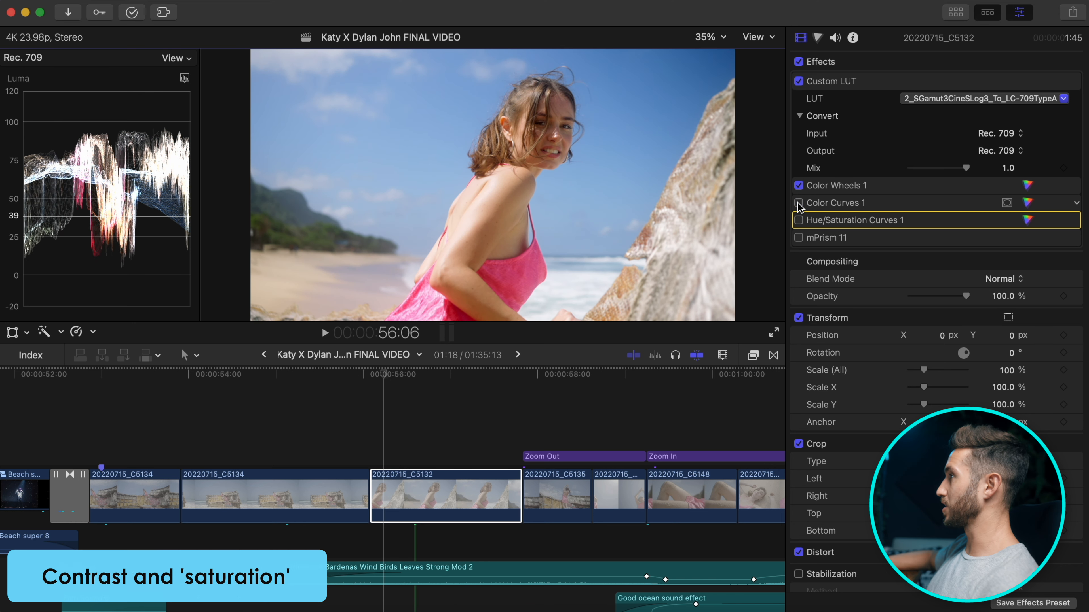
pyautogui.click(1027, 204)
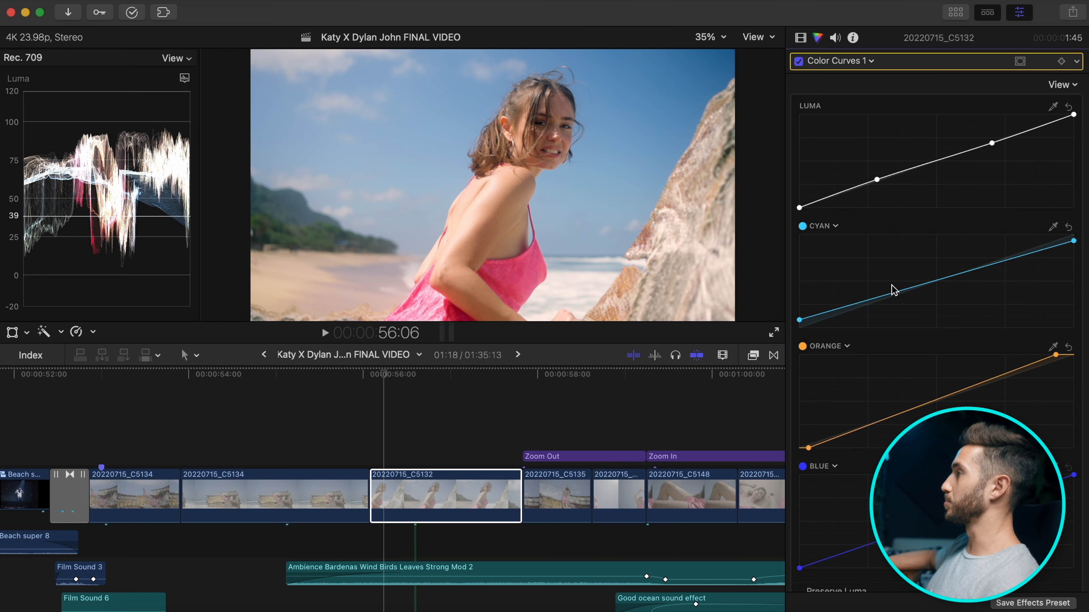
# Reset the hue curves, turn the Red curve into Cyan, and lower the Cyan highlights.
pyautogui.scroll(-1, 891, 287)
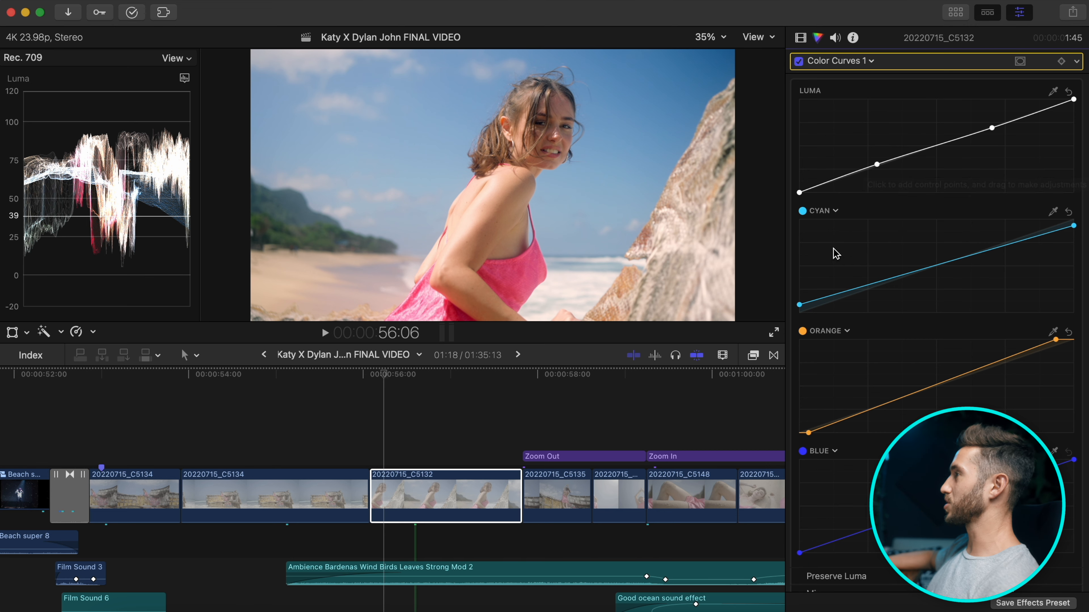
pyautogui.scroll(-2, 841, 233)
pyautogui.moveTo(833, 210)
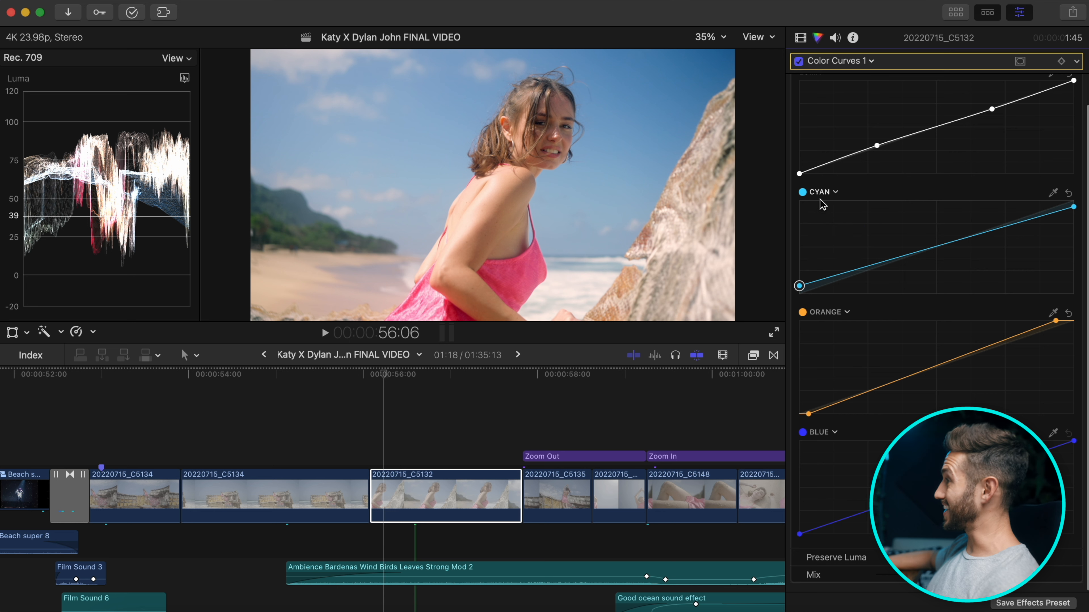
pyautogui.click(1068, 193)
pyautogui.click(1068, 313)
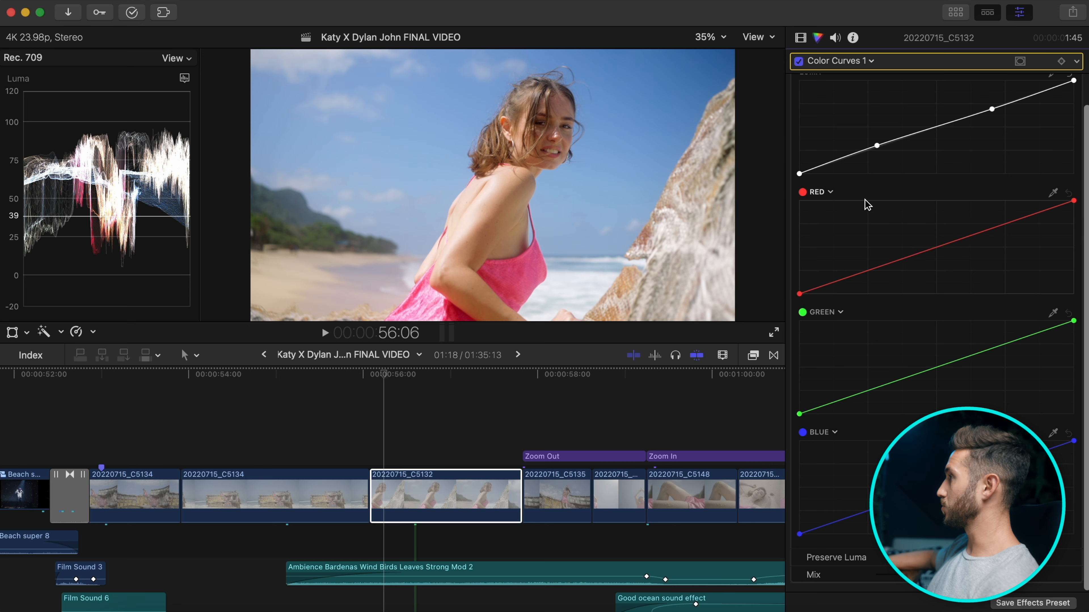
pyautogui.click(831, 193)
pyautogui.moveTo(840, 237); pyautogui.dragTo(794, 285)
pyautogui.moveTo(1073, 200); pyautogui.dragTo(1069, 206)
pyautogui.click(800, 288)
pyautogui.moveTo(796, 287); pyautogui.dragTo(794, 286)
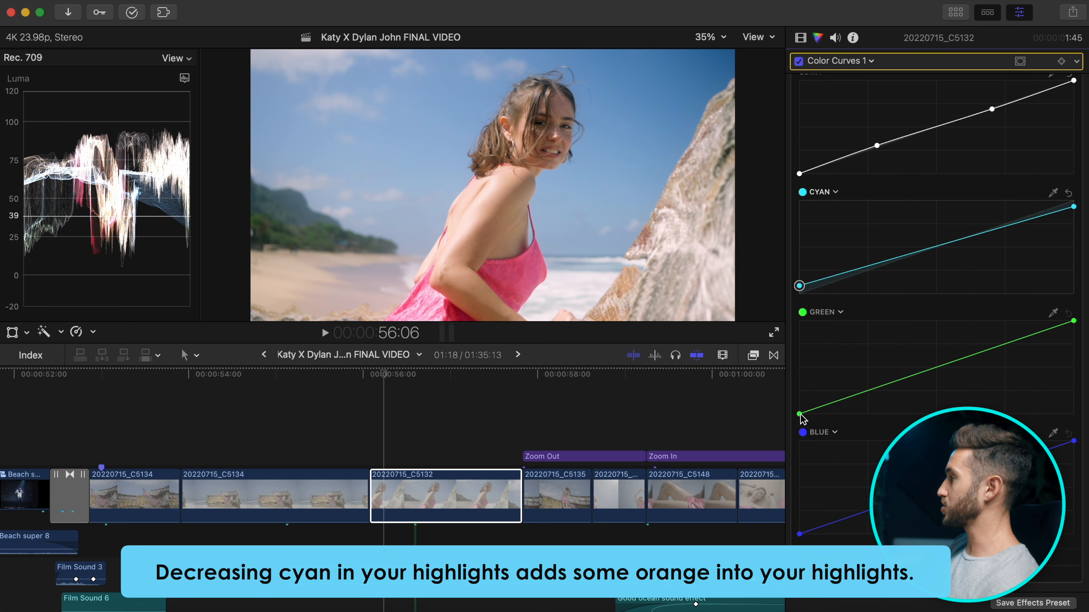
# Turn the Green curve into Orange and pull its shadow and highlight points inward.
pyautogui.click(840, 312)
pyautogui.moveTo(810, 372); pyautogui.dragTo(778, 290)
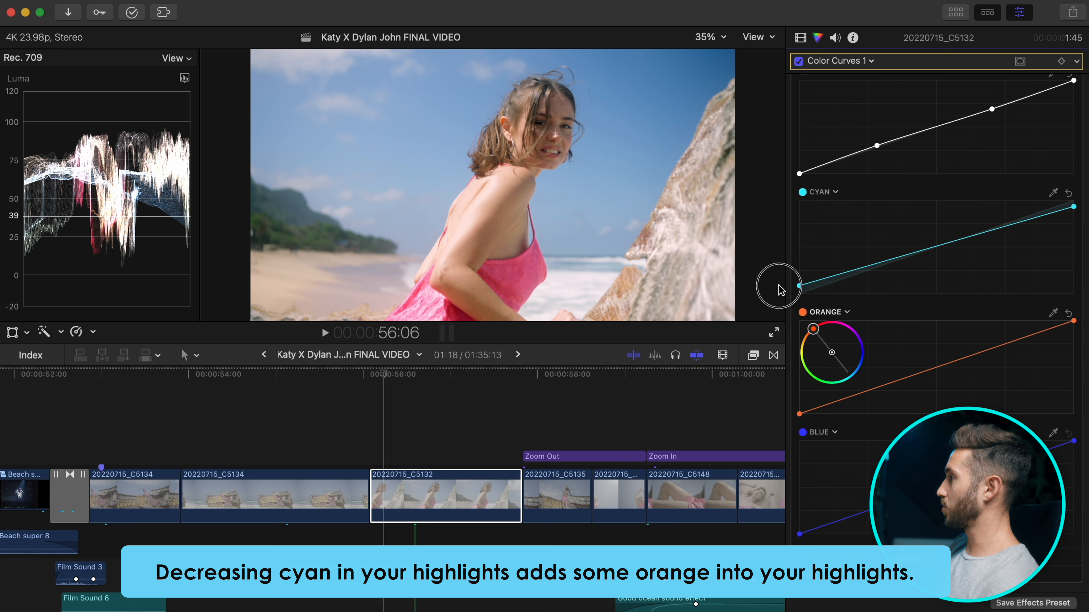
pyautogui.click(802, 414)
pyautogui.moveTo(805, 418); pyautogui.dragTo(812, 423)
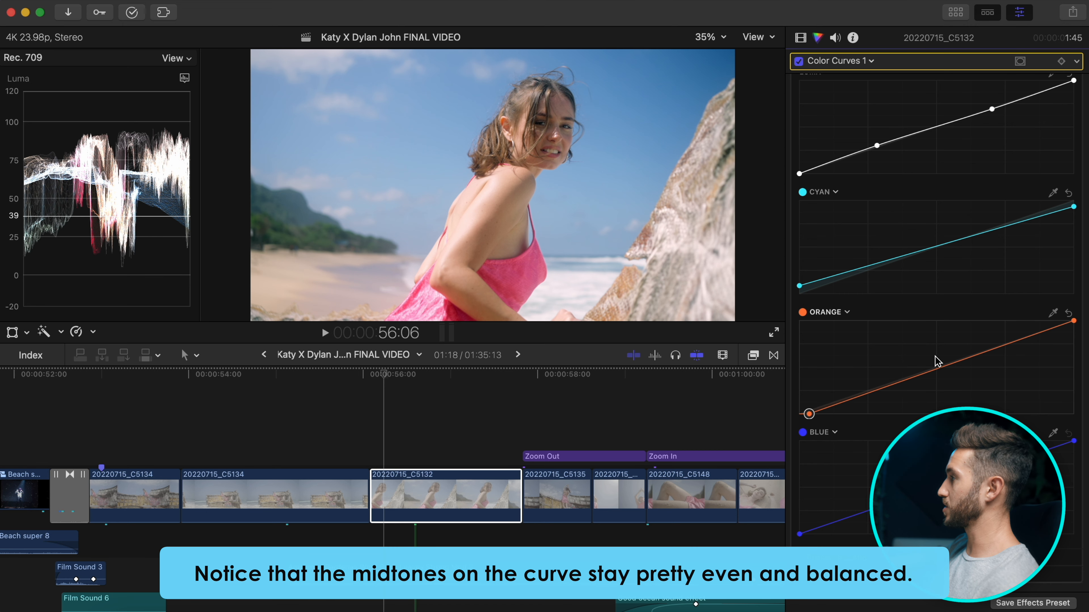
pyautogui.moveTo(1074, 320); pyautogui.dragTo(1058, 319)
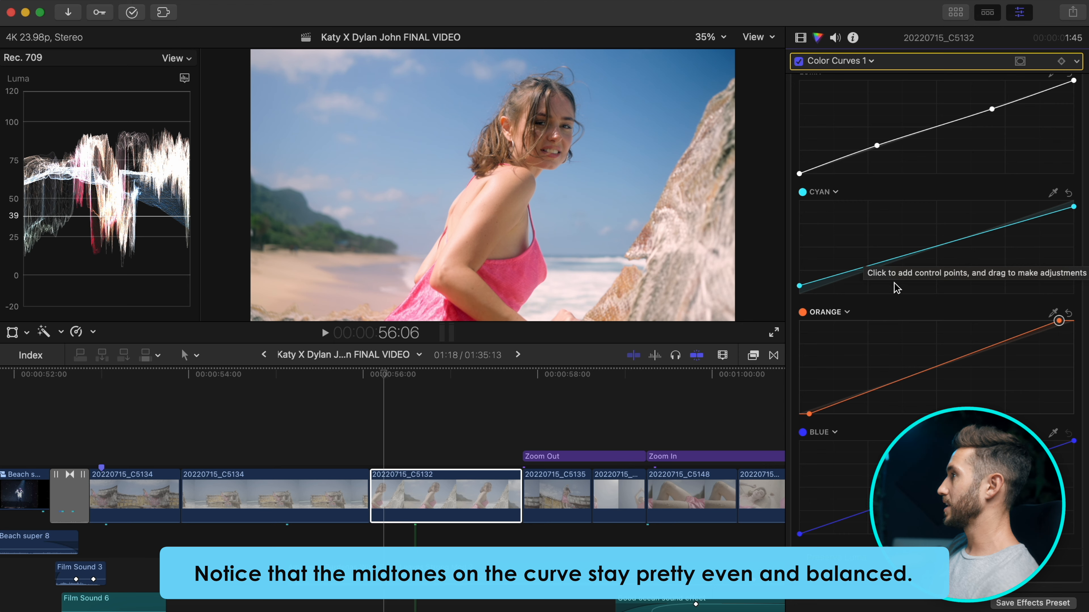
# Add a gentle midtone point to the Orange curve, then return to clip C5132's effects list.
pyautogui.click(929, 250)
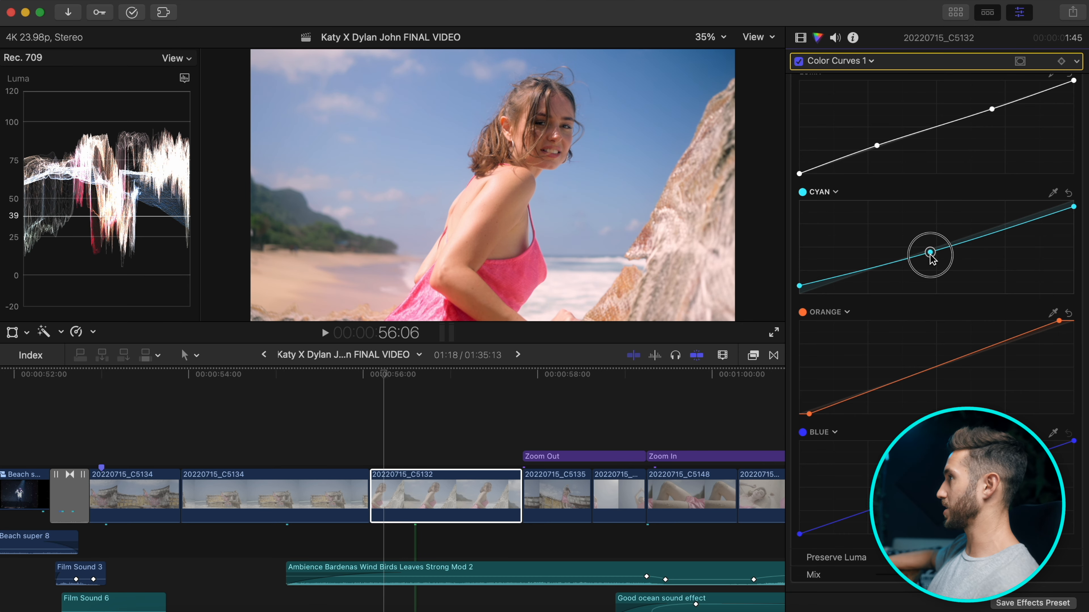
pyautogui.press('Delete')
pyautogui.click(915, 375)
pyautogui.moveTo(915, 375); pyautogui.dragTo(916, 381)
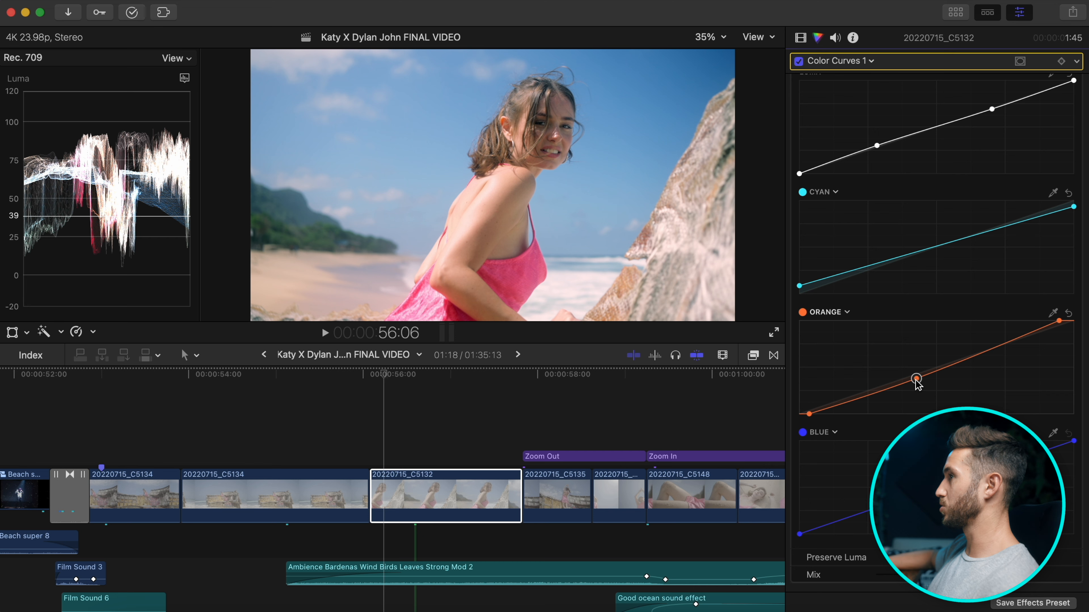
pyautogui.moveTo(916, 379); pyautogui.dragTo(923, 373)
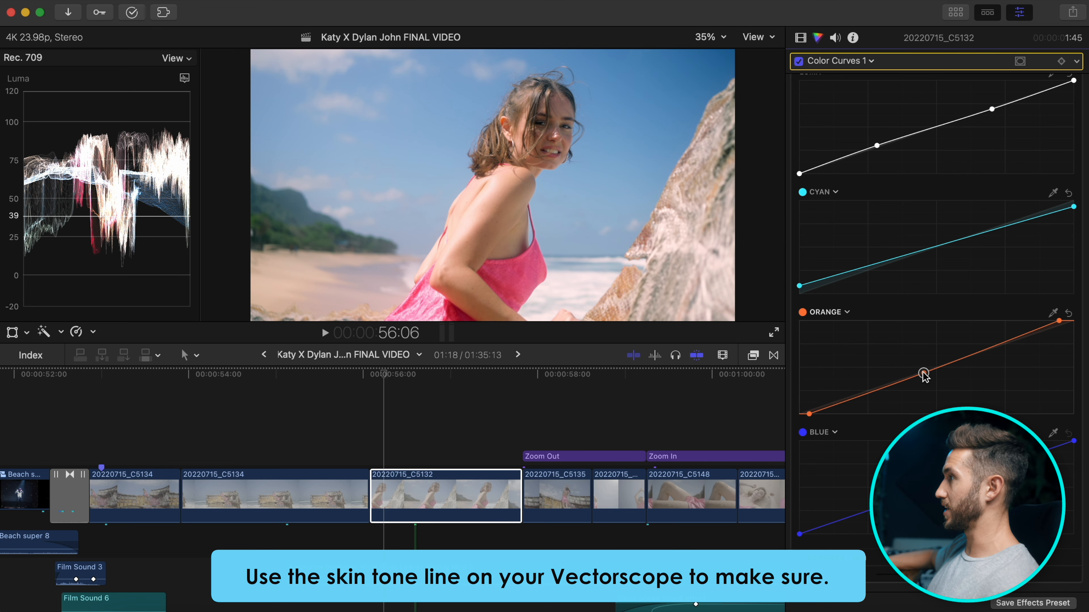
pyautogui.scroll(2, 907, 142)
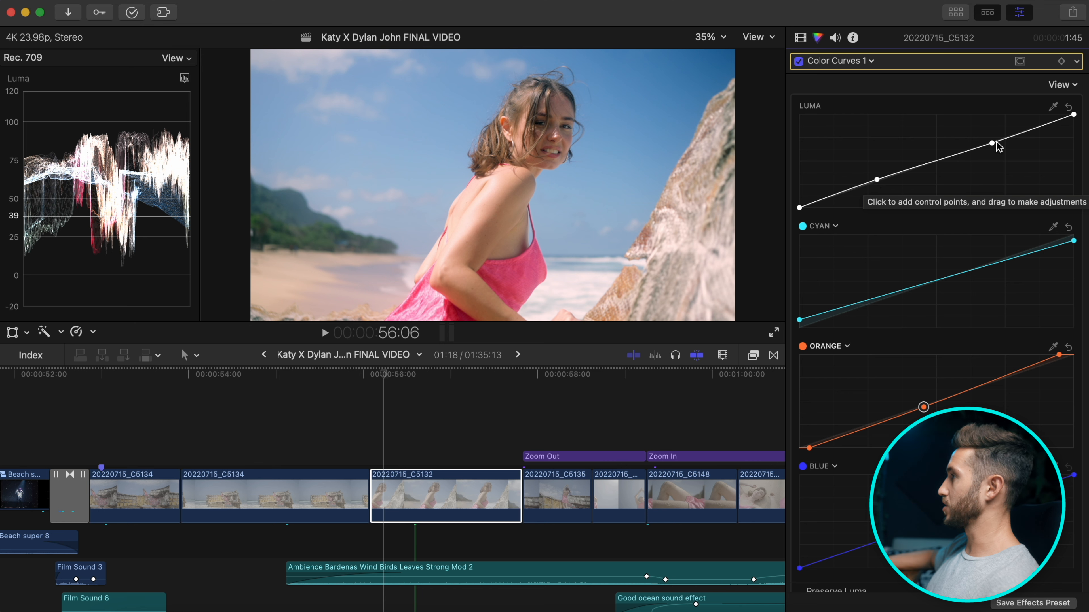
pyautogui.click(799, 63)
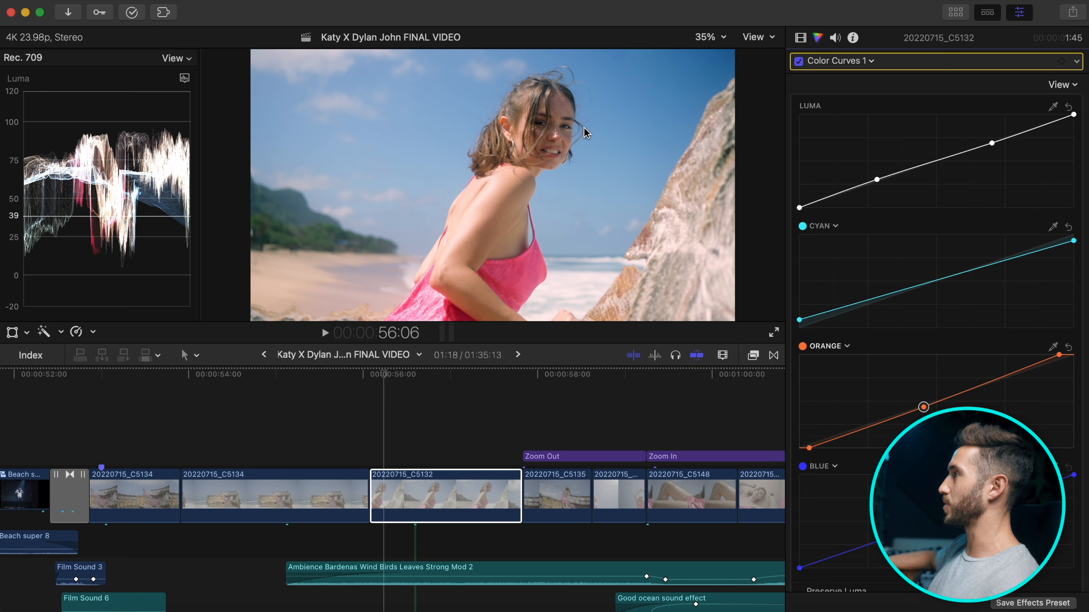
pyautogui.click(799, 204)
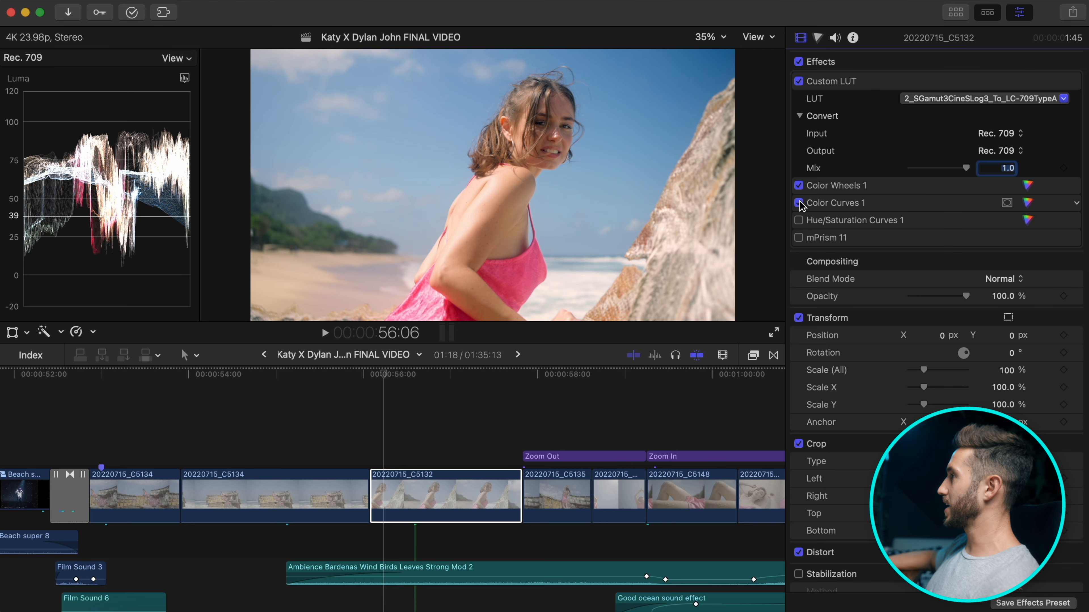
# Enable Hue/Saturation Curves 1 and reset its Hue vs Luma curve.
pyautogui.click(799, 224)
pyautogui.click(798, 222)
pyautogui.click(1028, 219)
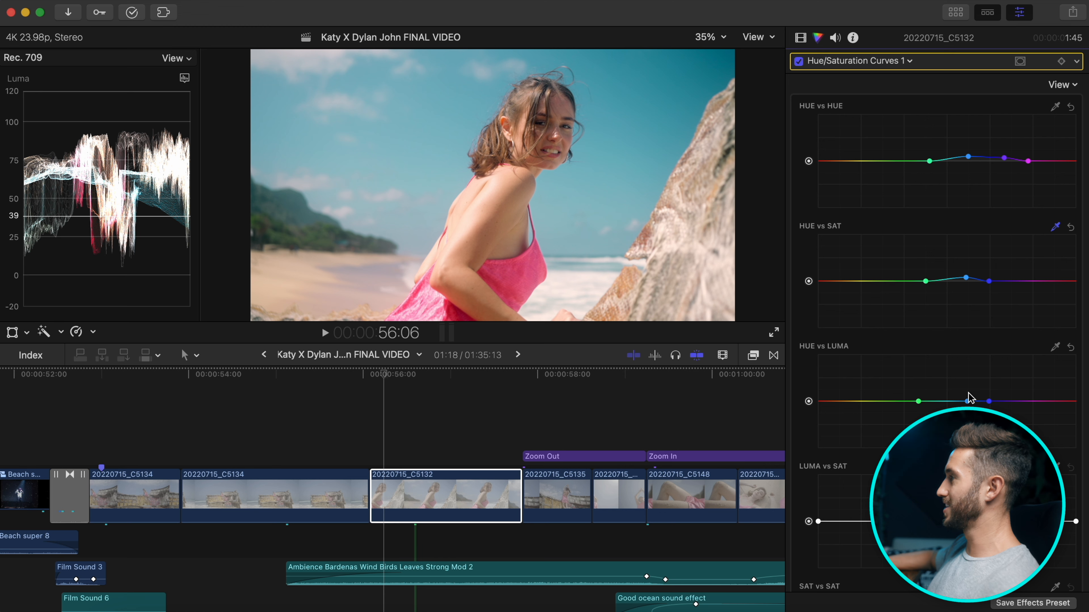
pyautogui.click(1070, 347)
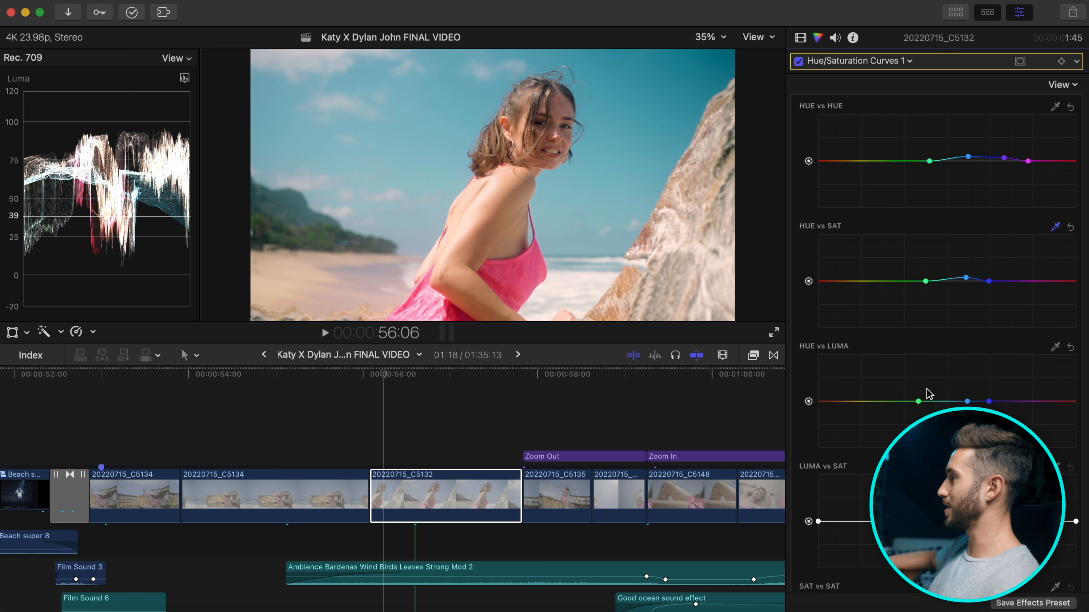
pyautogui.scroll(-8, 926, 389)
# Toggle all effects off and on to compare, and enable mPrism 11.
pyautogui.click(800, 38)
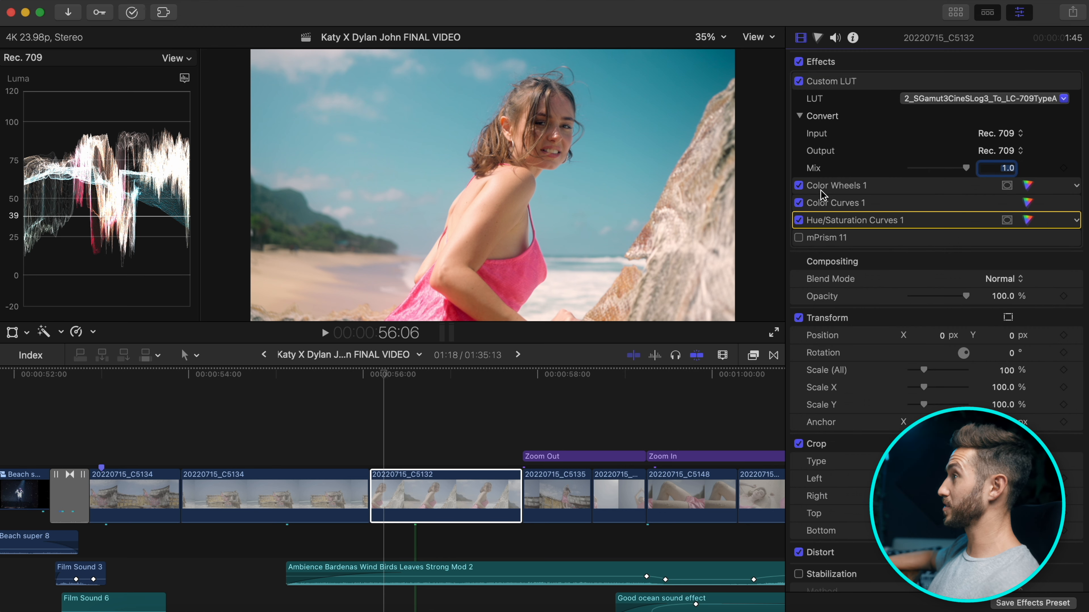
pyautogui.click(798, 62)
pyautogui.click(799, 62)
pyautogui.click(799, 238)
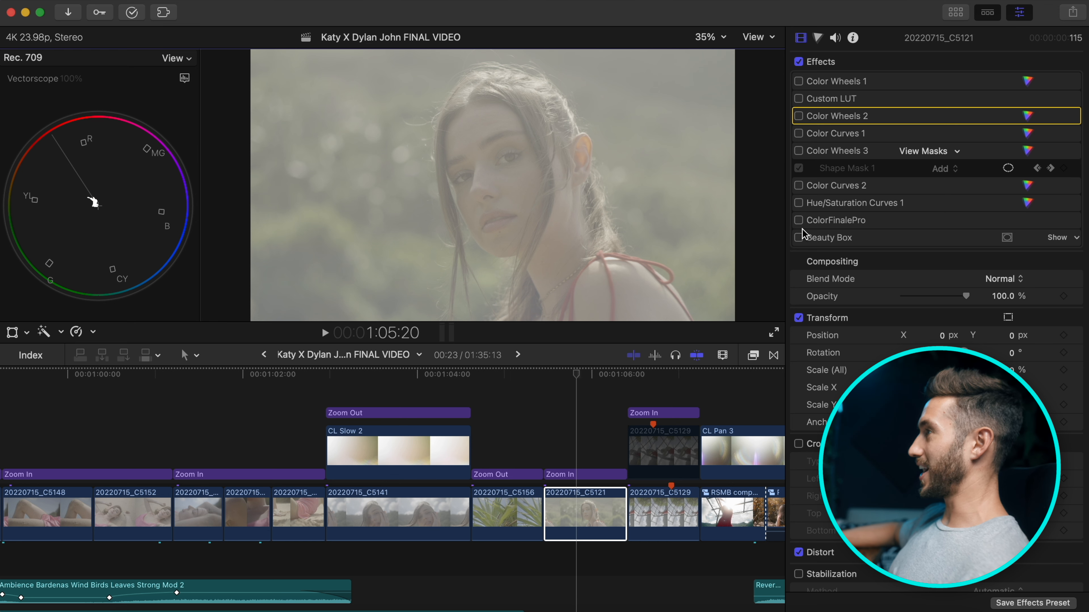
# Select clip C5121 and try cropping it down to the face area.
pyautogui.click(806, 82)
pyautogui.click(800, 82)
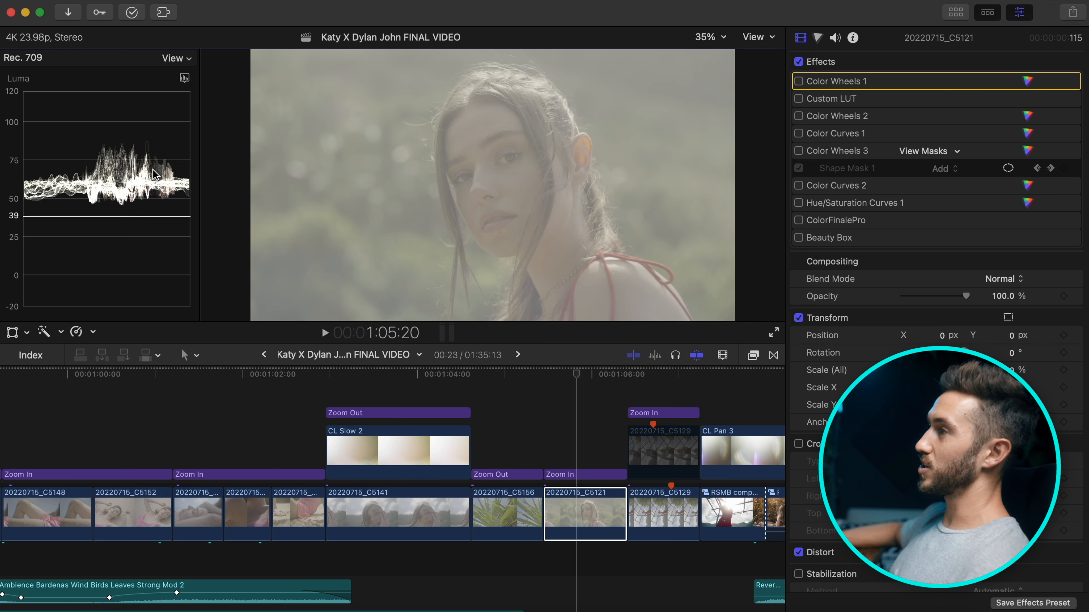
pyautogui.click(585, 512)
pyautogui.click(798, 444)
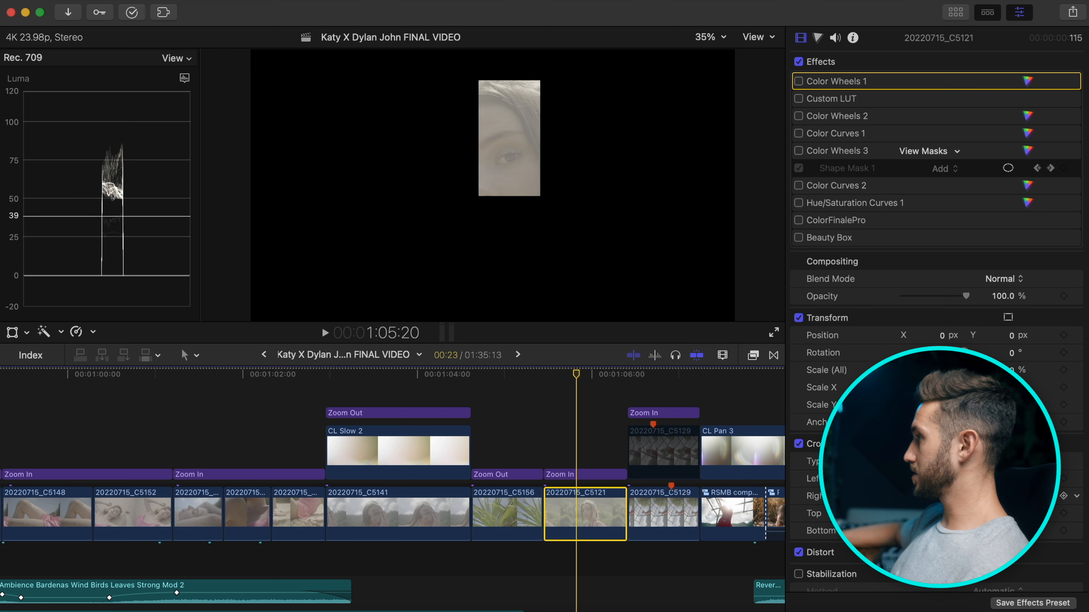
pyautogui.moveTo(908, 514); pyautogui.dragTo(916, 513)
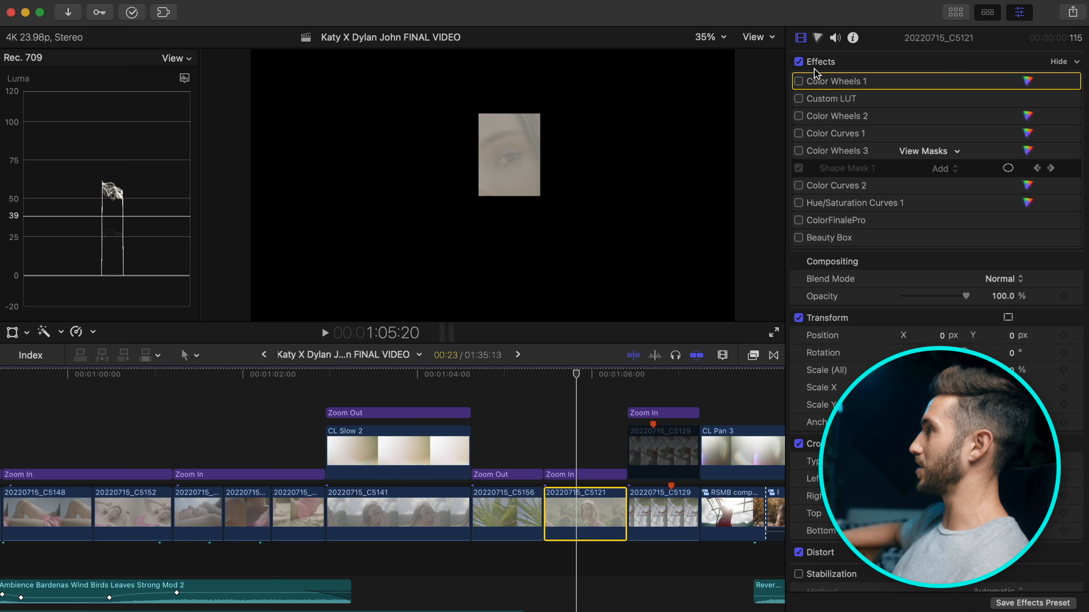
# Turn the crop off to show the full frame and enable Color Wheels 1.
pyautogui.click(709, 37)
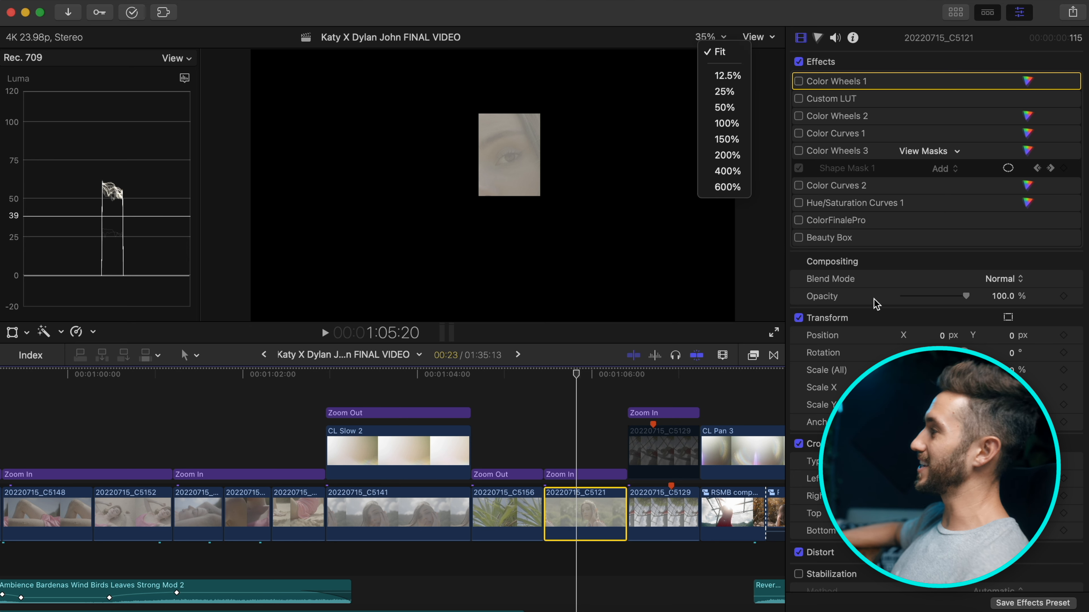
pyautogui.click(798, 444)
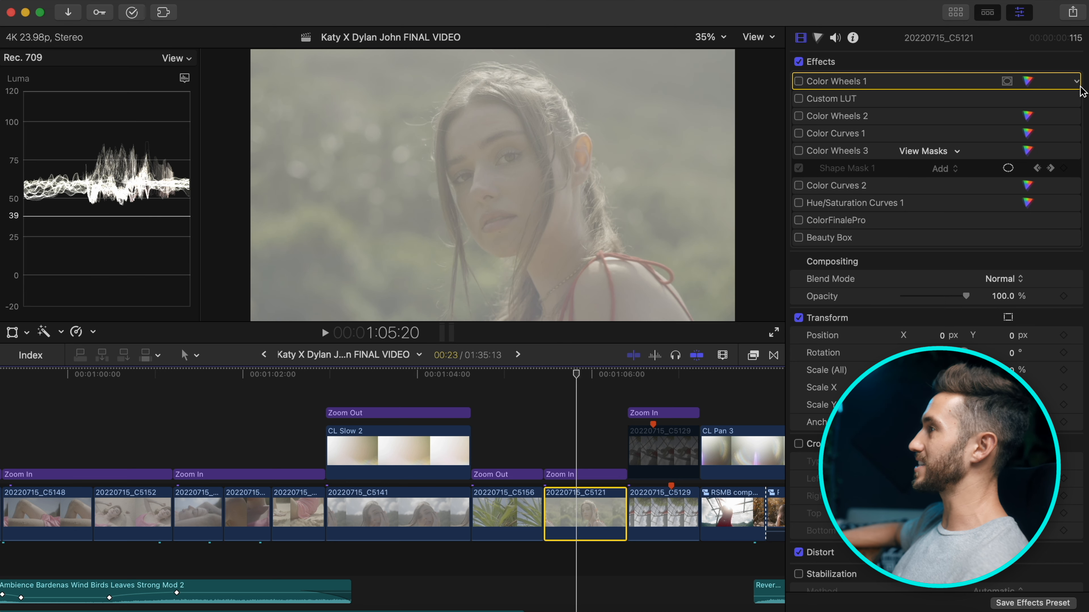
pyautogui.click(798, 82)
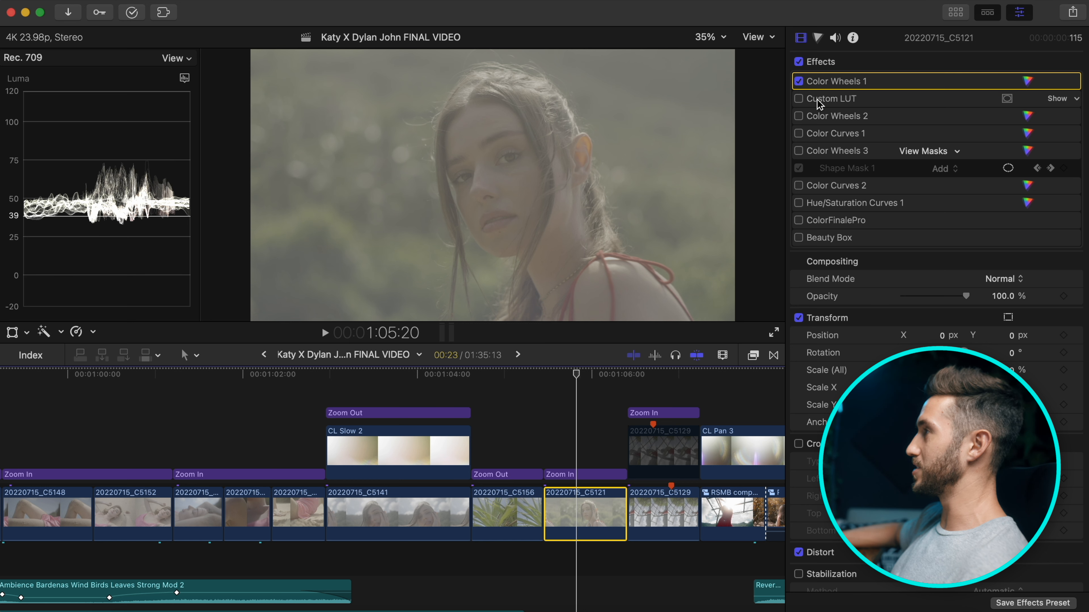
# Enable Custom LUT, Color Wheels 2 and Color Curves 1, and show Color Curves 1's curves.
pyautogui.click(800, 101)
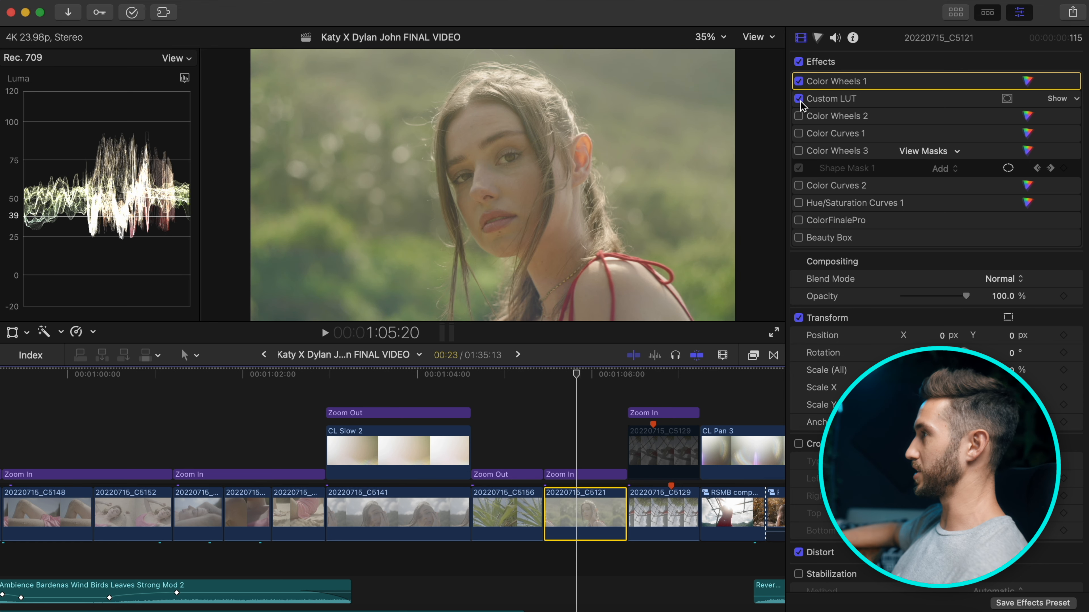
pyautogui.click(798, 116)
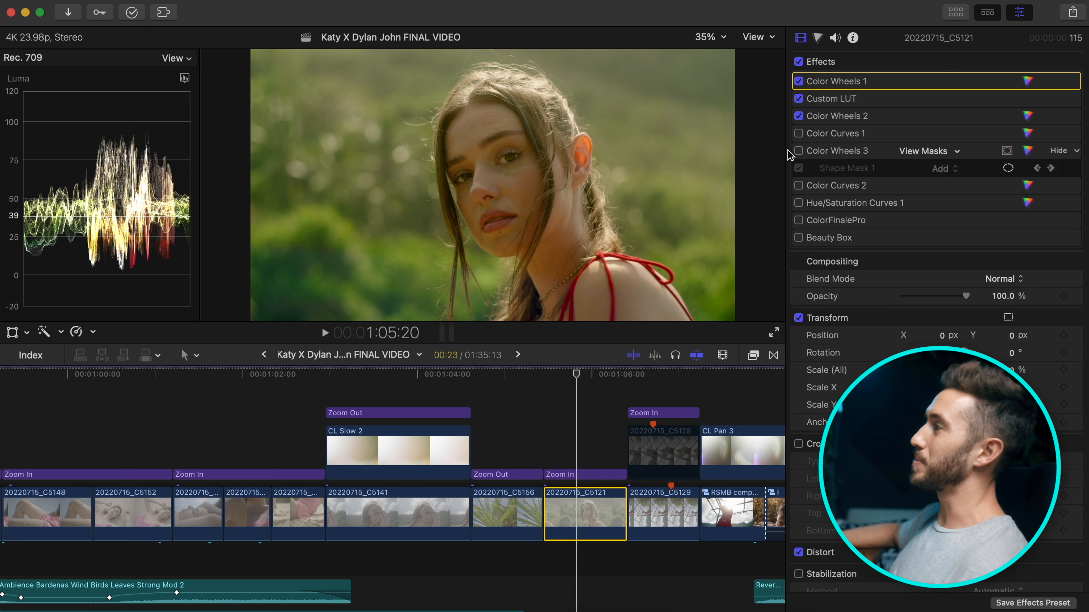
pyautogui.click(799, 134)
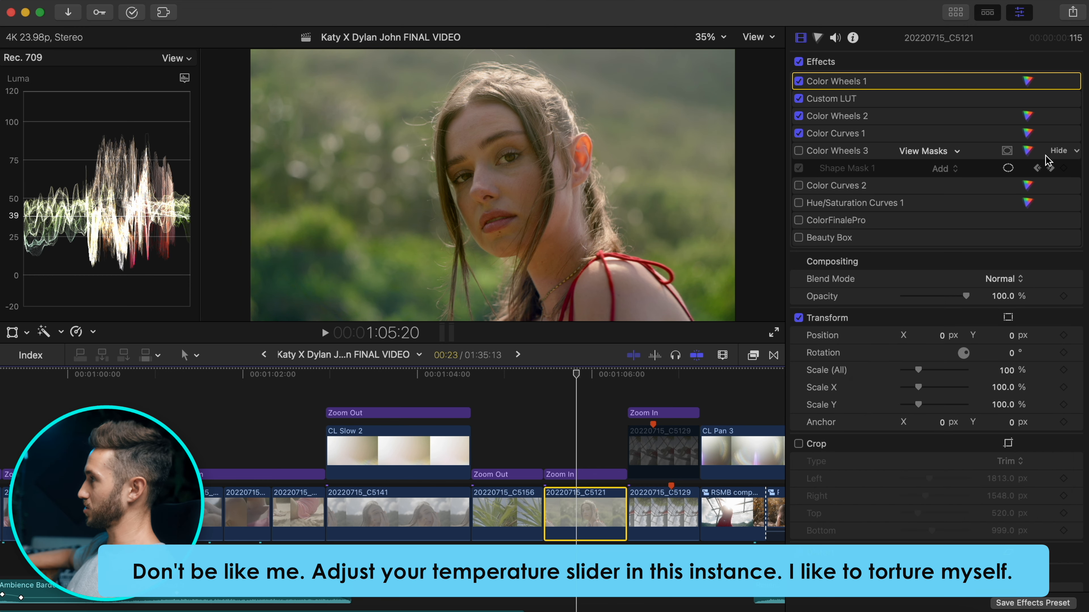
pyautogui.click(1027, 133)
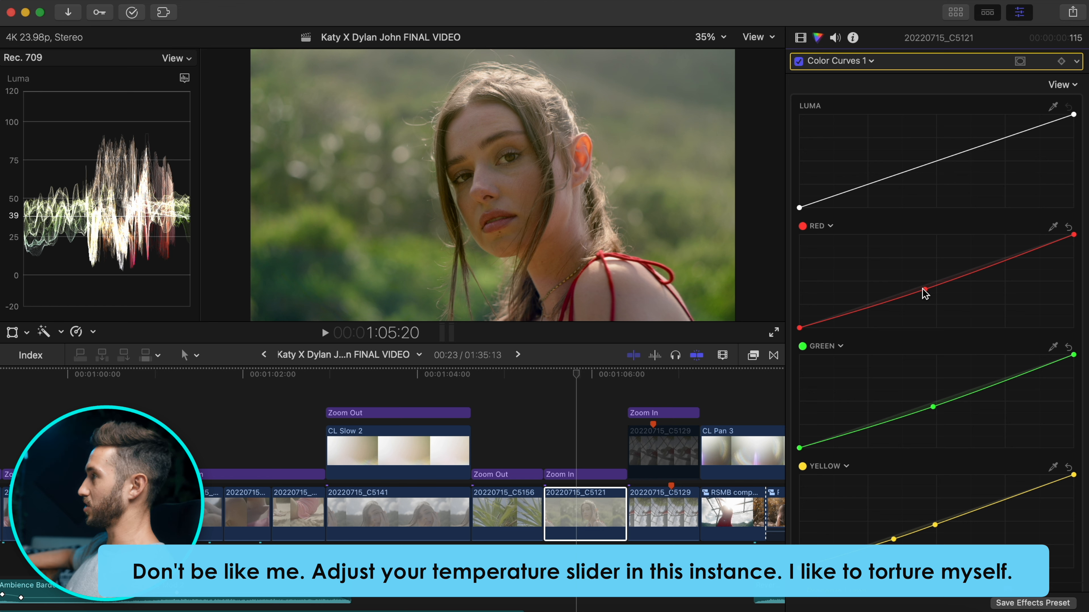
# Switch the scope to Vectorscope and nudge Color Curves 1's Red midpoint slightly lower.
pyautogui.click(191, 60)
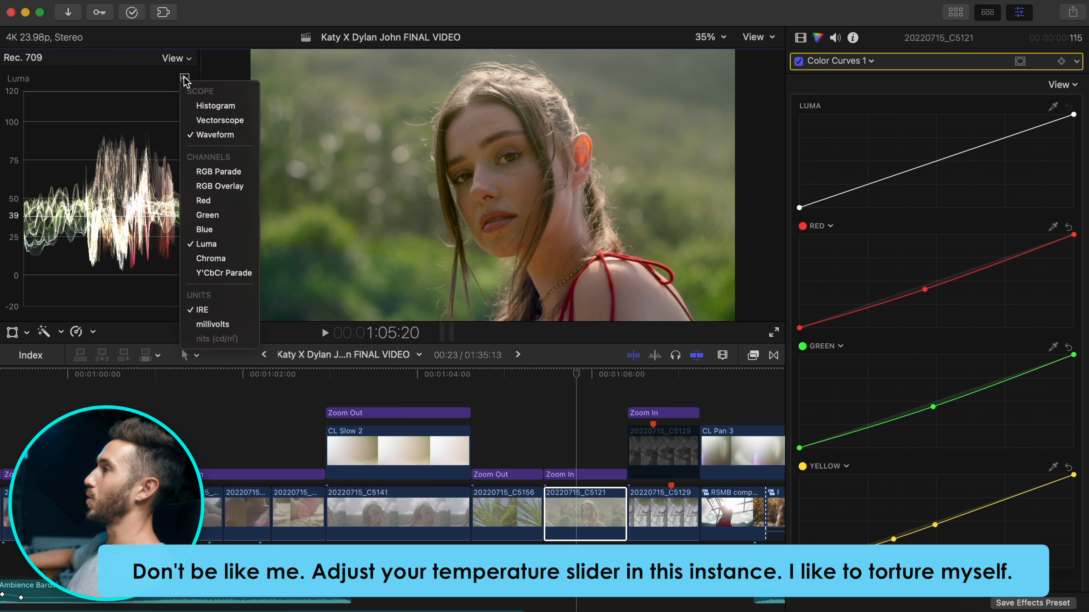
pyautogui.click(213, 120)
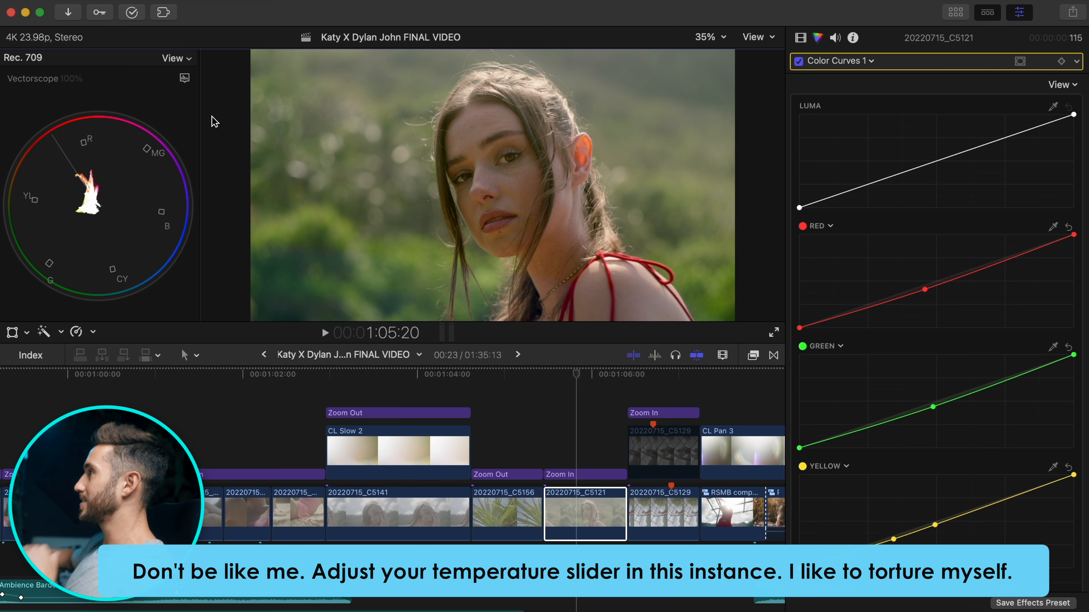
pyautogui.click(823, 226)
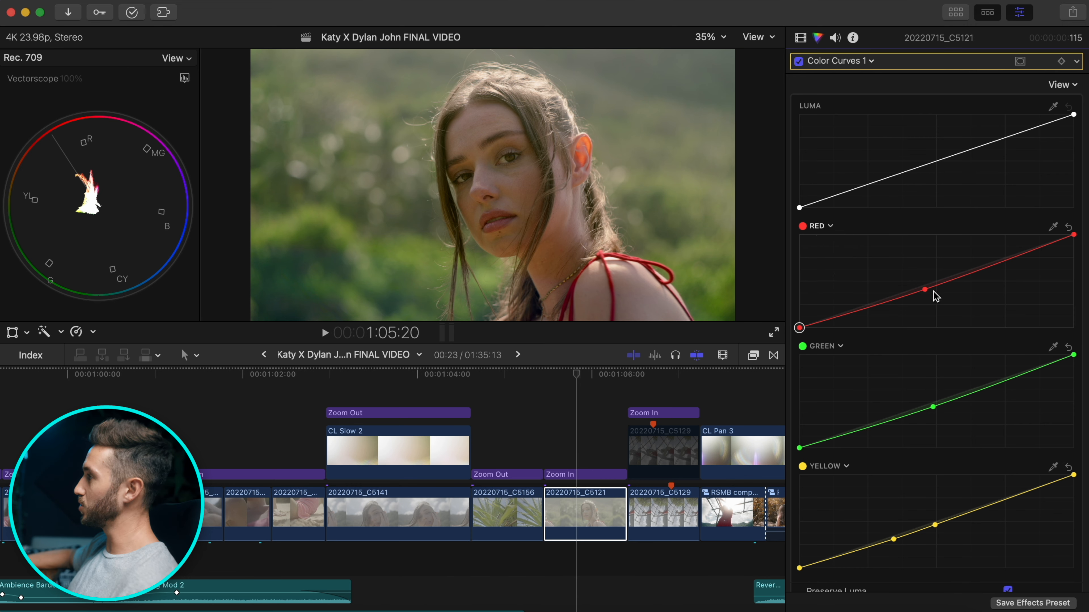
pyautogui.click(924, 290)
pyautogui.moveTo(926, 293); pyautogui.dragTo(927, 296)
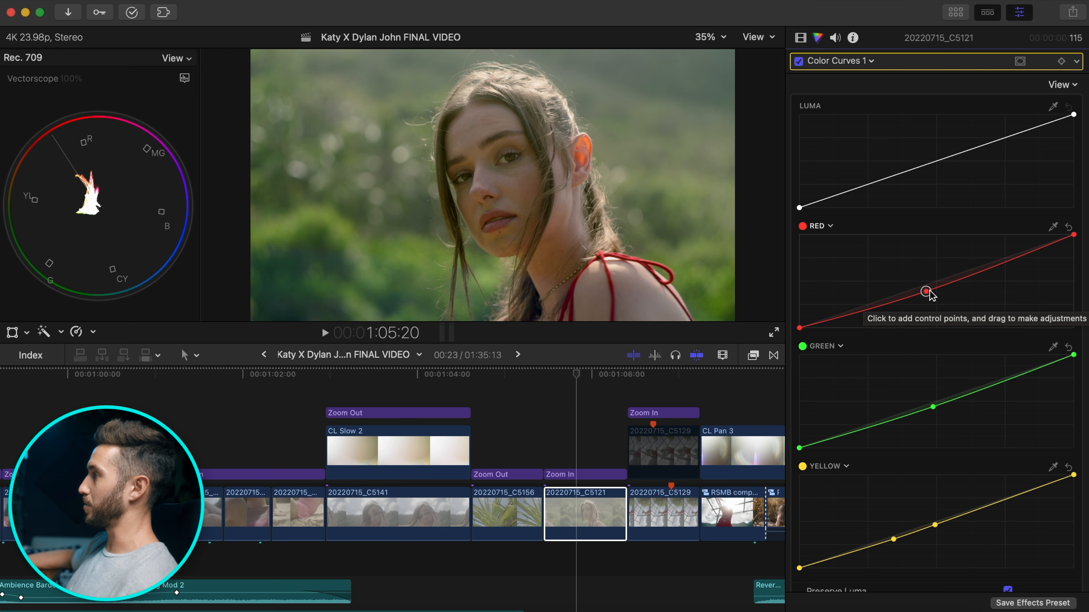
pyautogui.press('super+6')
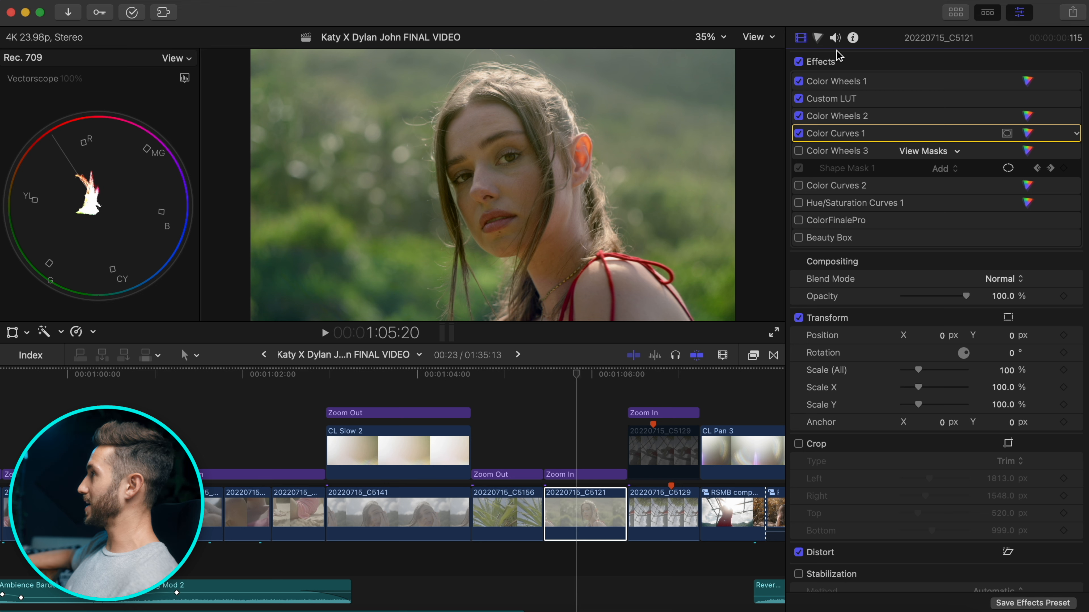
pyautogui.click(1028, 133)
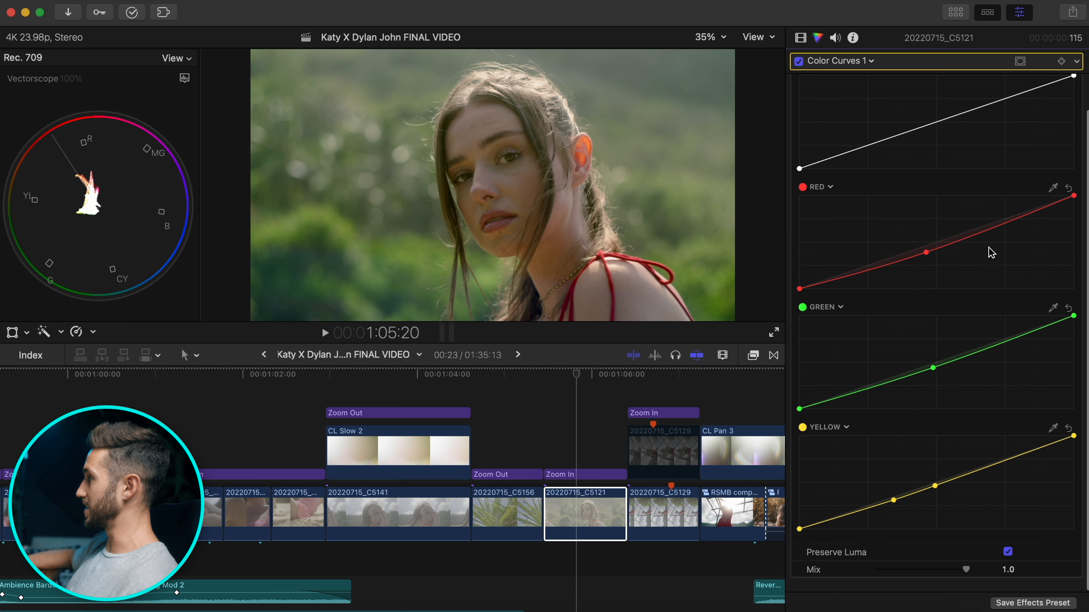
pyautogui.click(800, 37)
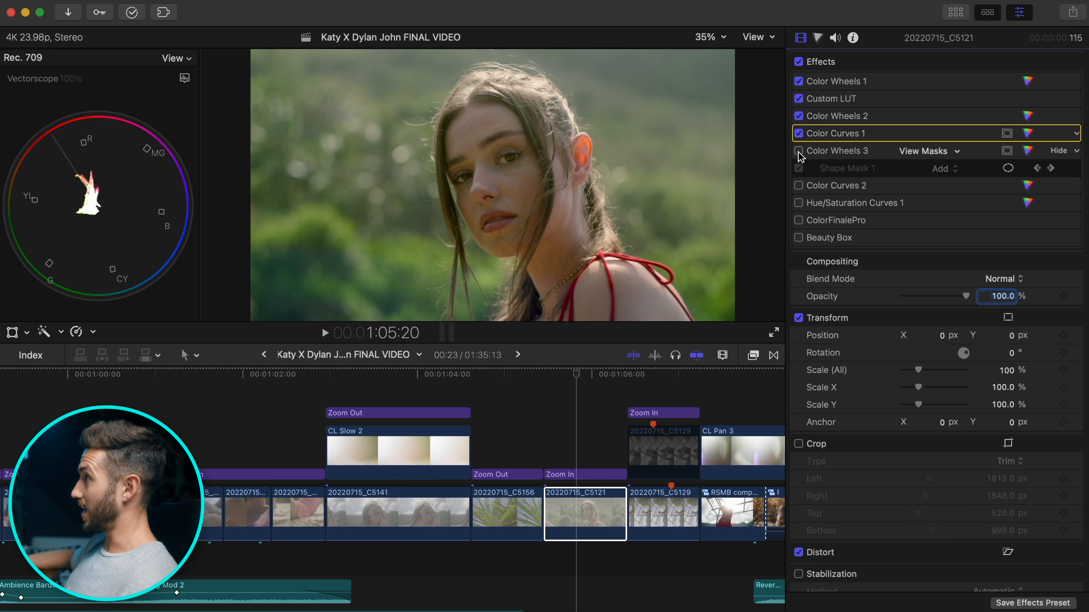
# Enable the face-masked Color Wheels 3 and compare the image with it off and on.
pyautogui.click(798, 151)
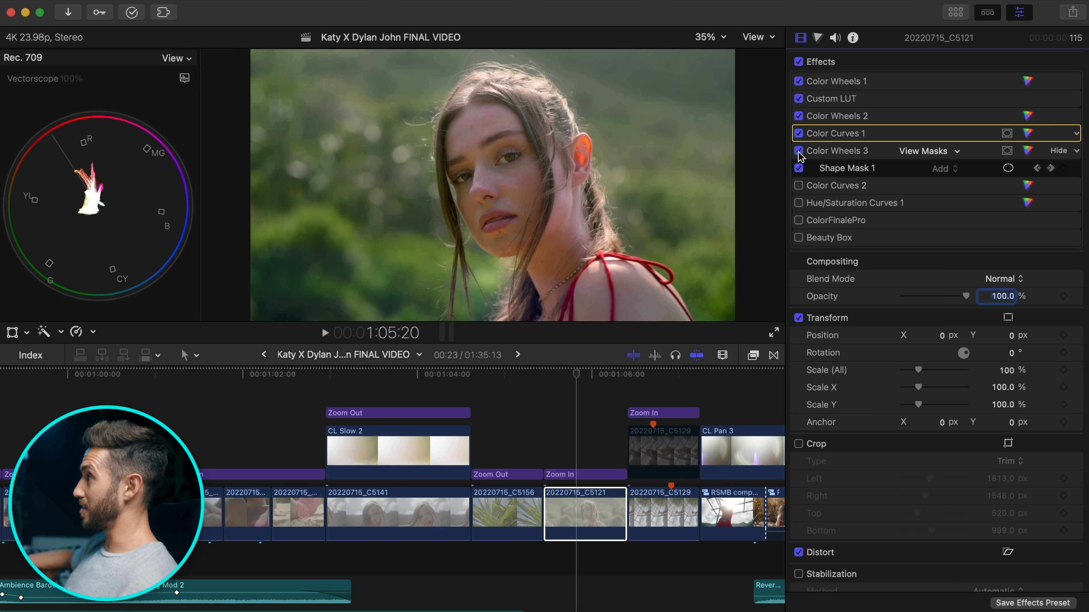
pyautogui.click(1008, 168)
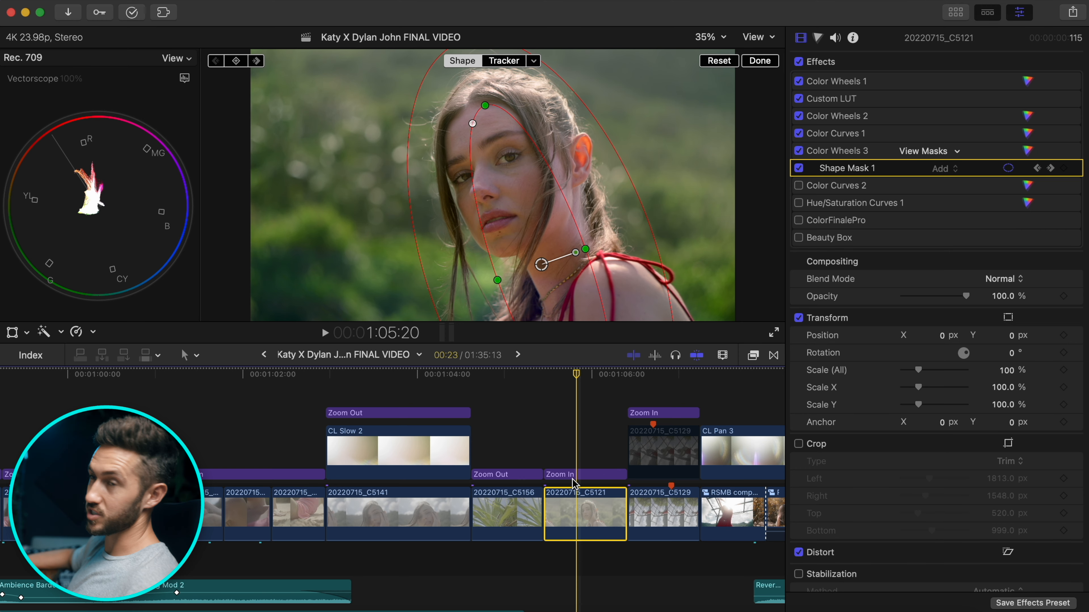
pyautogui.click(1028, 150)
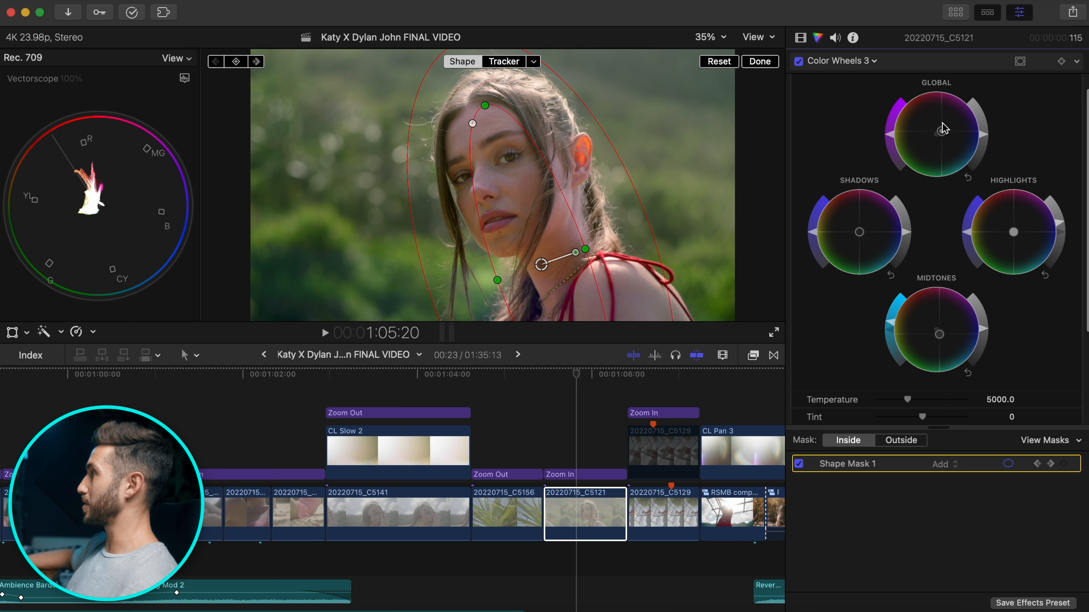
pyautogui.click(799, 62)
pyautogui.click(799, 63)
pyautogui.click(799, 62)
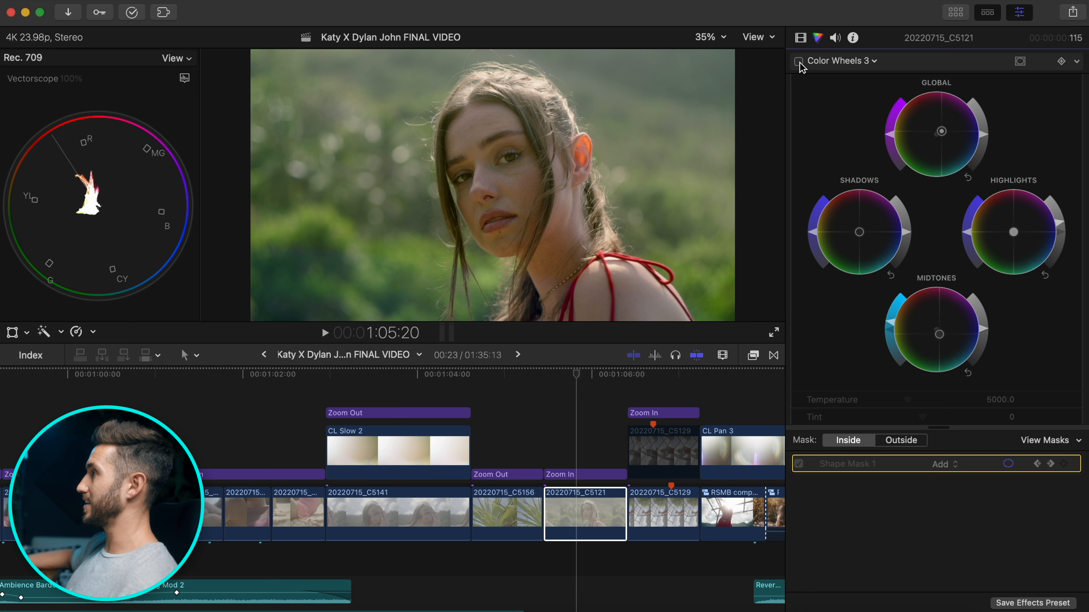
pyautogui.click(799, 62)
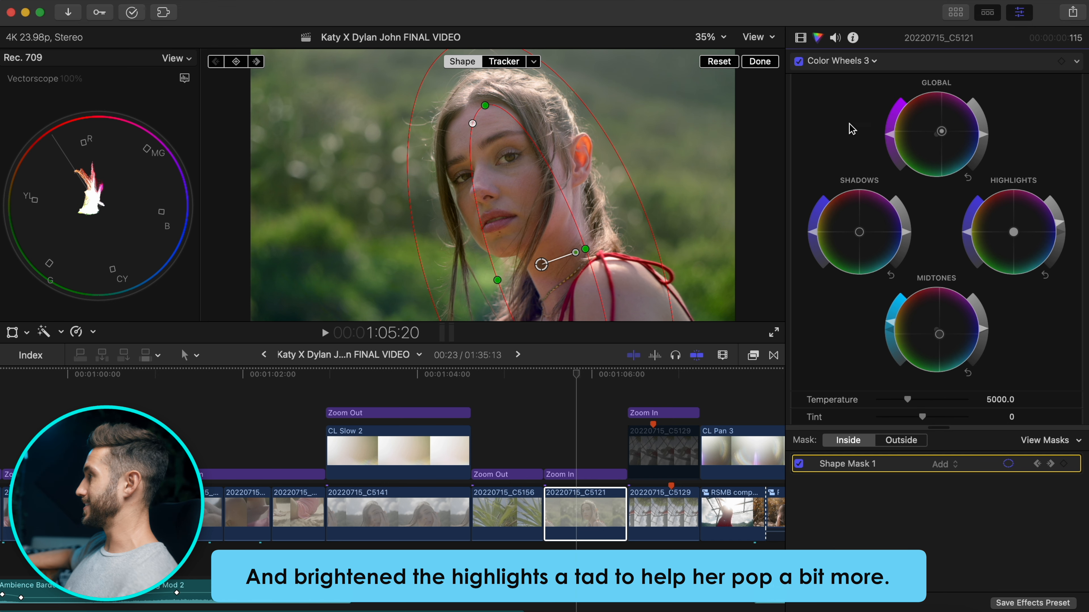
# Set the mask to Outside, slightly adjust the background Midtones, and finish with Done.
pyautogui.click(900, 441)
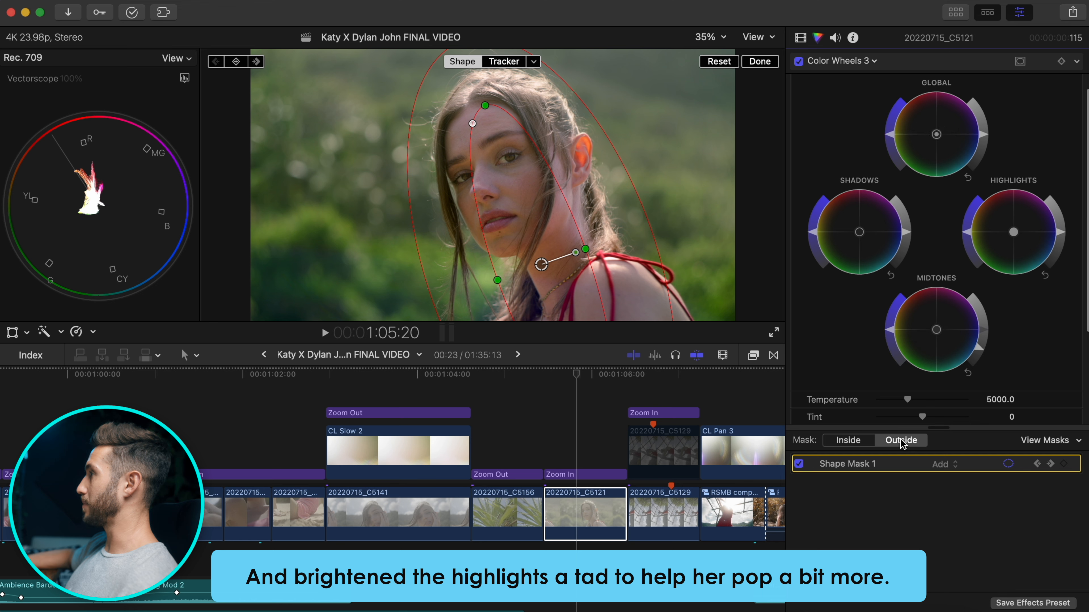
pyautogui.moveTo(978, 347)
pyautogui.mouseDown()
pyautogui.moveTo(982, 331)
pyautogui.moveTo(979, 349)
pyautogui.mouseUp()
pyautogui.click(801, 38)
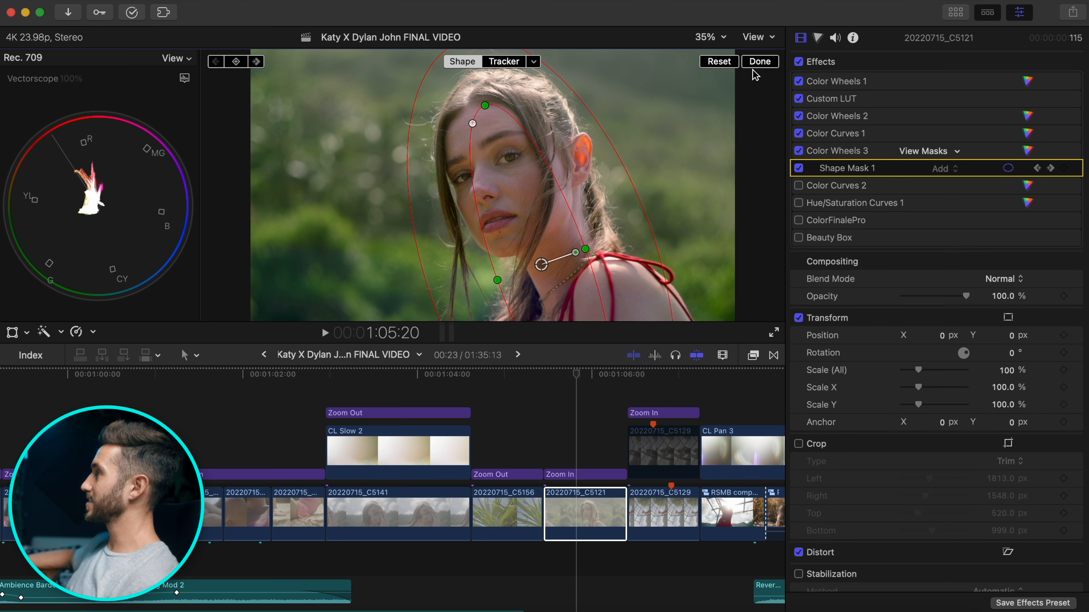
pyautogui.click(755, 65)
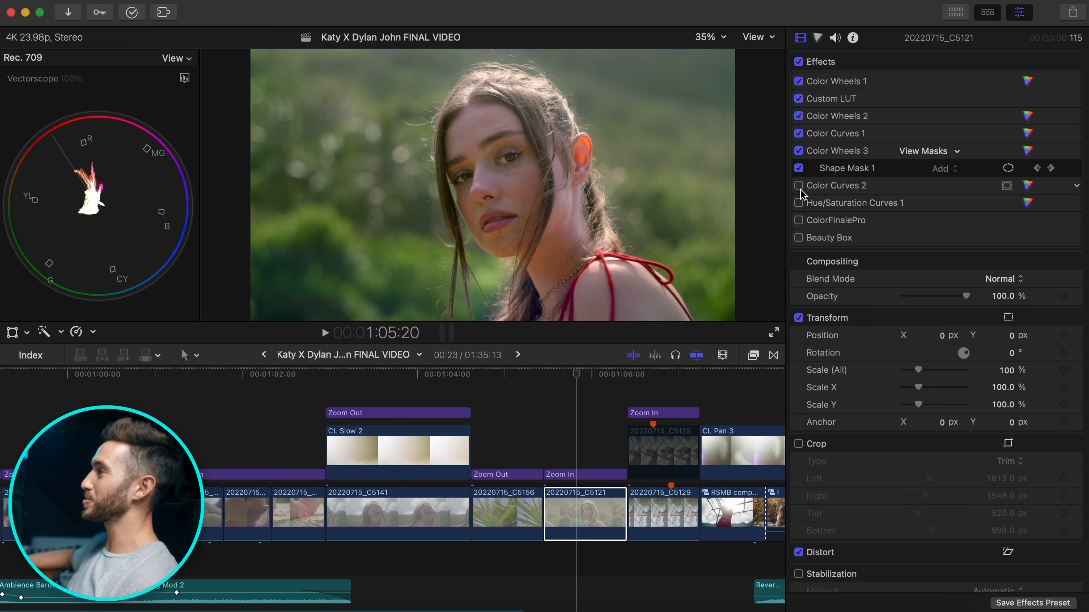
# Set the scope to a Waveform with RGB Overlay.
pyautogui.click(184, 78)
pyautogui.click(214, 135)
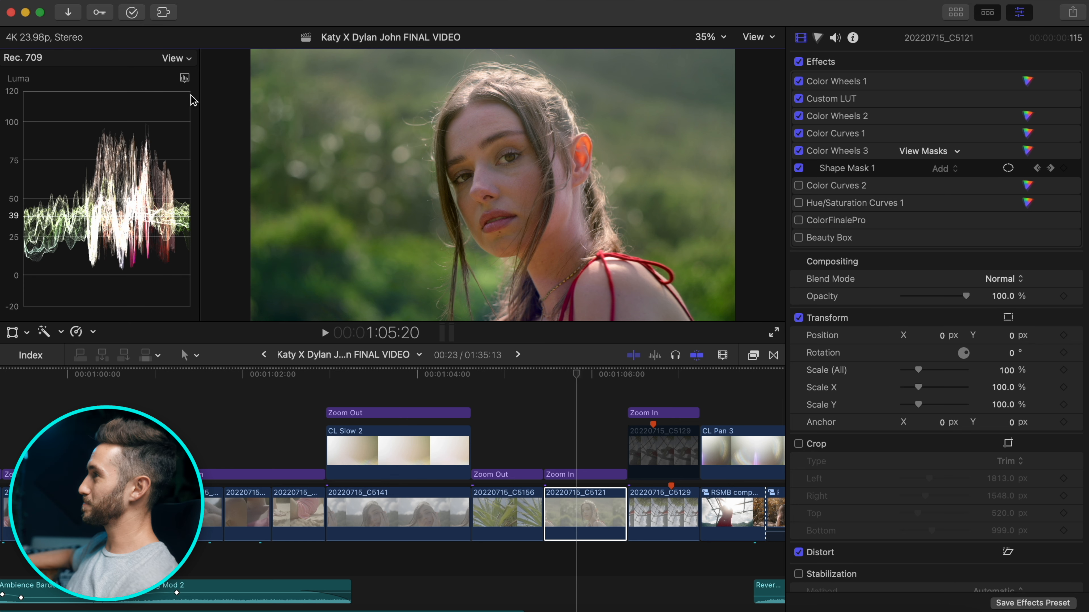
pyautogui.click(184, 79)
pyautogui.click(215, 185)
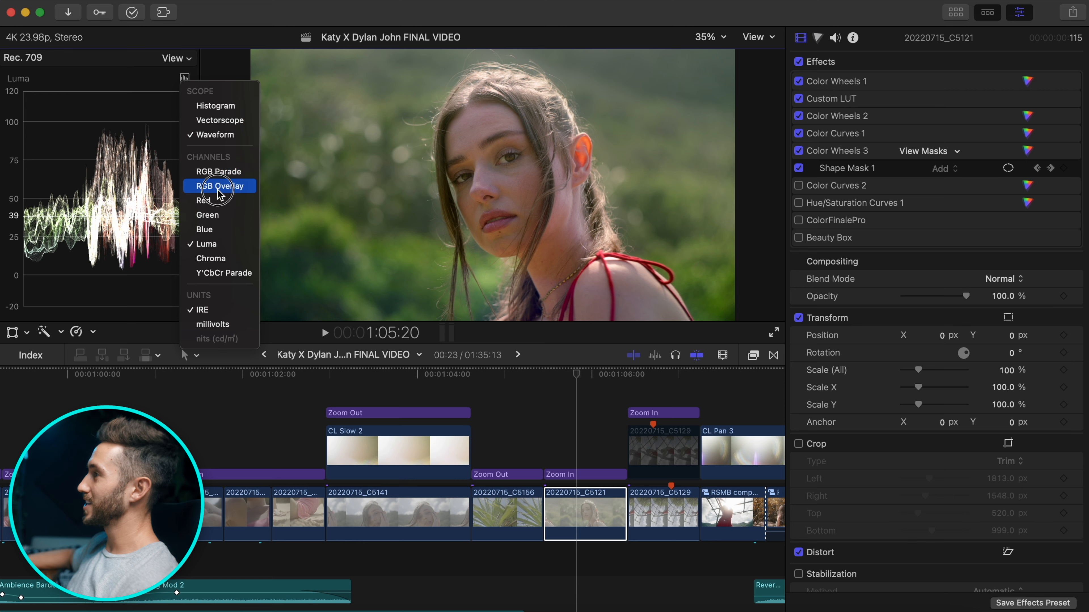
# Enable Color Curves 2 and compare the portrait with it off and on.
pyautogui.click(798, 186)
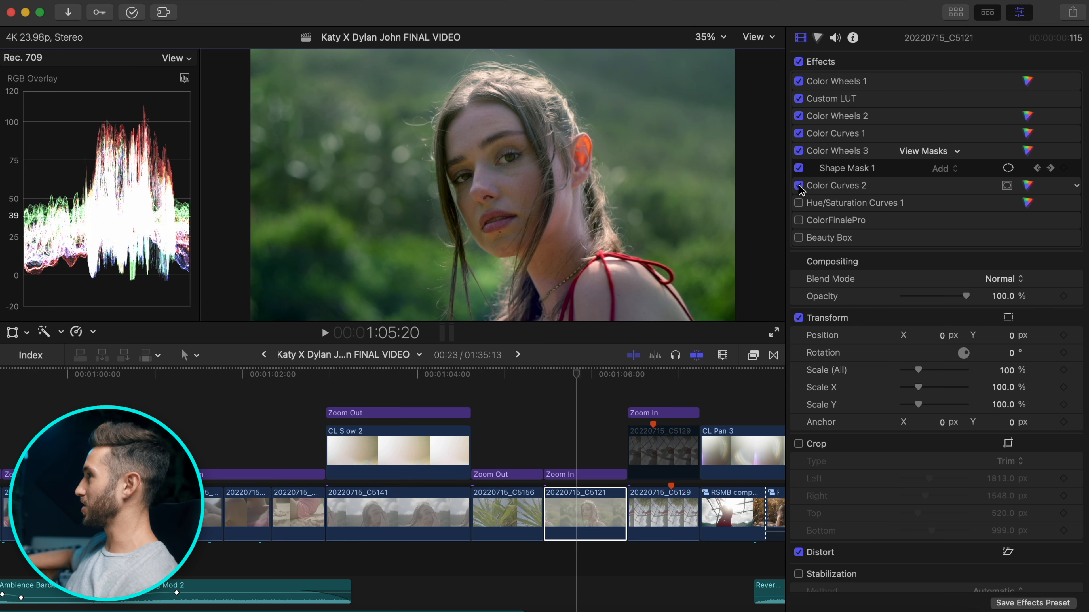
pyautogui.click(1027, 186)
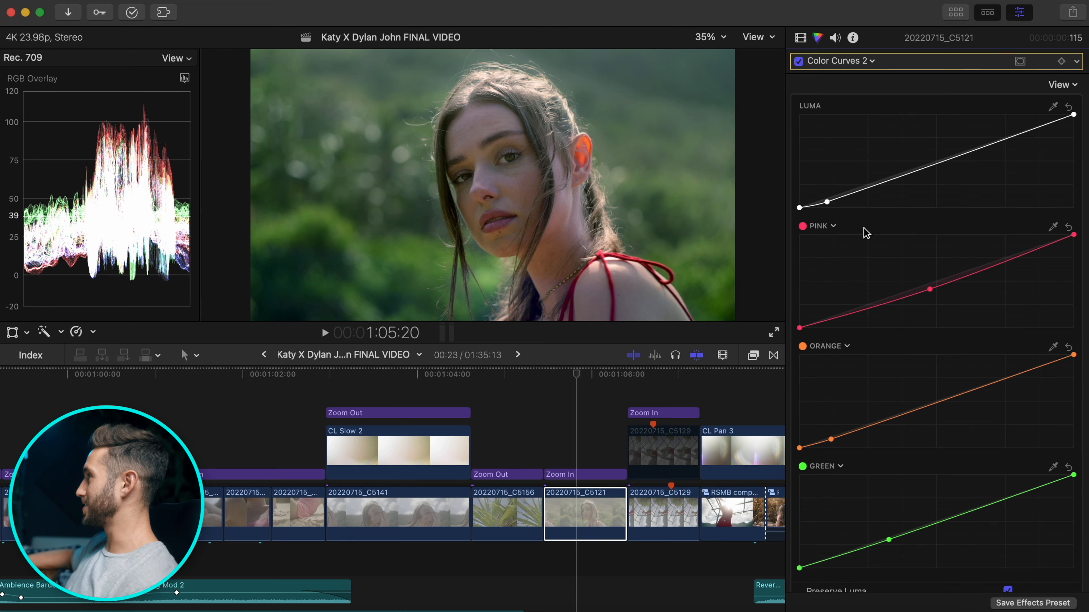
pyautogui.click(798, 61)
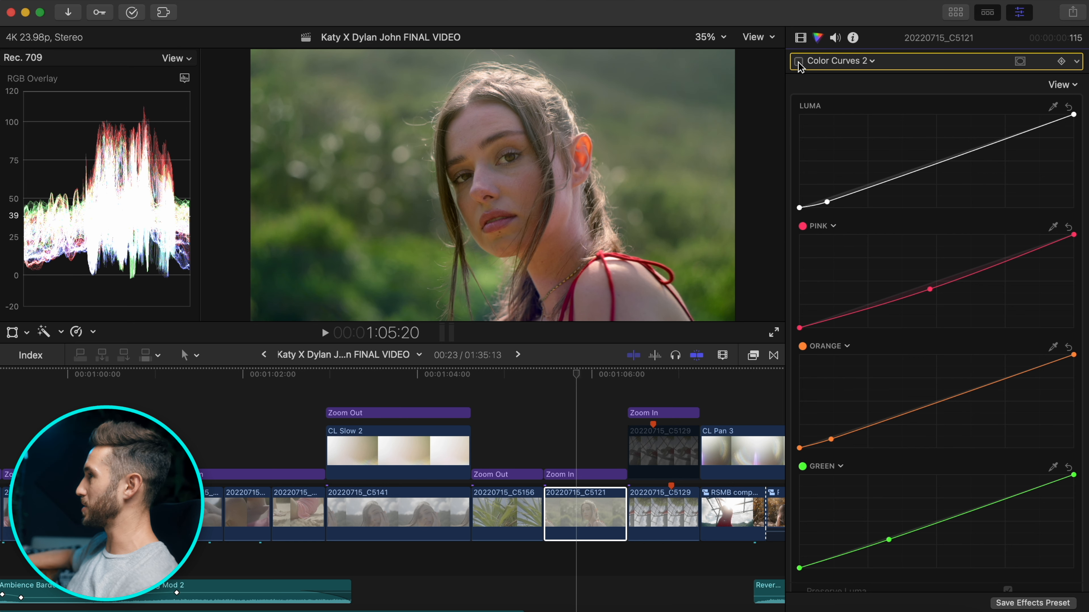
pyautogui.click(799, 61)
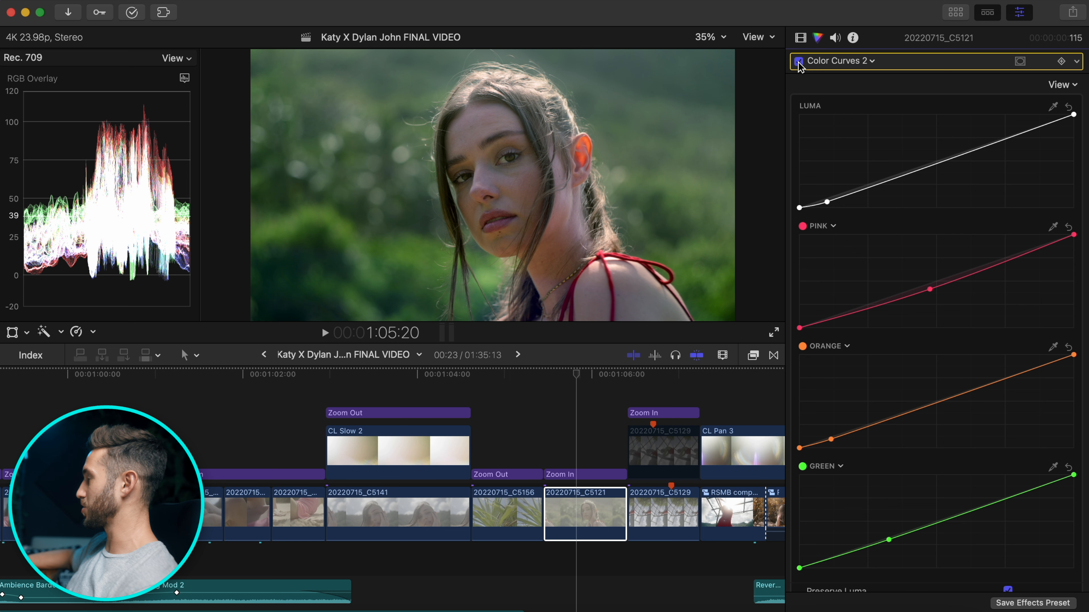
pyautogui.scroll(-1, 946, 345)
pyautogui.scroll(-3, 945, 355)
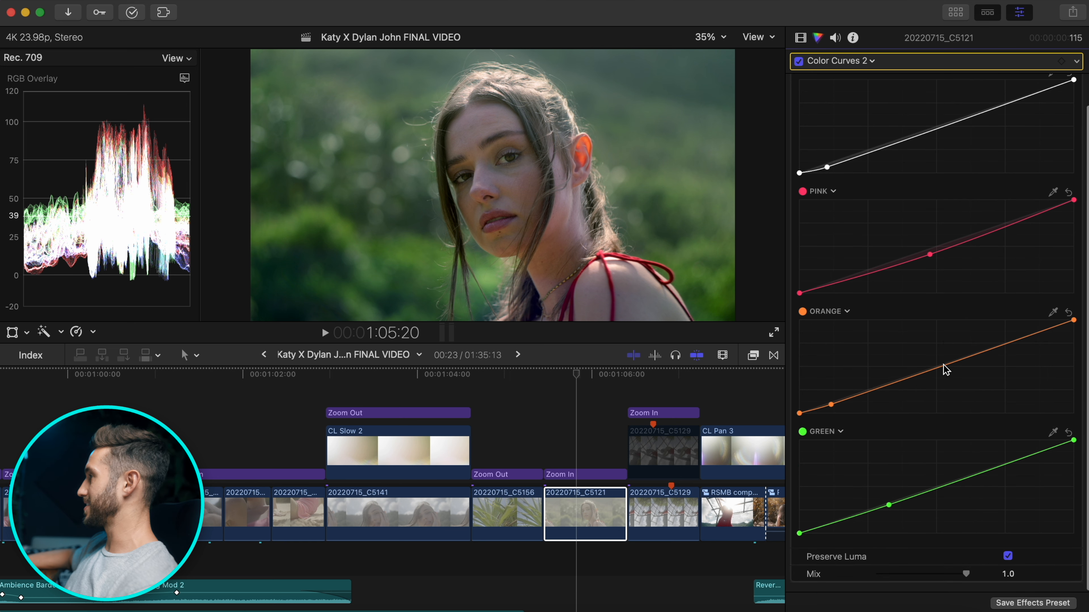
# Toggle Hue/Saturation Curves 1 off and back on to compare.
pyautogui.click(800, 38)
pyautogui.click(799, 204)
pyautogui.click(799, 203)
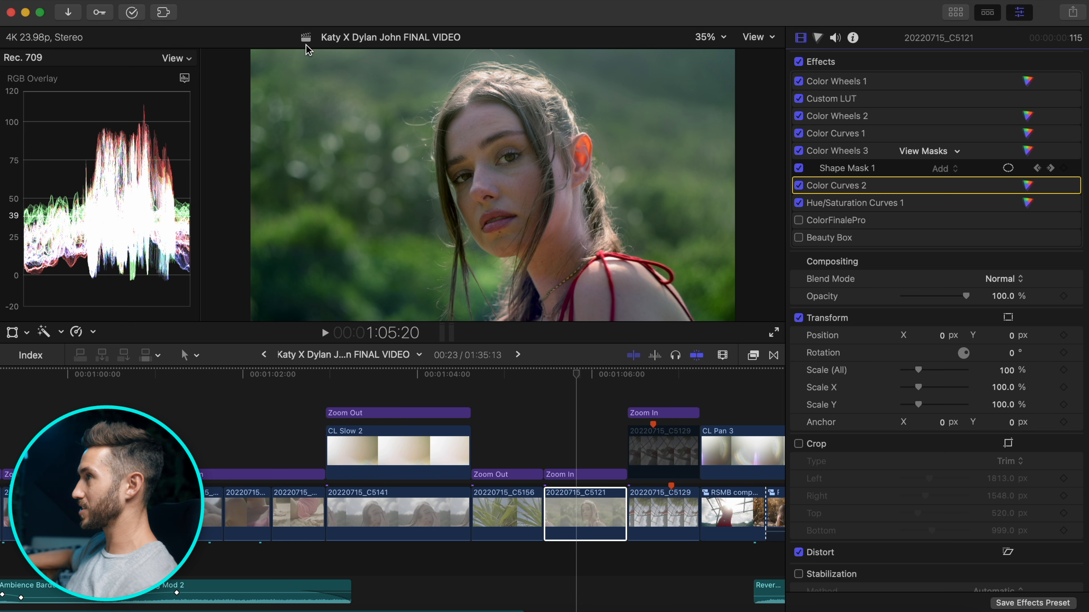
# Recheck Hue/Saturation Curves 1 and enable the ColorFinalePro effect.
pyautogui.click(799, 203)
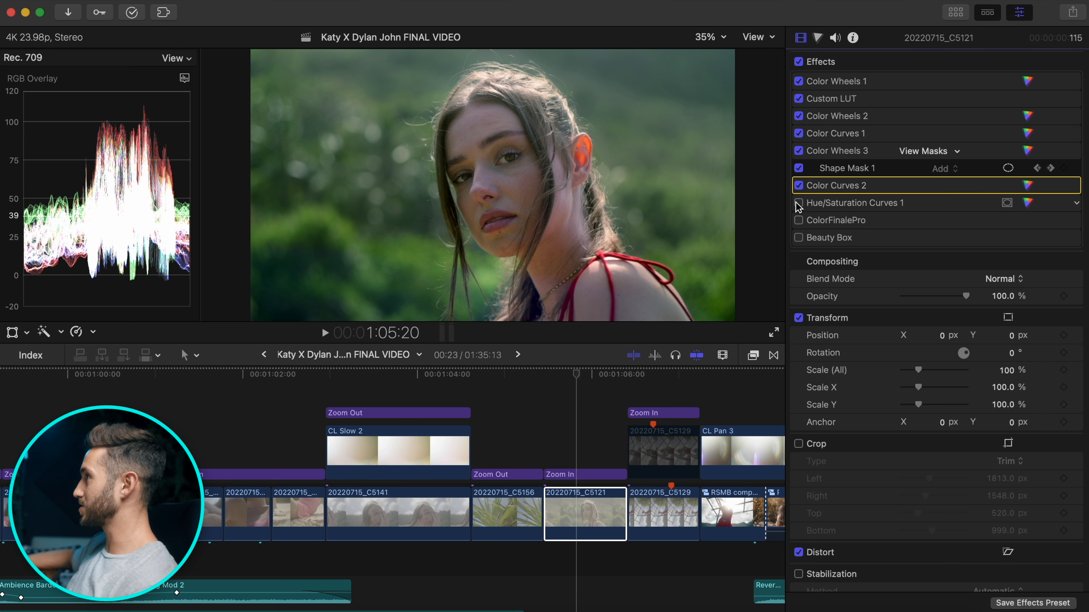
pyautogui.click(798, 204)
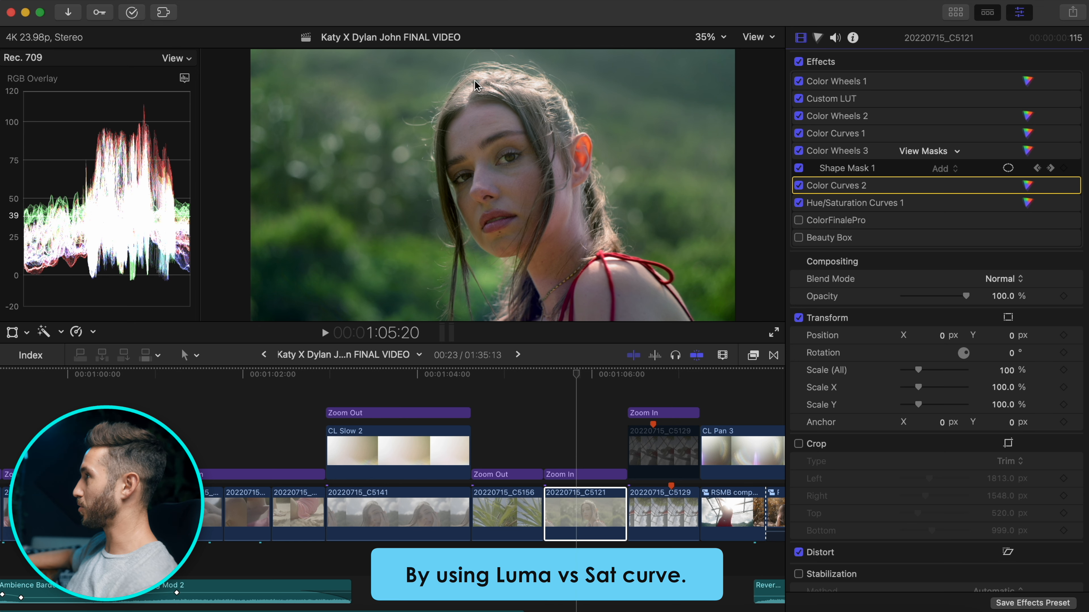
pyautogui.click(839, 241)
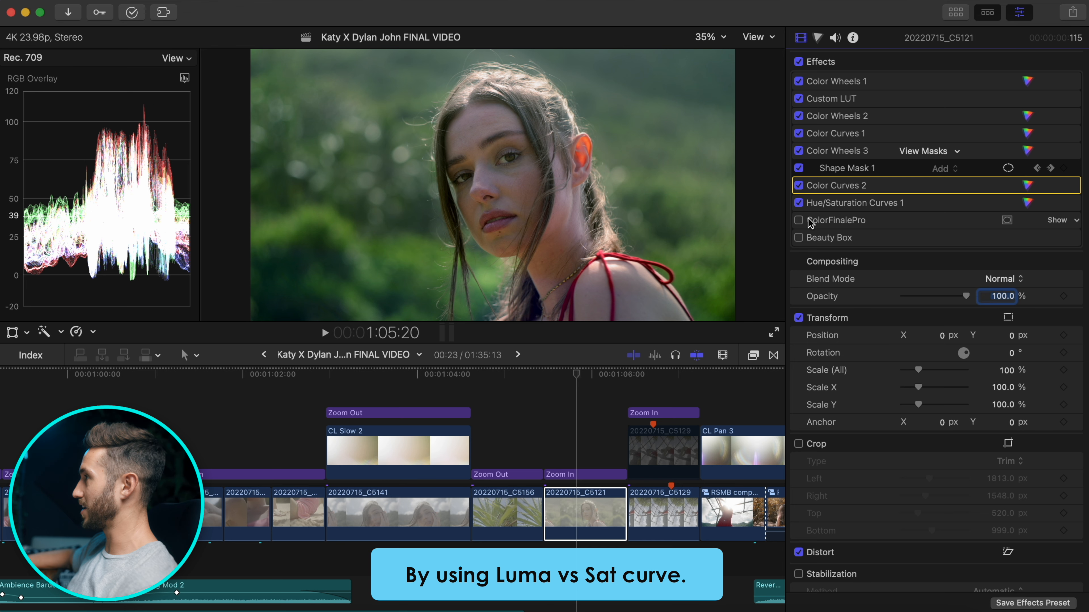
pyautogui.click(799, 221)
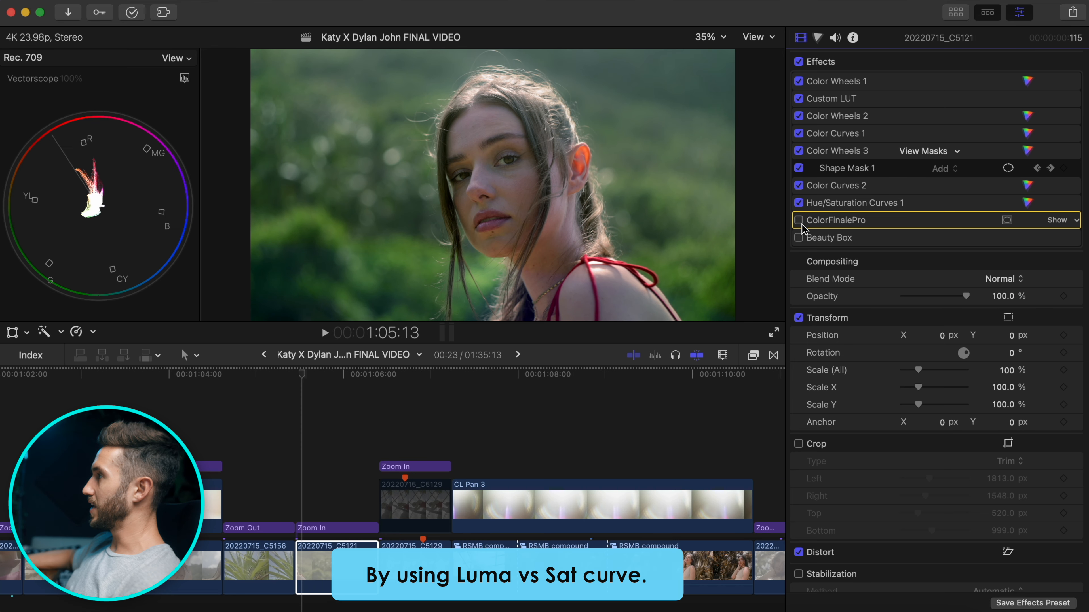
pyautogui.click(801, 224)
pyautogui.click(801, 224)
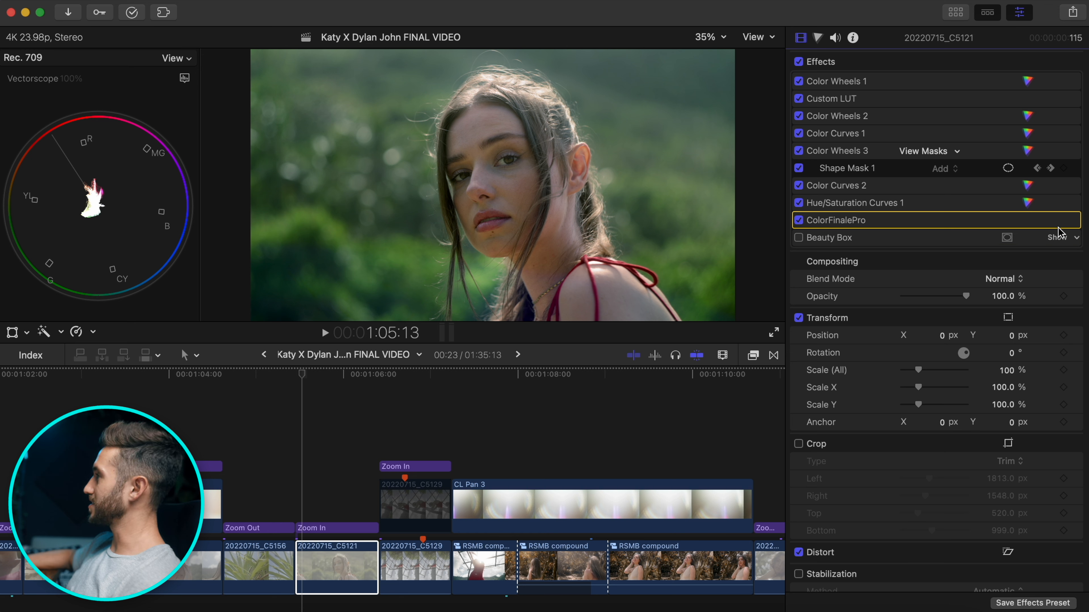
# Expand ColorFinalePro's settings, turn the crop back on, and compare the grade with and without it.
pyautogui.click(1055, 221)
pyautogui.click(1056, 220)
pyautogui.click(799, 444)
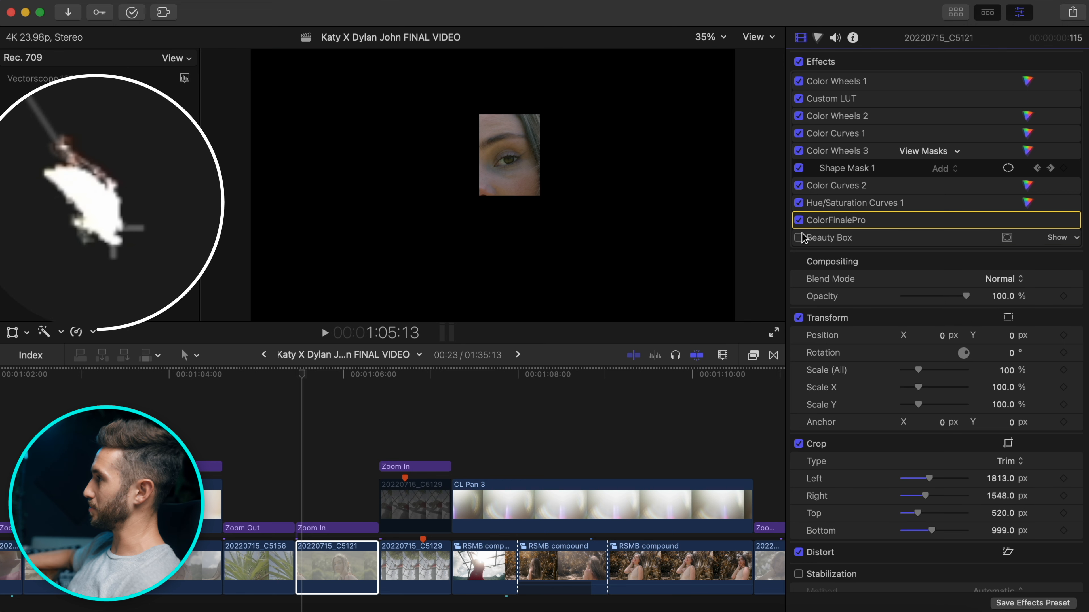
pyautogui.click(800, 222)
pyautogui.click(799, 221)
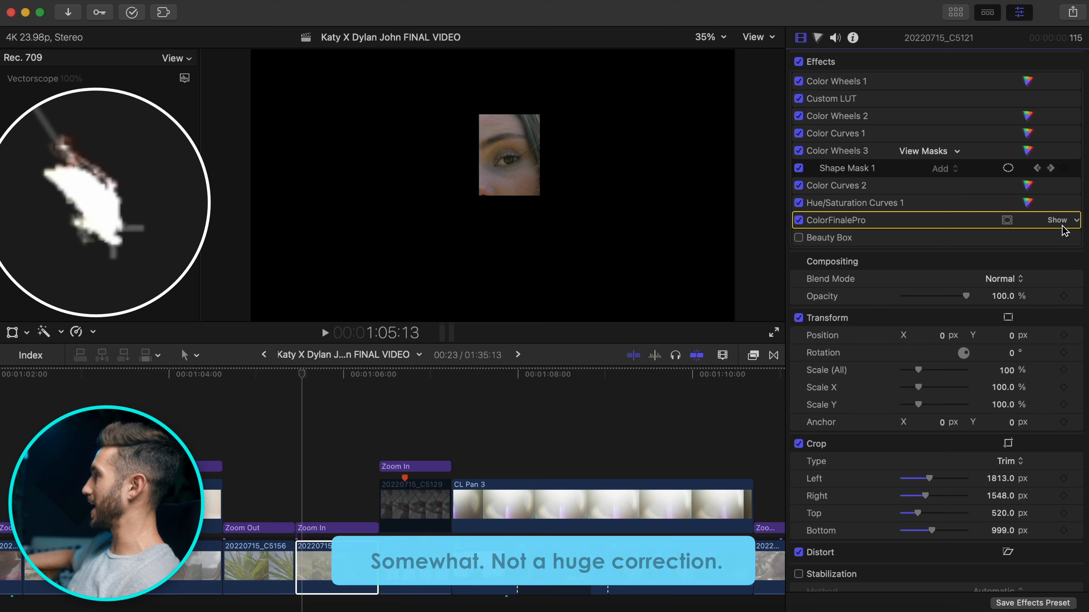
pyautogui.click(1057, 220)
# Open the Color Finale layers editor and inspect the third Color Wheels layer's HSL Mask.
pyautogui.click(1018, 553)
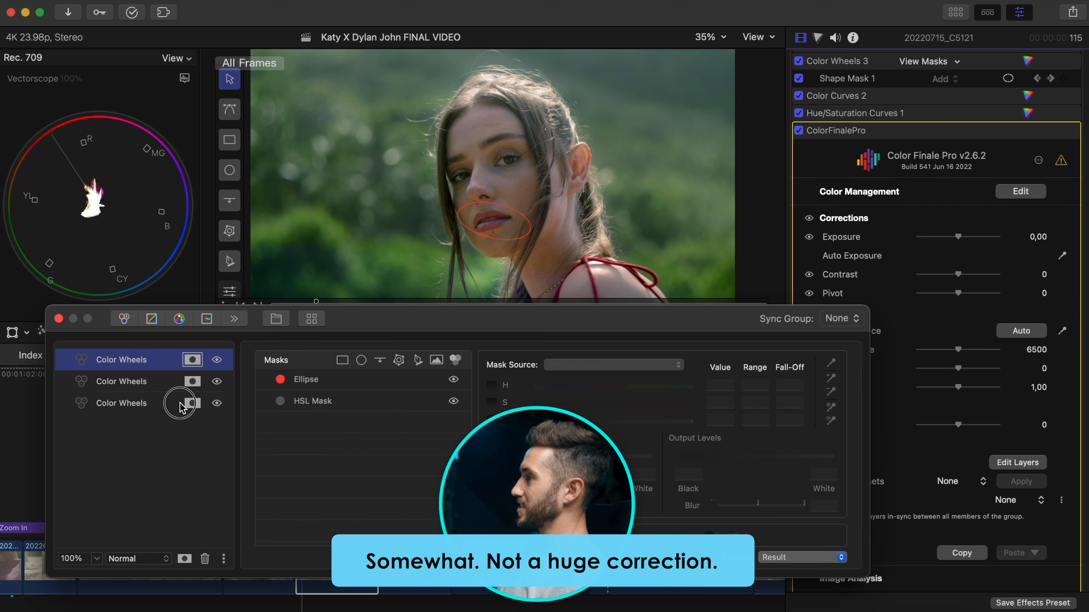
pyautogui.click(170, 407)
pyautogui.click(193, 404)
pyautogui.click(313, 380)
# Select the second Color Wheels layer and switch it off to judge its effect.
pyautogui.click(217, 404)
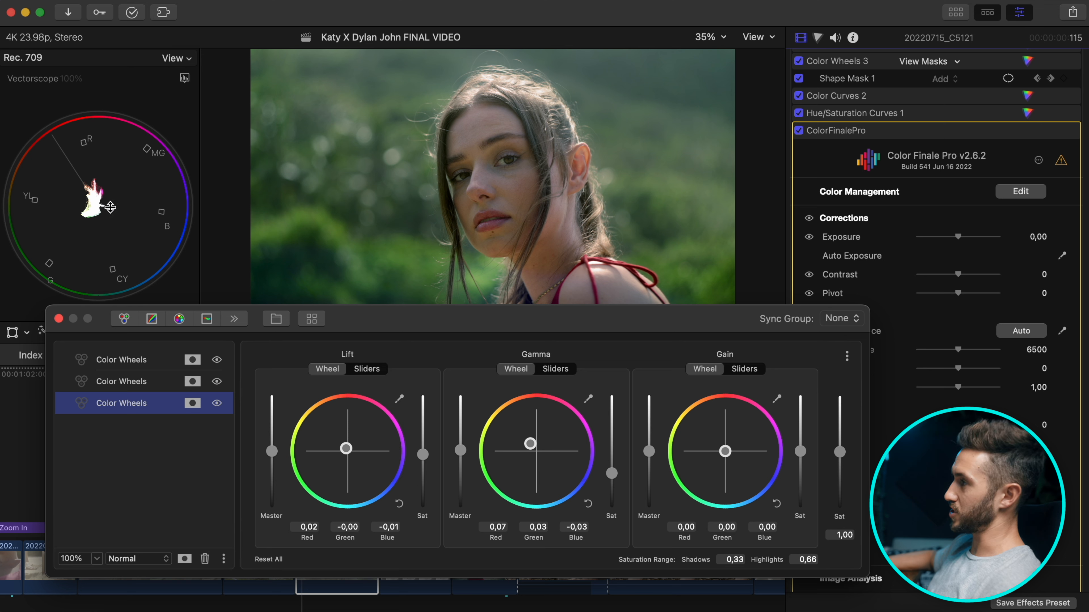
pyautogui.click(203, 388)
pyautogui.click(217, 381)
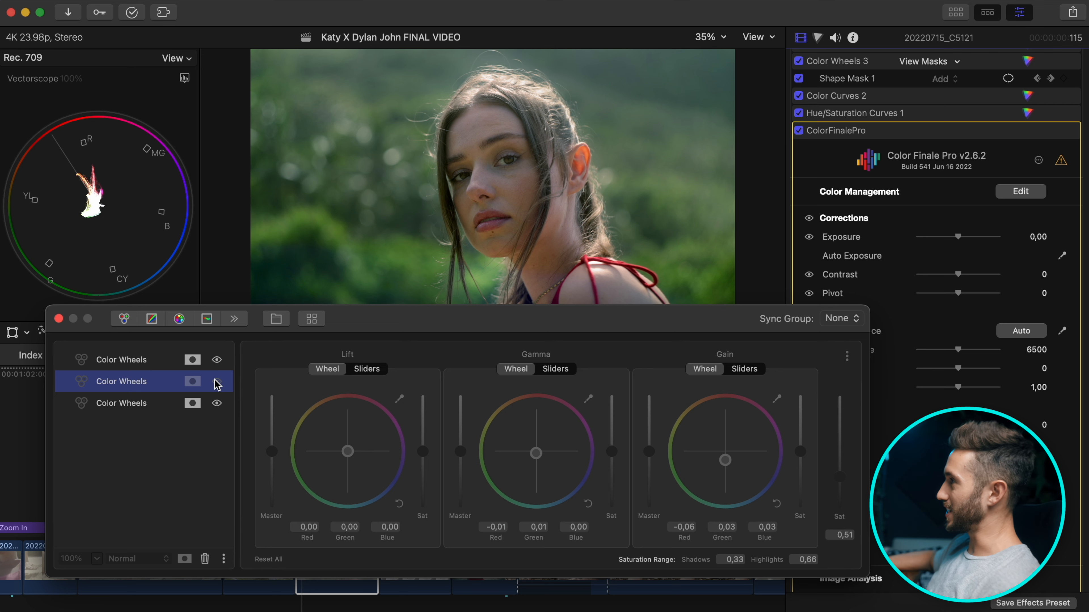
# Turn the second layer back on and preview its HSL Mask as a Composite Mask.
pyautogui.click(217, 382)
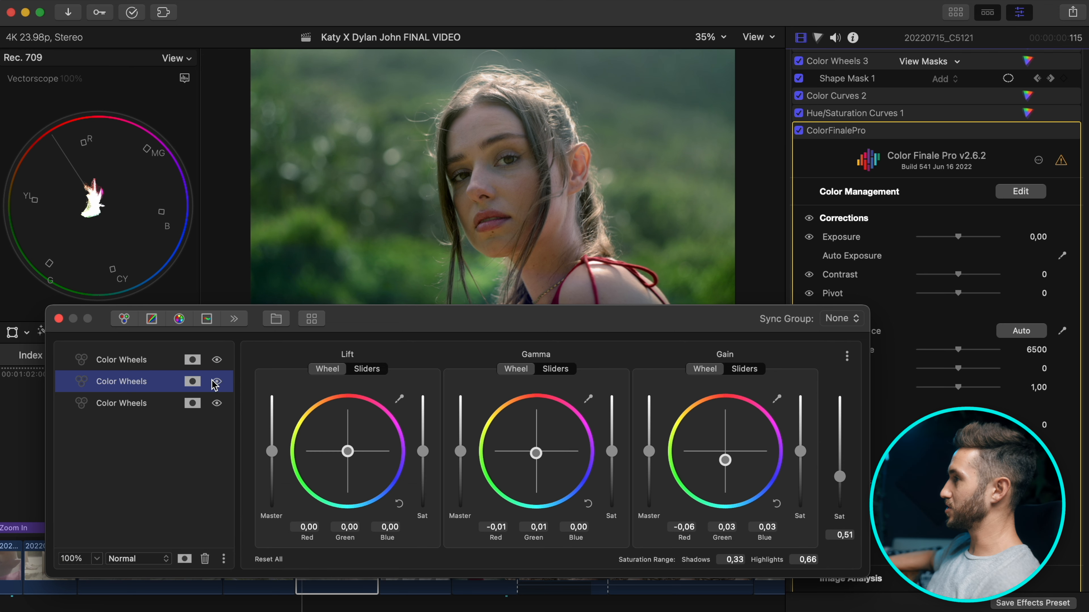
pyautogui.click(192, 382)
pyautogui.click(413, 381)
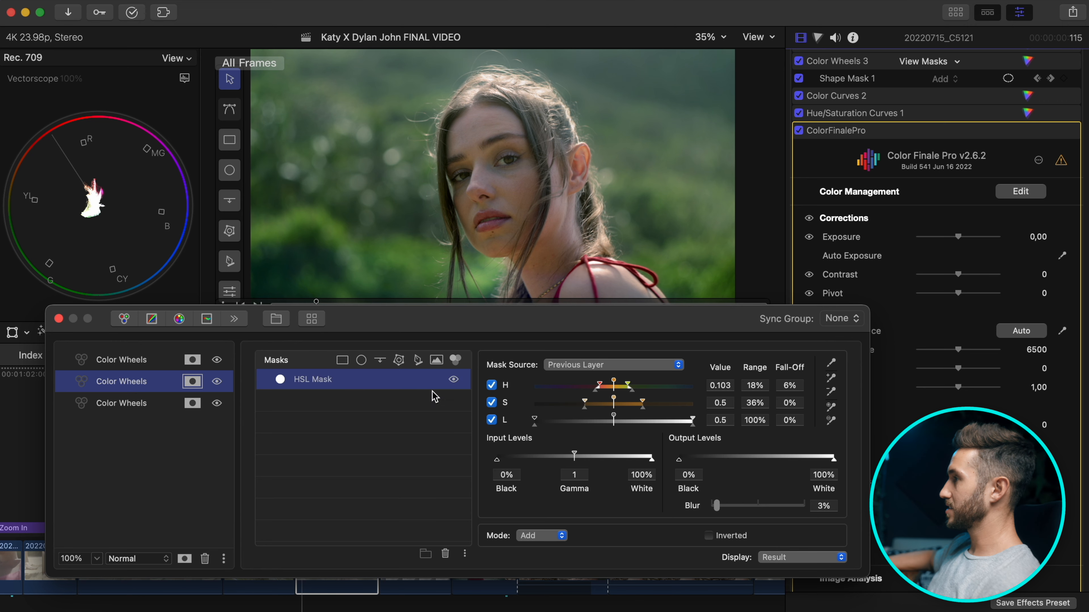
pyautogui.click(827, 556)
pyautogui.click(795, 602)
pyautogui.moveTo(691, 325)
pyautogui.mouseDown()
pyautogui.moveTo(698, 403)
pyautogui.moveTo(693, 326)
pyautogui.mouseUp()
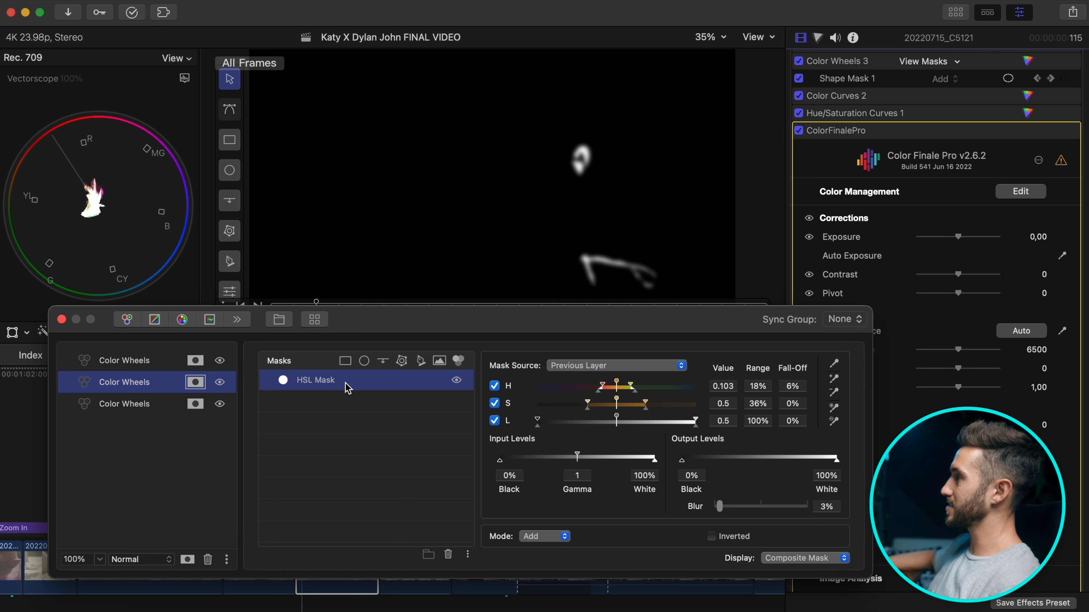
# Compare the second layer off and on, then switch off the first layer and show its masks.
pyautogui.click(196, 383)
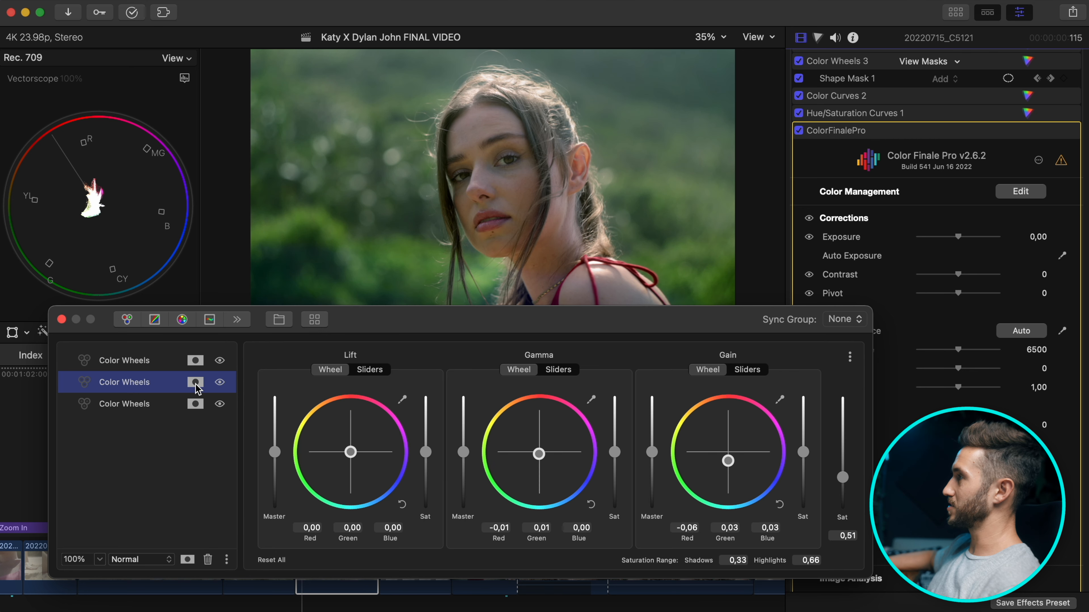
pyautogui.click(219, 384)
pyautogui.click(218, 385)
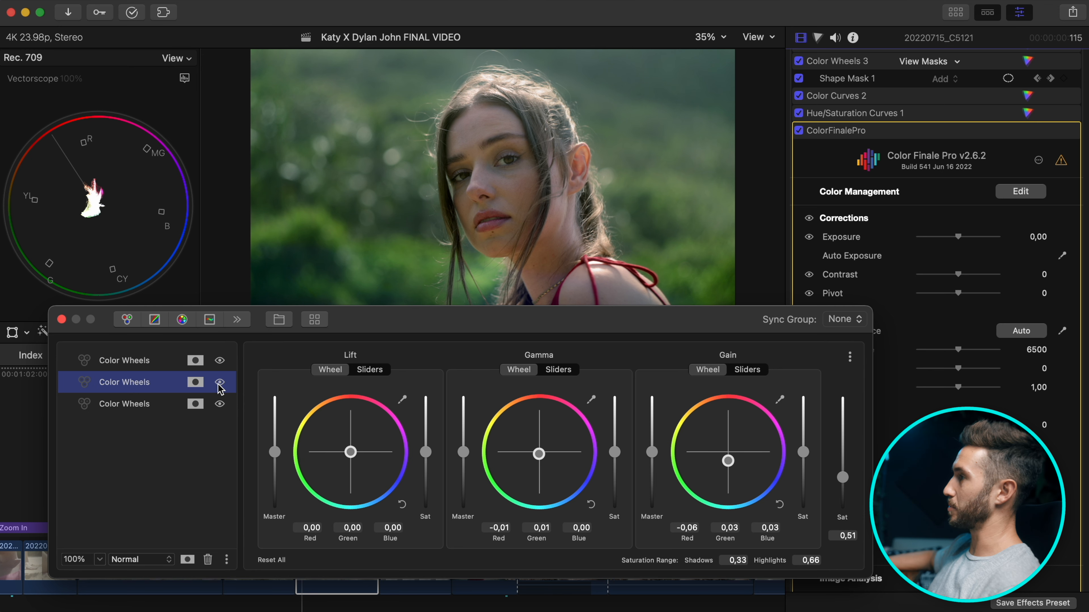
pyautogui.click(218, 362)
pyautogui.click(198, 364)
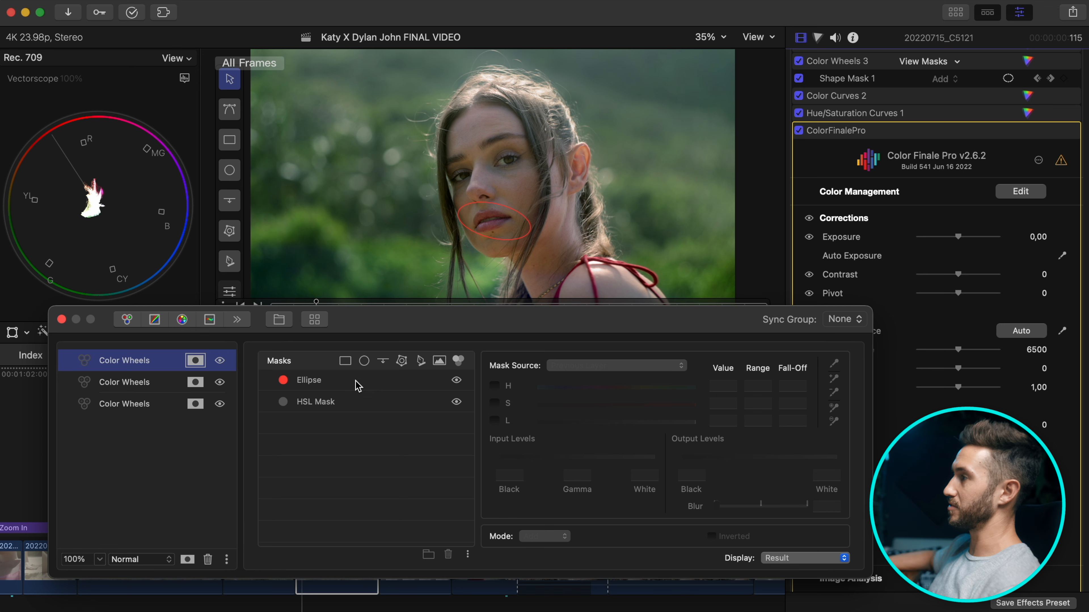
# Review the first layer's HSL Mask, colour wheels and the Ellipse mask around the lips.
pyautogui.click(341, 405)
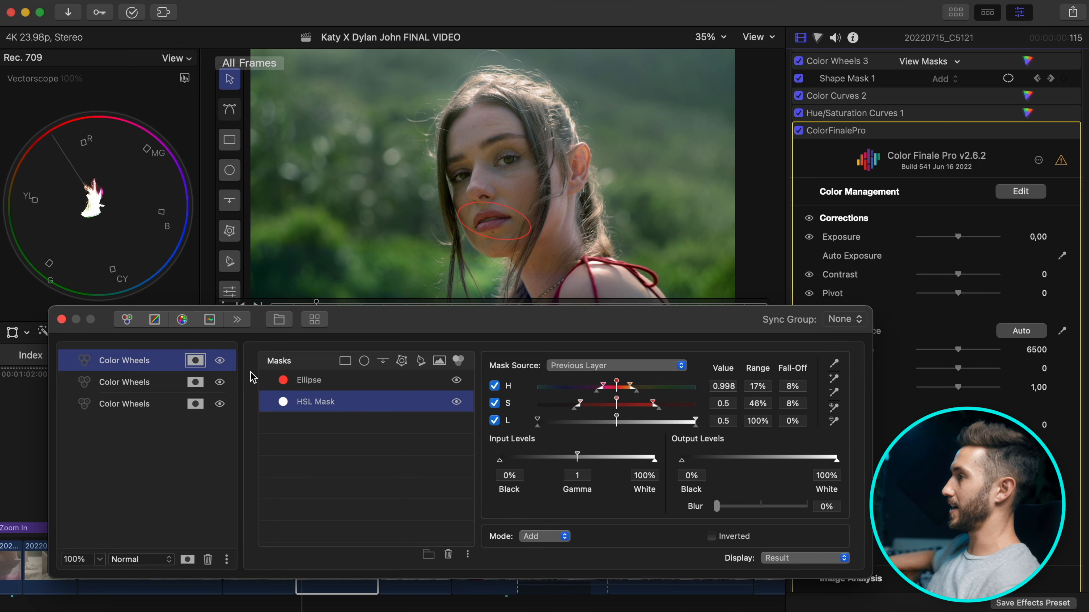
pyautogui.click(221, 361)
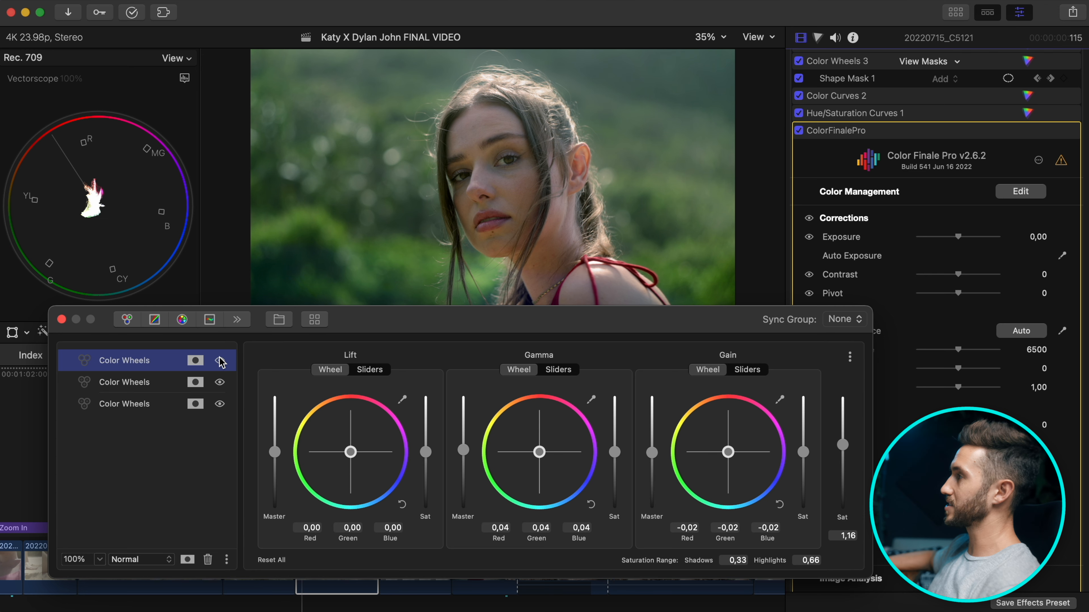
pyautogui.click(196, 361)
pyautogui.click(362, 402)
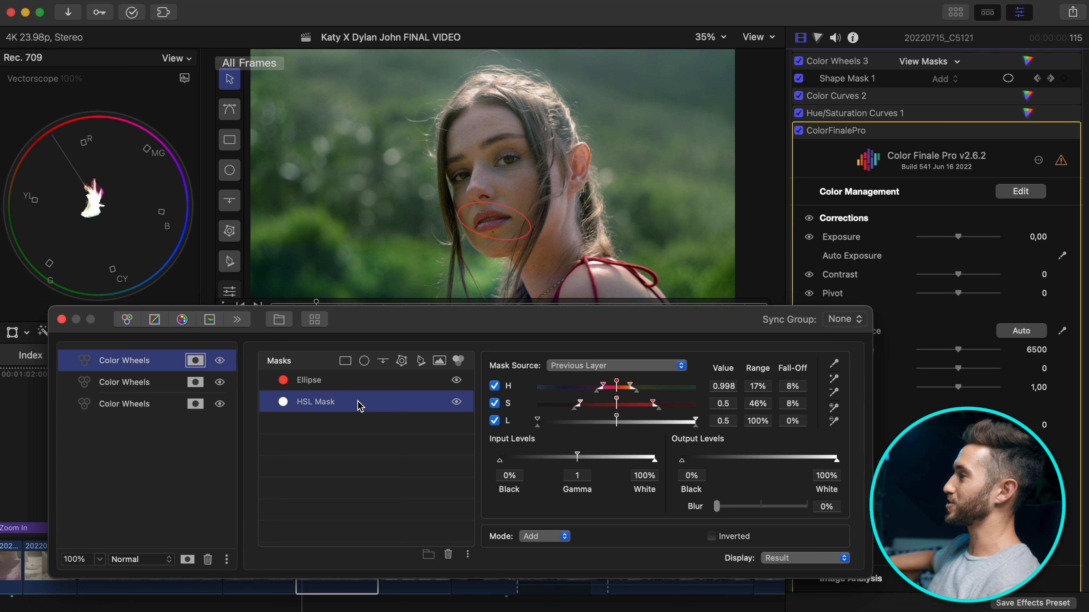
pyautogui.click(371, 383)
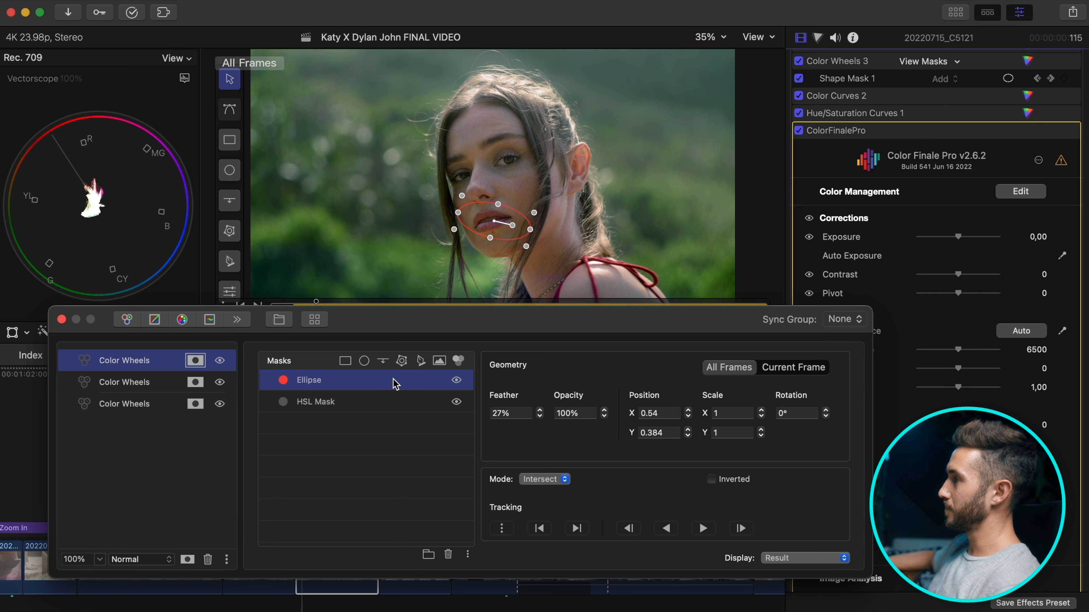
pyautogui.click(363, 404)
pyautogui.click(374, 381)
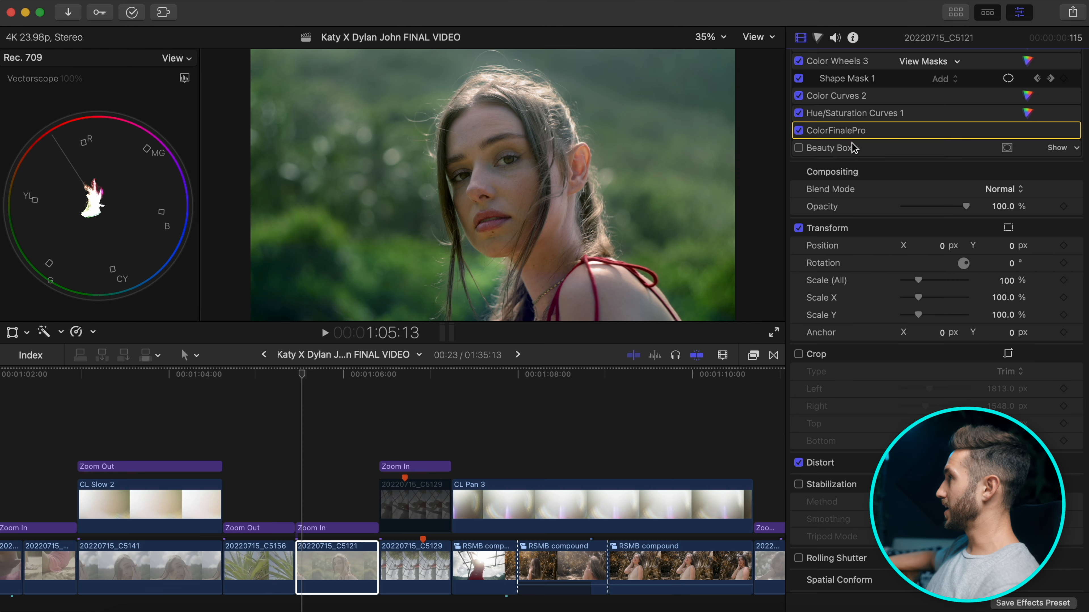
pyautogui.click(797, 148)
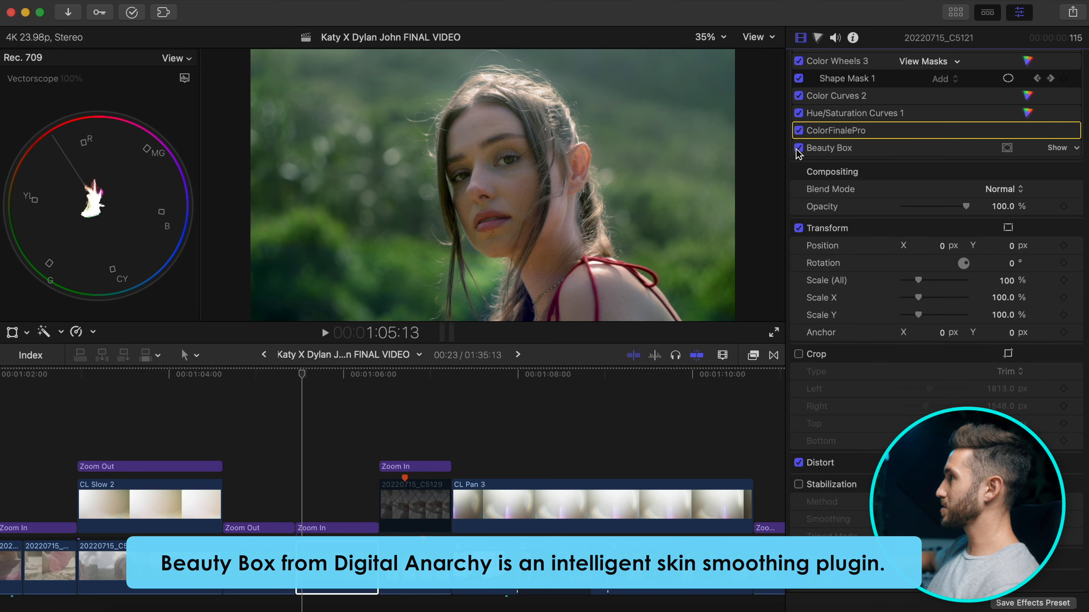
pyautogui.scroll(5, 934, 141)
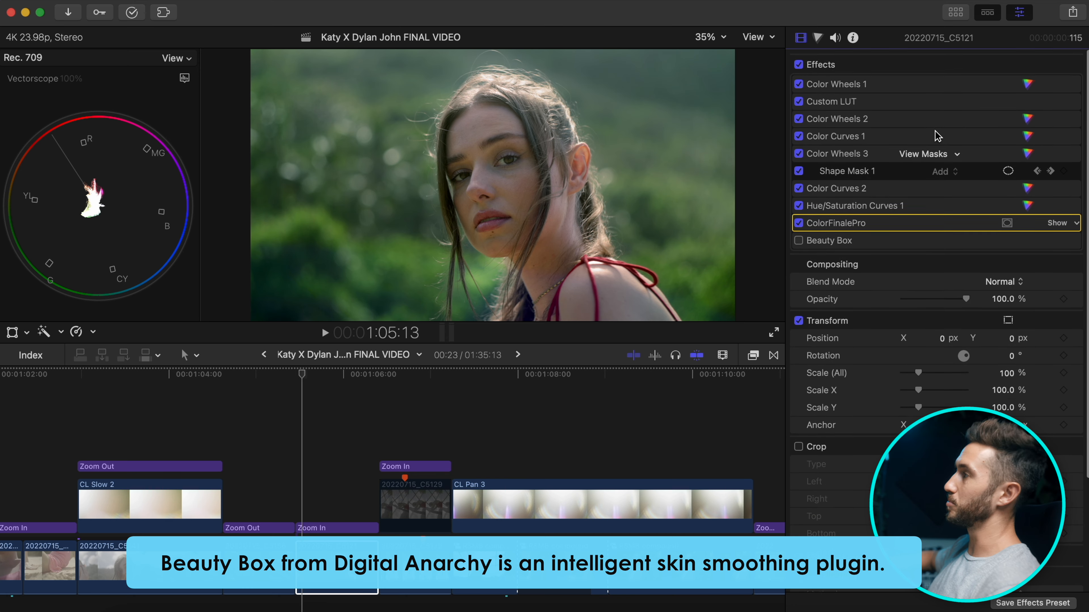
pyautogui.click(800, 64)
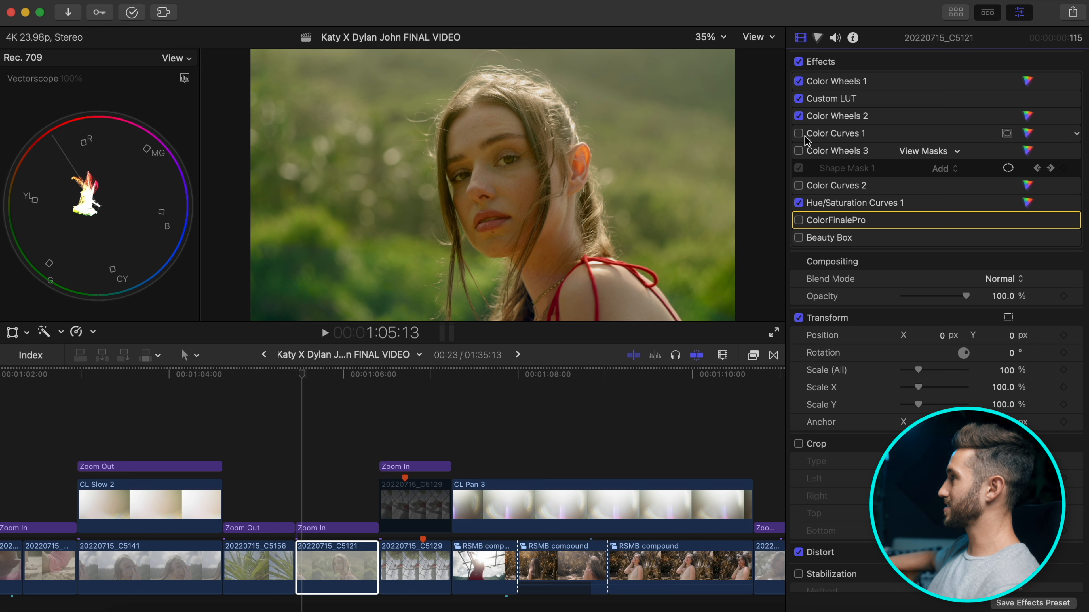
pyautogui.click(800, 135)
pyautogui.click(799, 151)
pyautogui.click(798, 185)
pyautogui.click(798, 220)
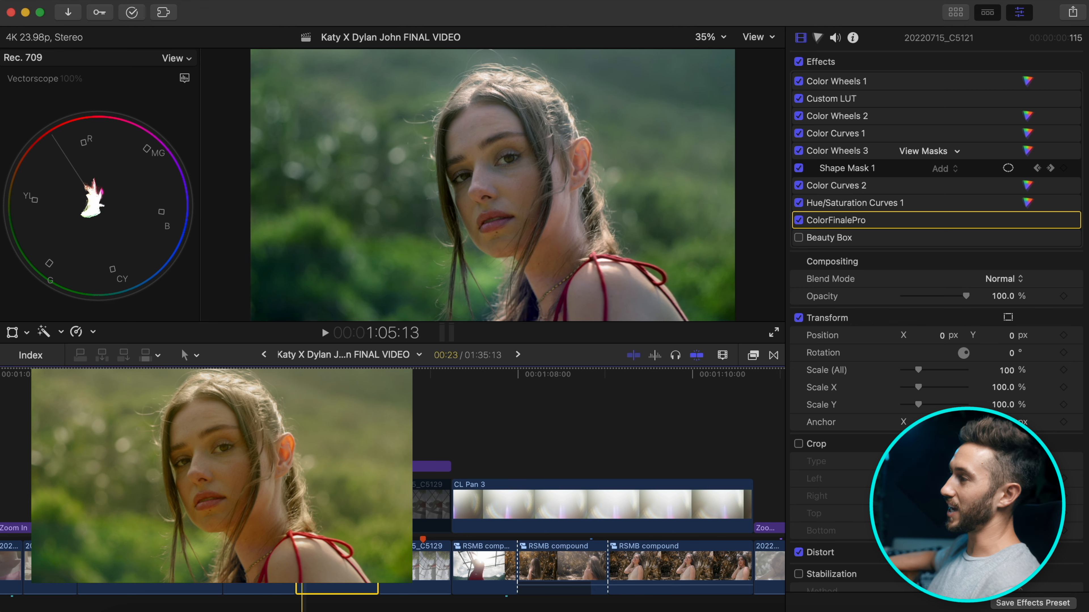
pyautogui.hscroll(-3, 304, 476)
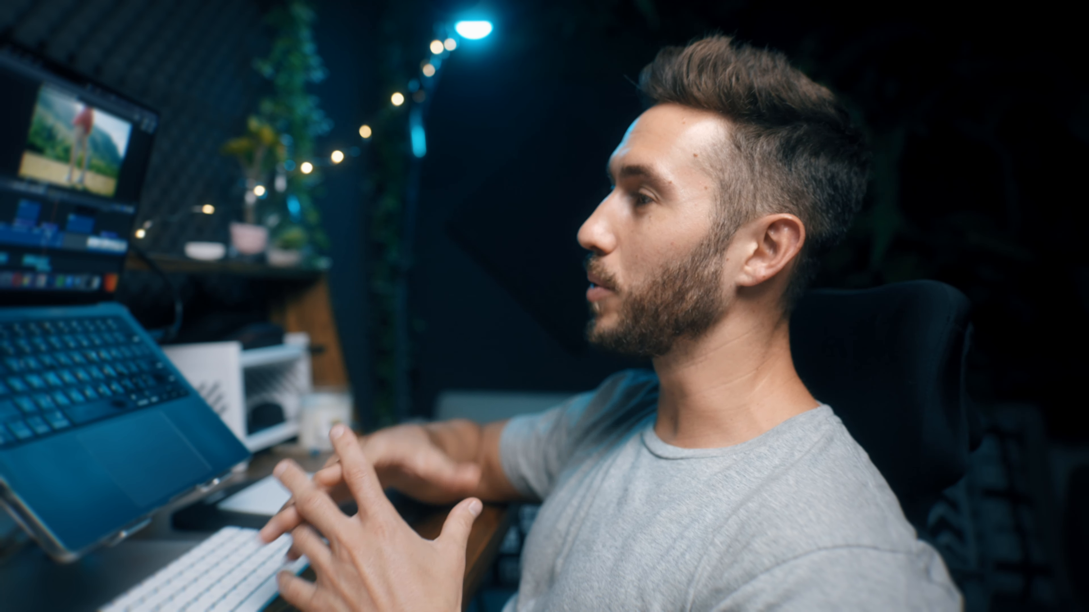